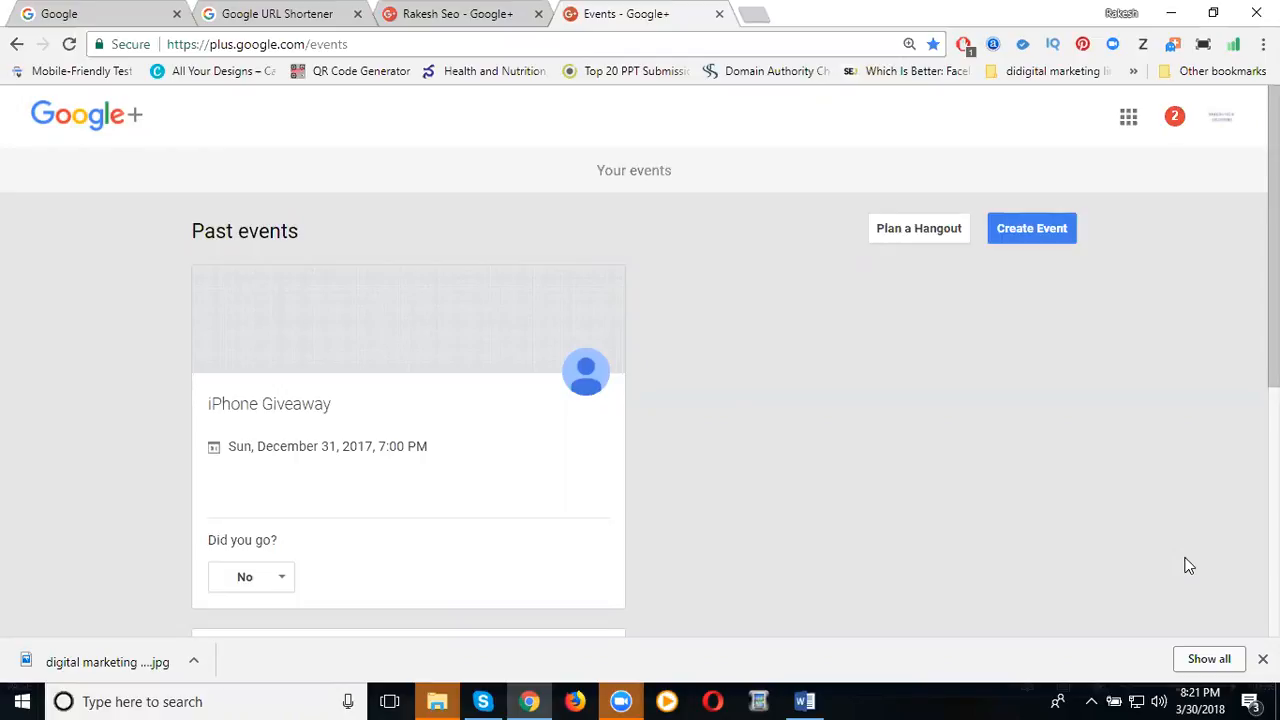
# Start a new event, preview two other banner themes, then bring up the full theme picker.
pyautogui.click(1029, 231)
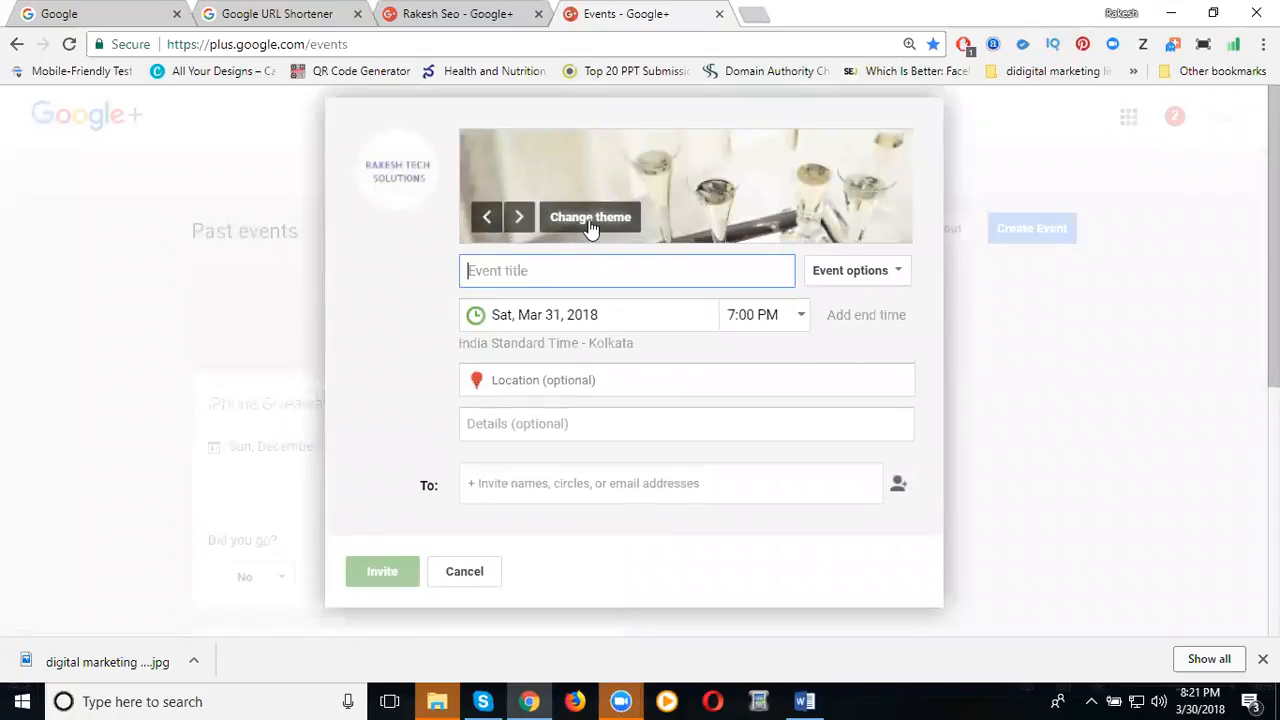
pyautogui.click(520, 218)
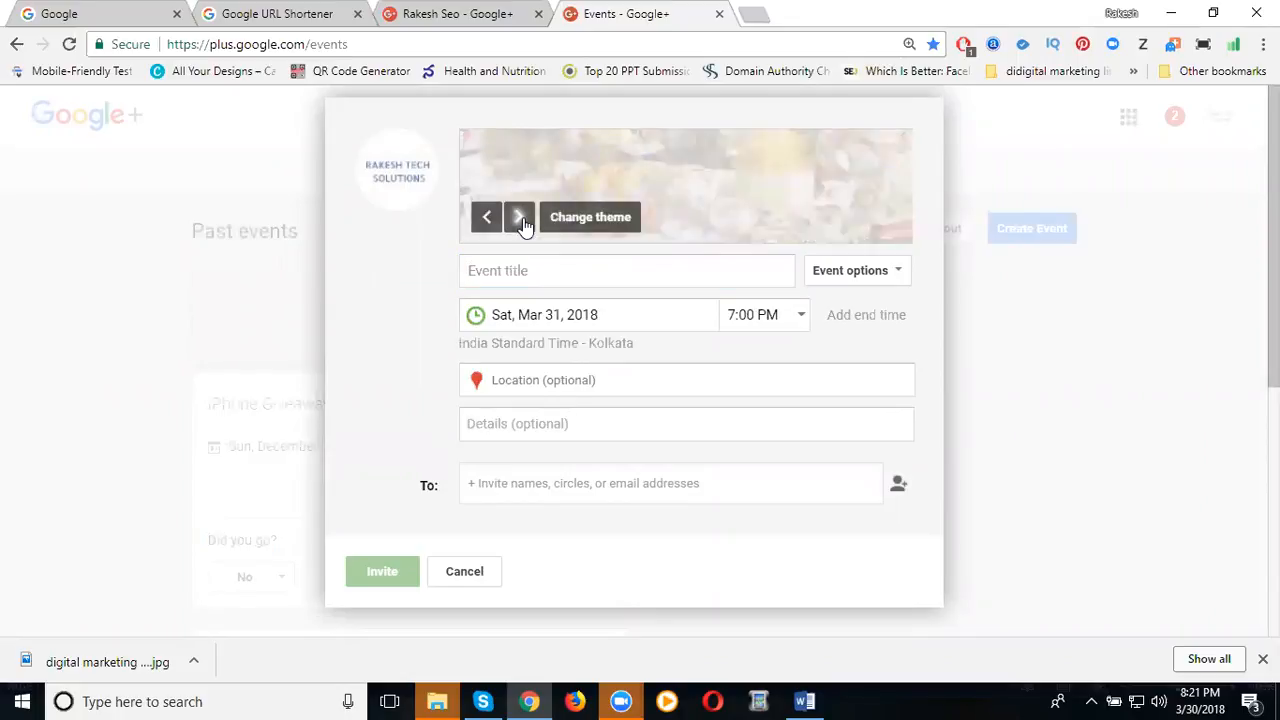
pyautogui.click(520, 218)
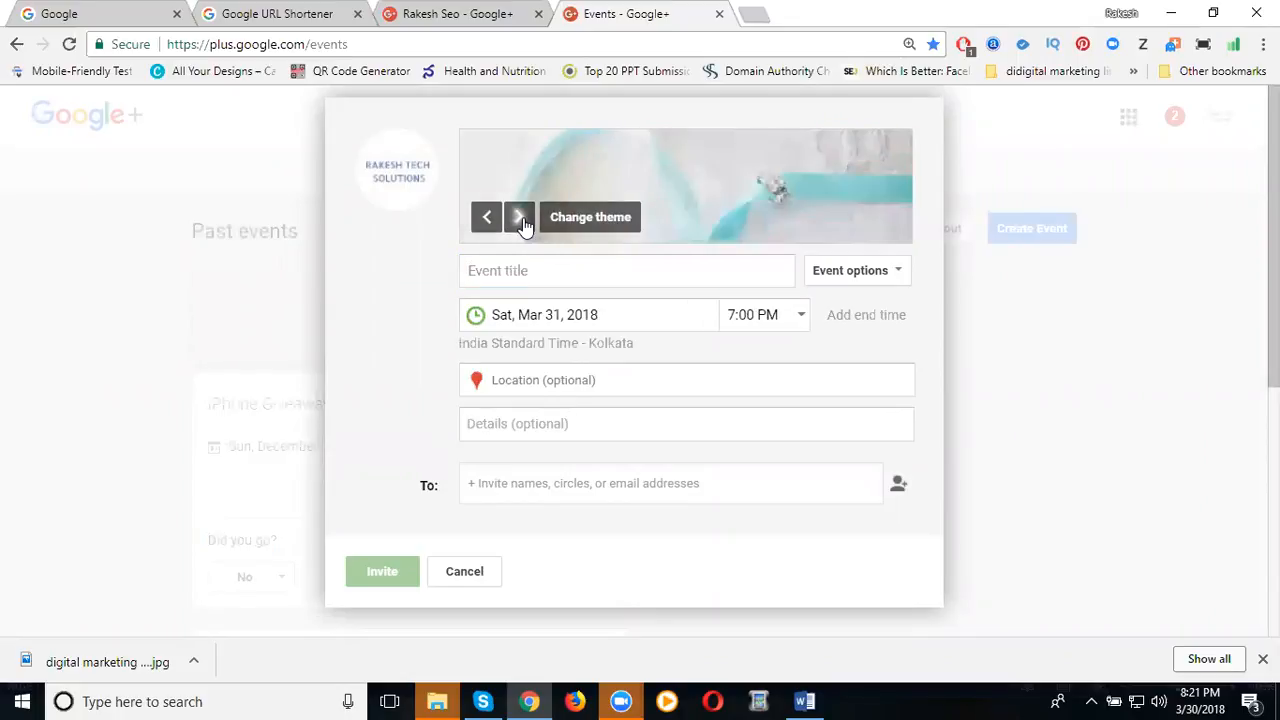
pyautogui.click(571, 219)
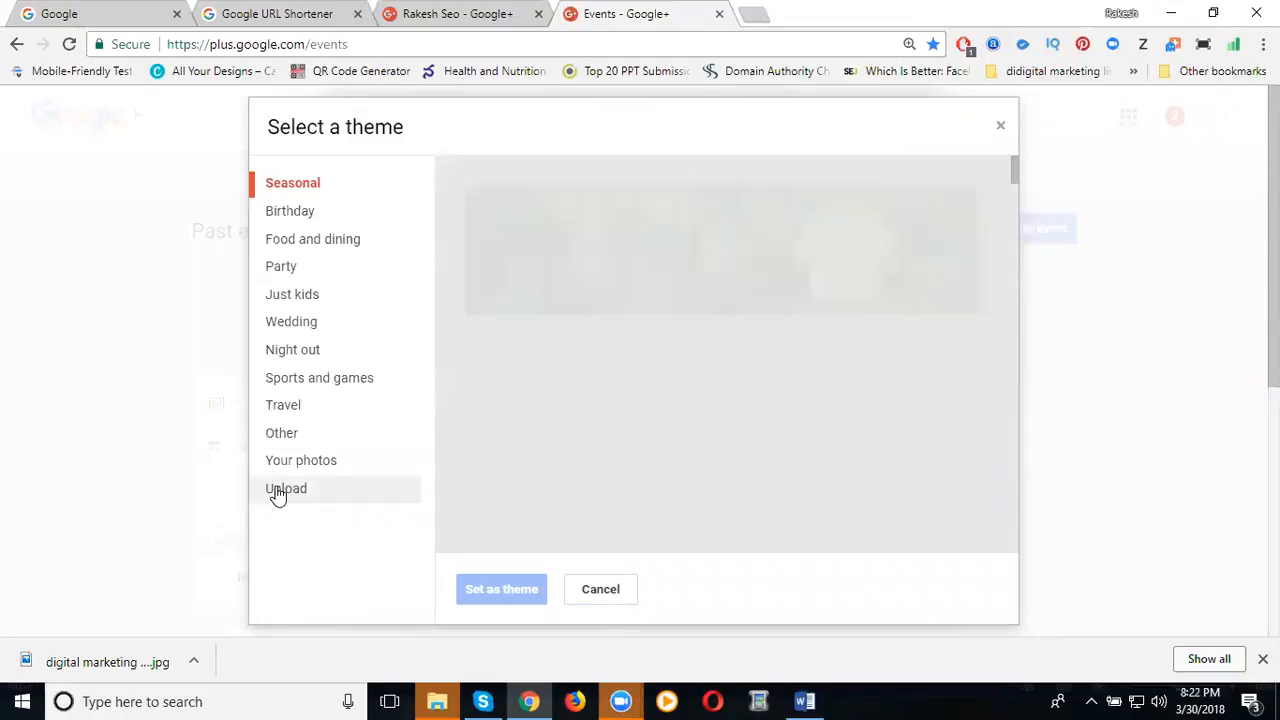
# Upload Digital Marketing Trainings.png from the computer as the banner image.
pyautogui.click(280, 492)
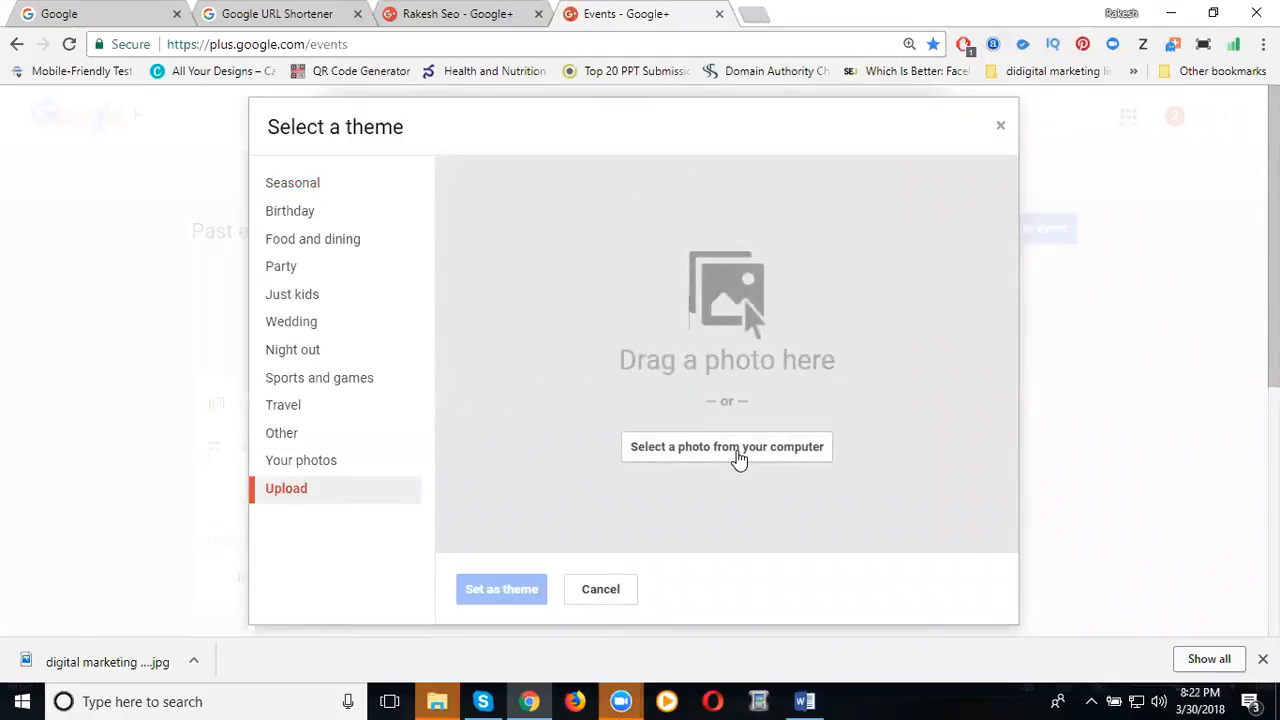
pyautogui.click(738, 450)
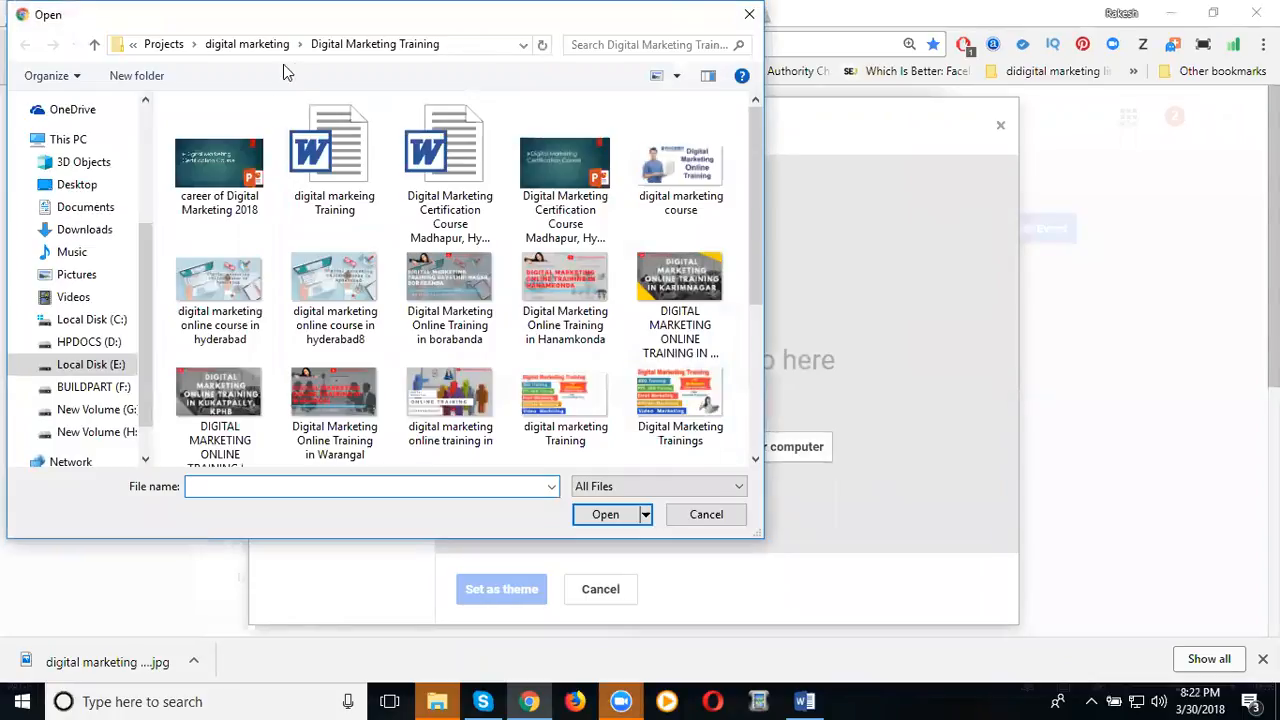
pyautogui.doubleClick(703, 399)
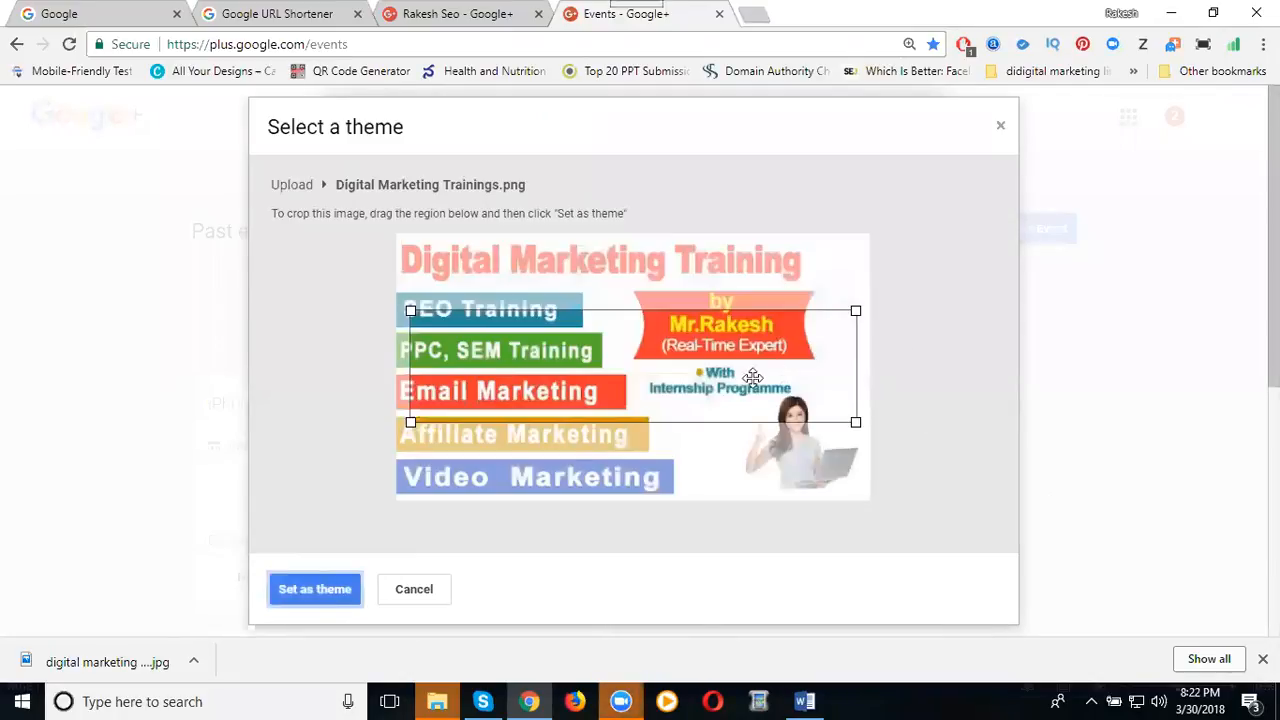
# Move the crop area to the image's top-left and set it as the event theme.
pyautogui.moveTo(728, 377); pyautogui.dragTo(711, 313)
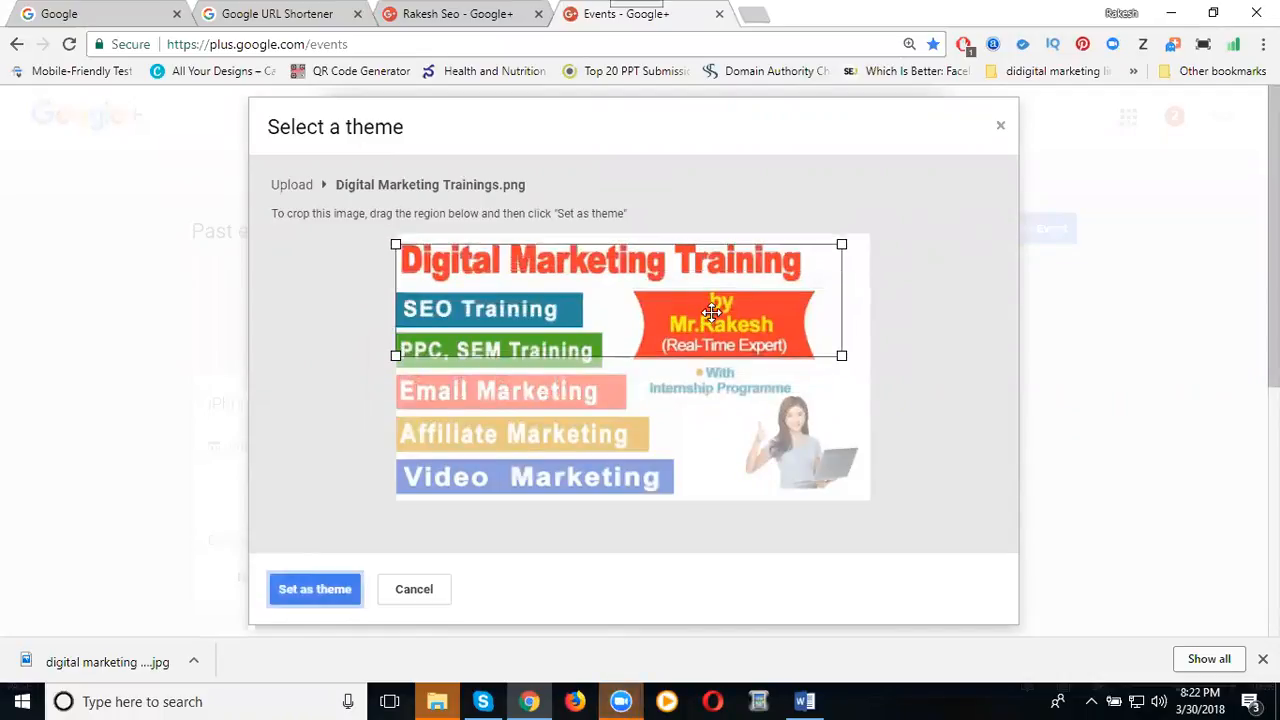
pyautogui.click(320, 589)
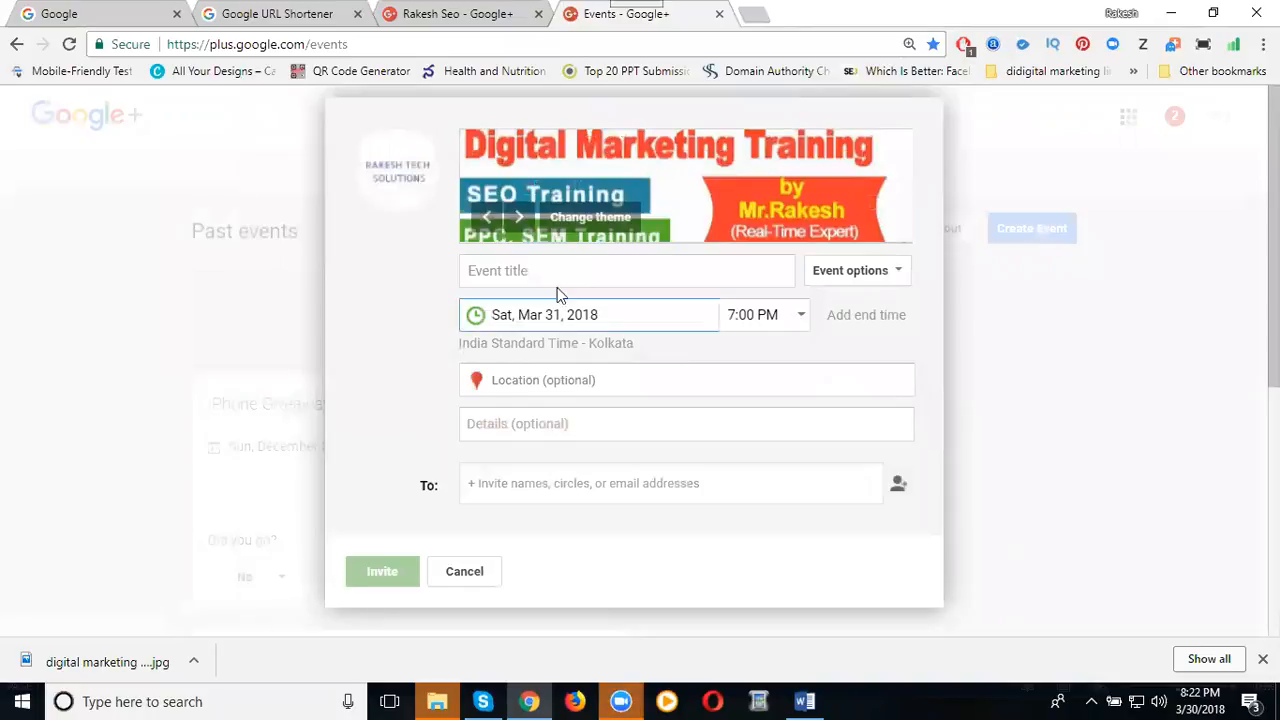
# Title the event 'Digital Marketing Certification Course' and expand the event options.
pyautogui.click(577, 265)
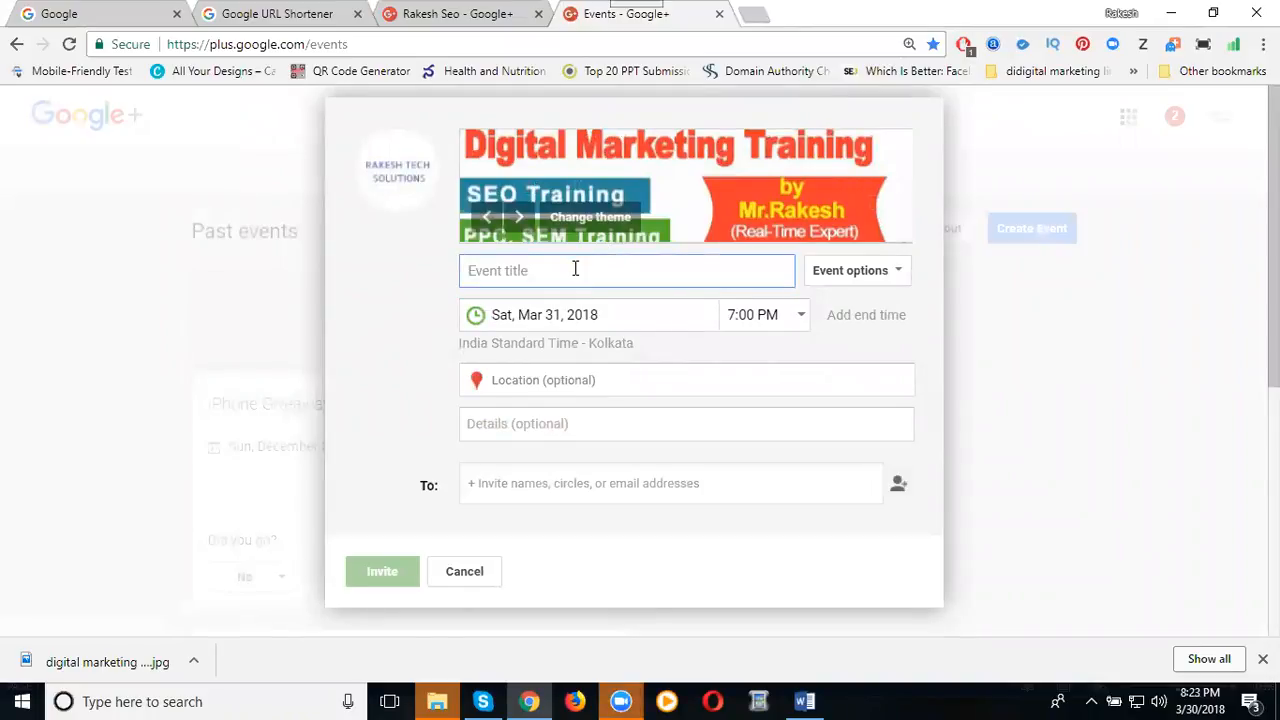
pyautogui.write('Digit')
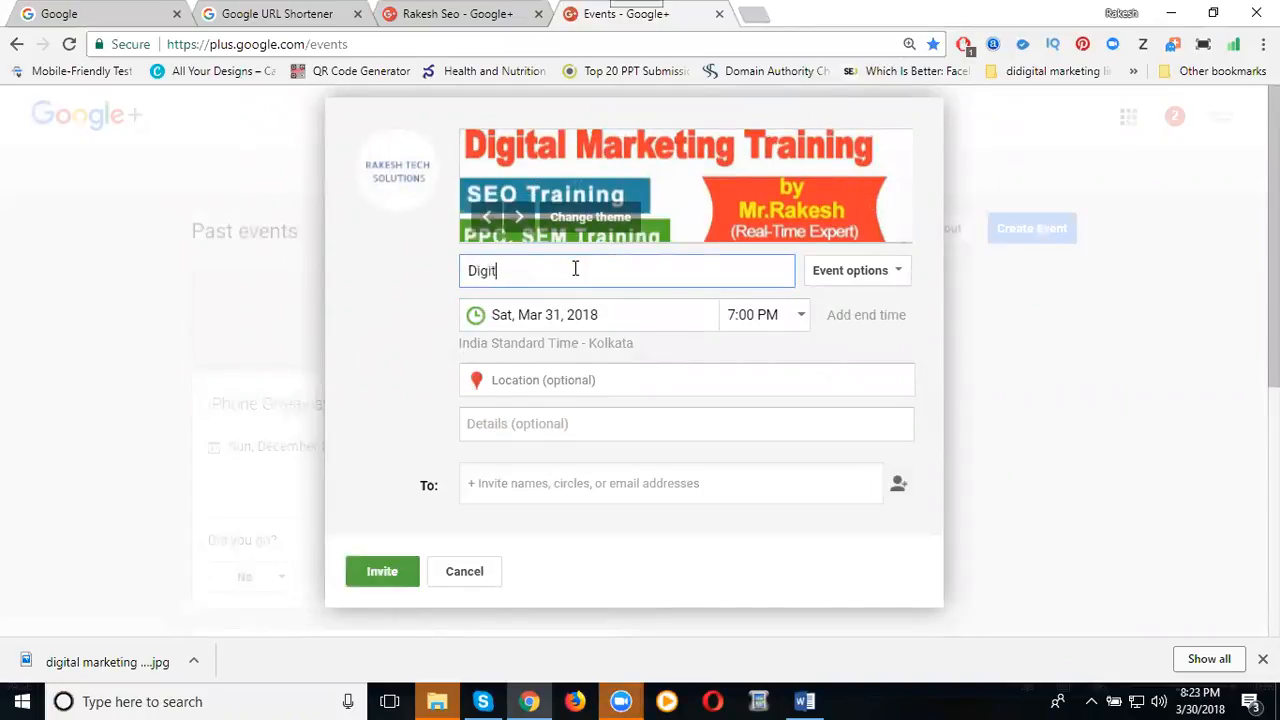
pyautogui.write('al Marketing Certification Course')
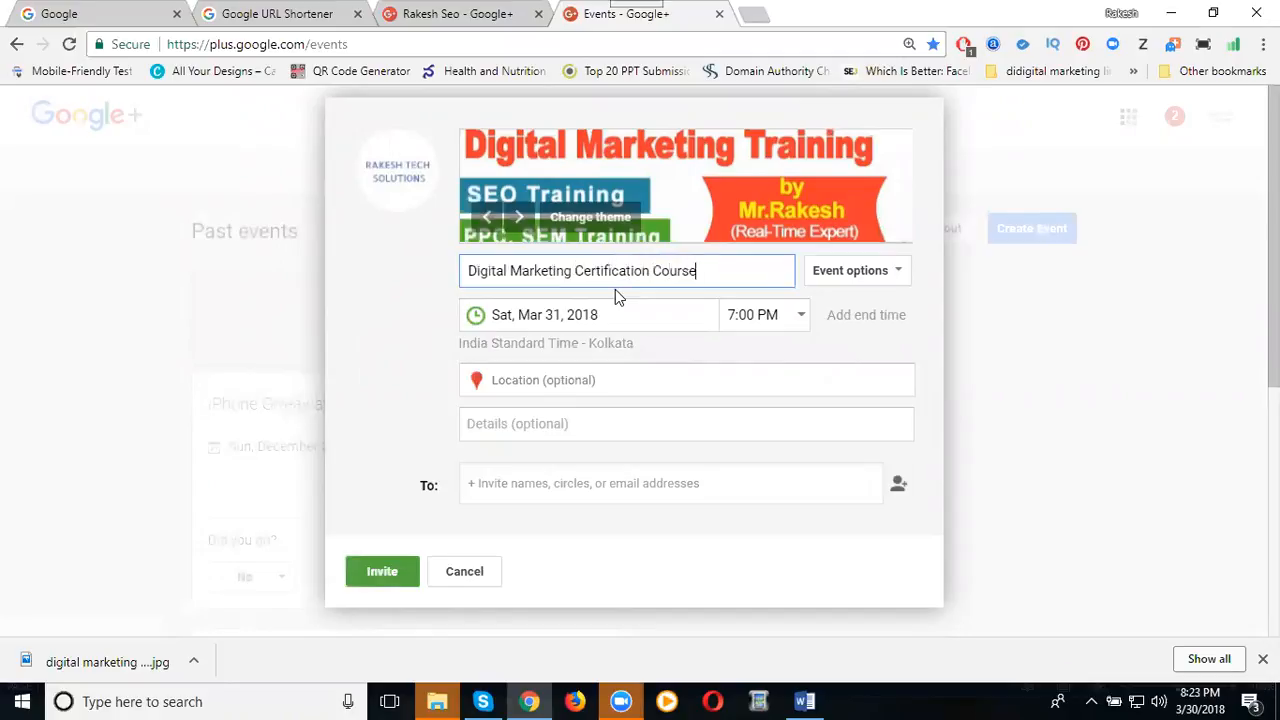
pyautogui.click(842, 283)
pyautogui.click(842, 283)
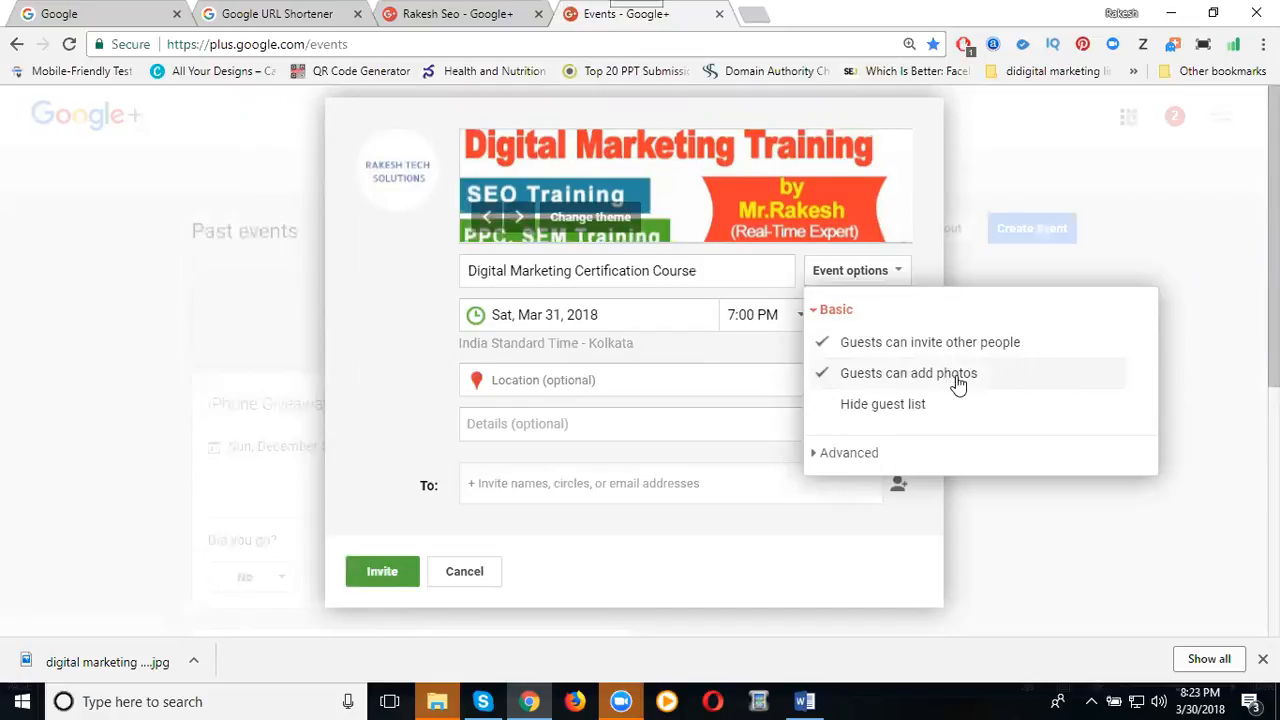
# Leave the guest list visible, keep Mar 31 as start date, and set start time 10:00 AM.
pyautogui.click(878, 416)
pyautogui.click(878, 416)
pyautogui.click(546, 315)
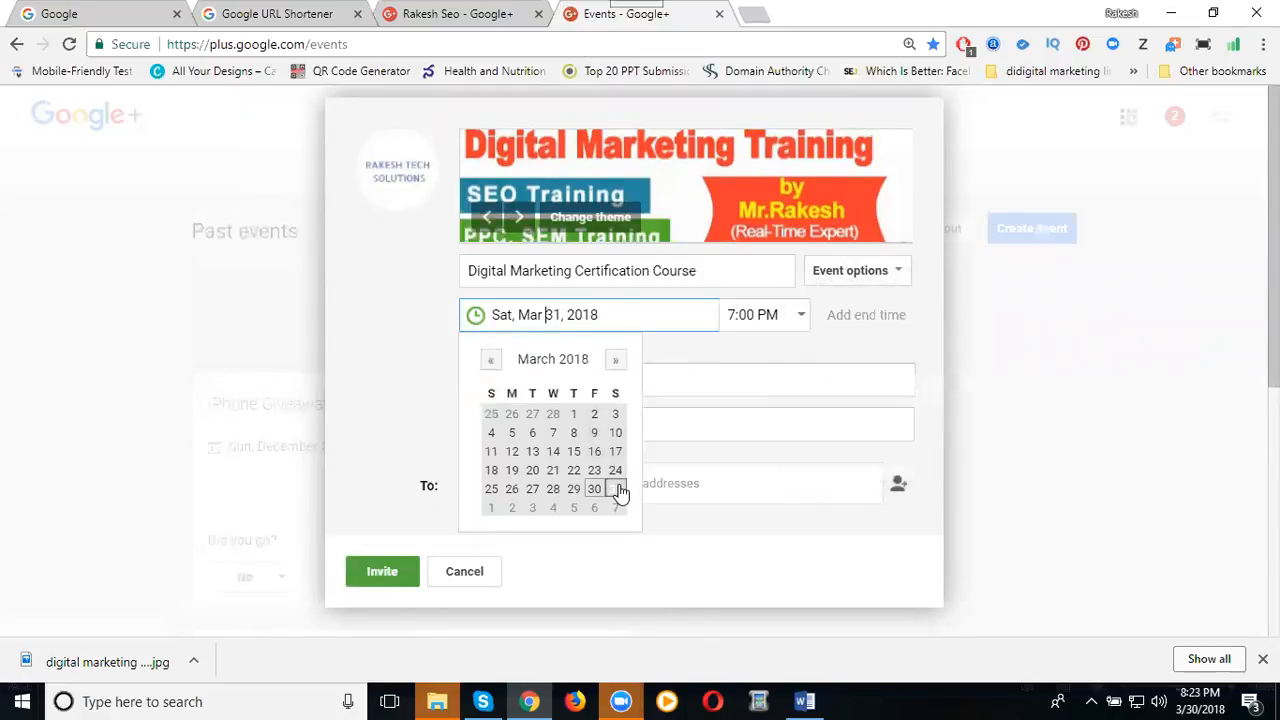
pyautogui.click(616, 488)
pyautogui.click(757, 314)
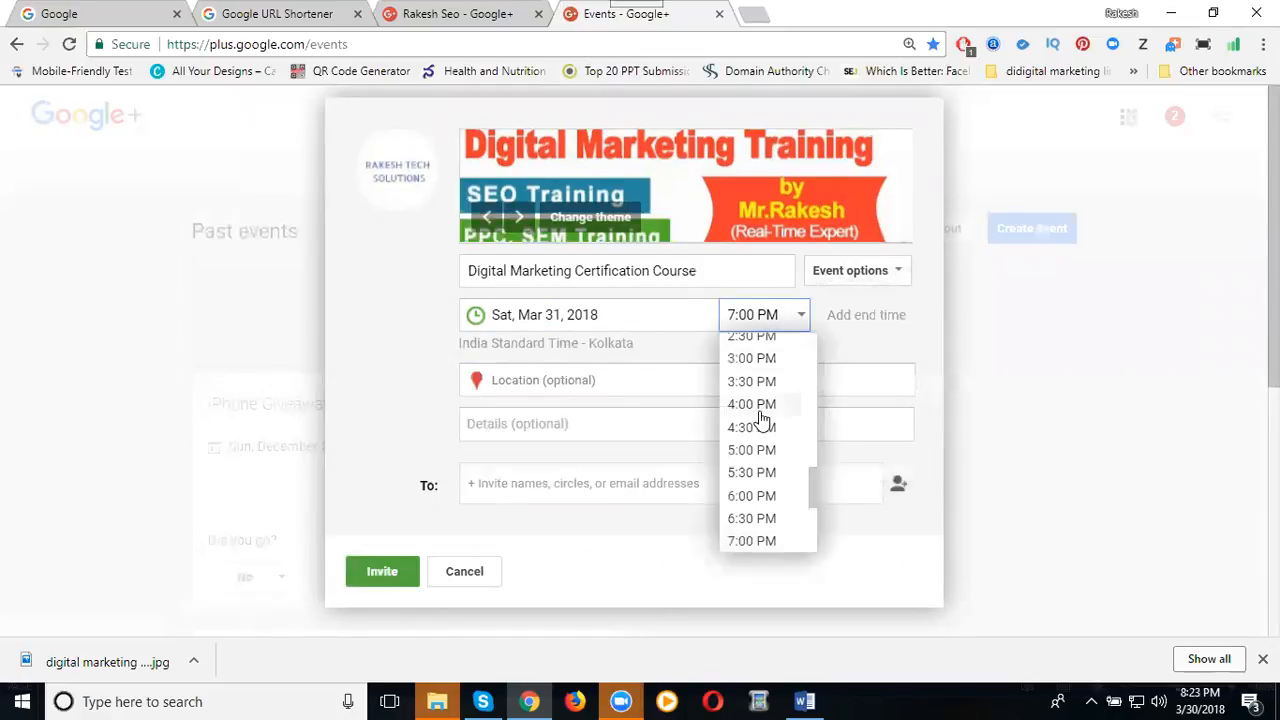
pyautogui.scroll(2, 762, 423)
pyautogui.scroll(2, 760, 415)
pyautogui.scroll(-1, 760, 418)
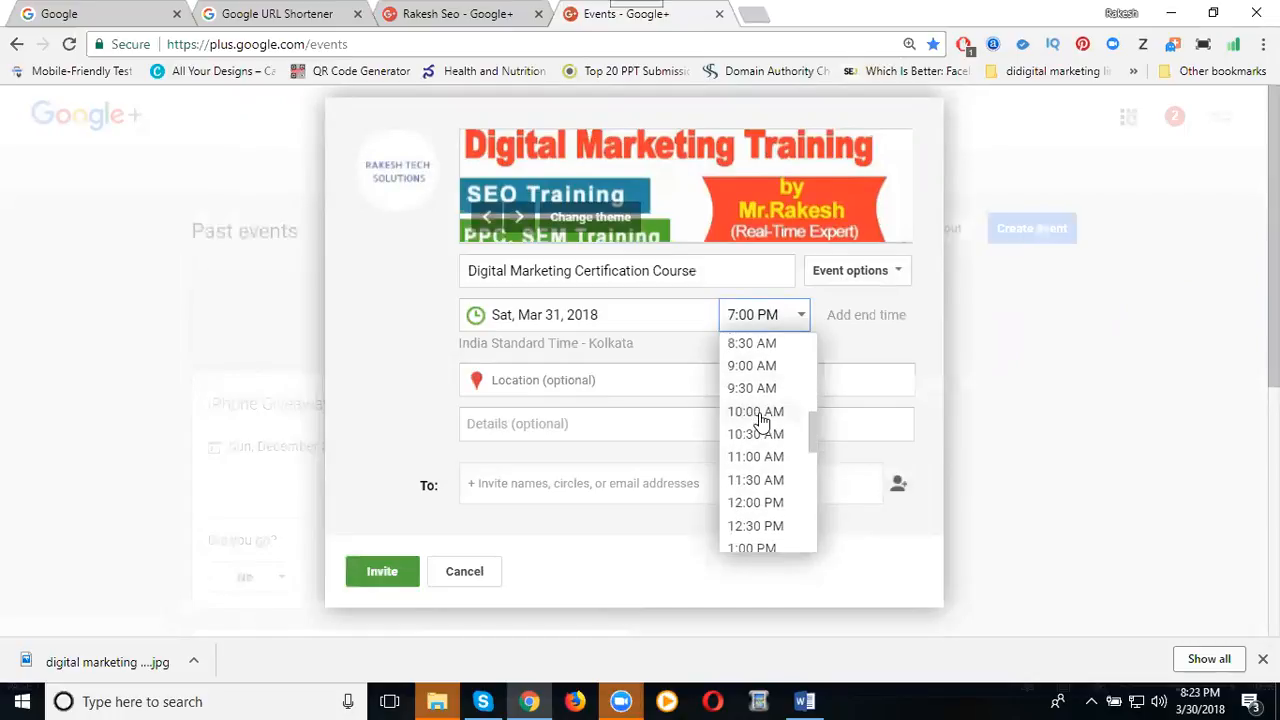
pyautogui.click(760, 421)
# Add an end time on Mar 31 at 1:00 PM.
pyautogui.click(845, 318)
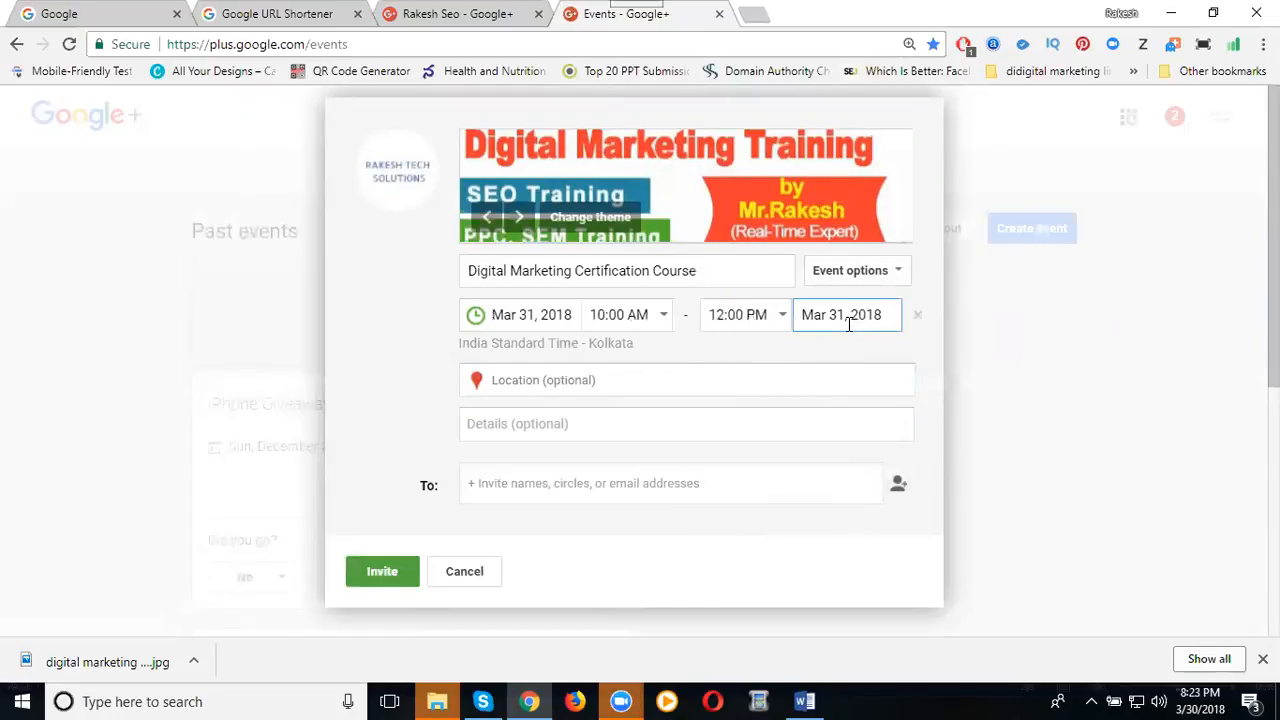
pyautogui.click(831, 317)
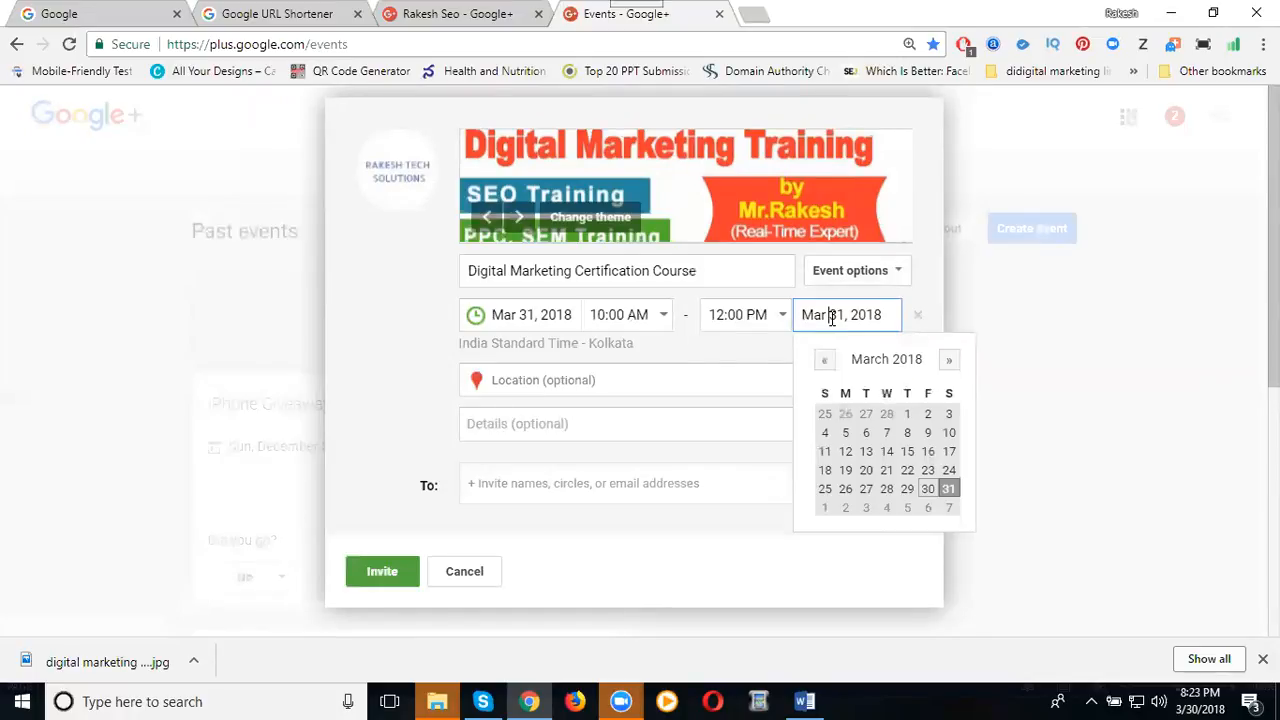
pyautogui.click(949, 487)
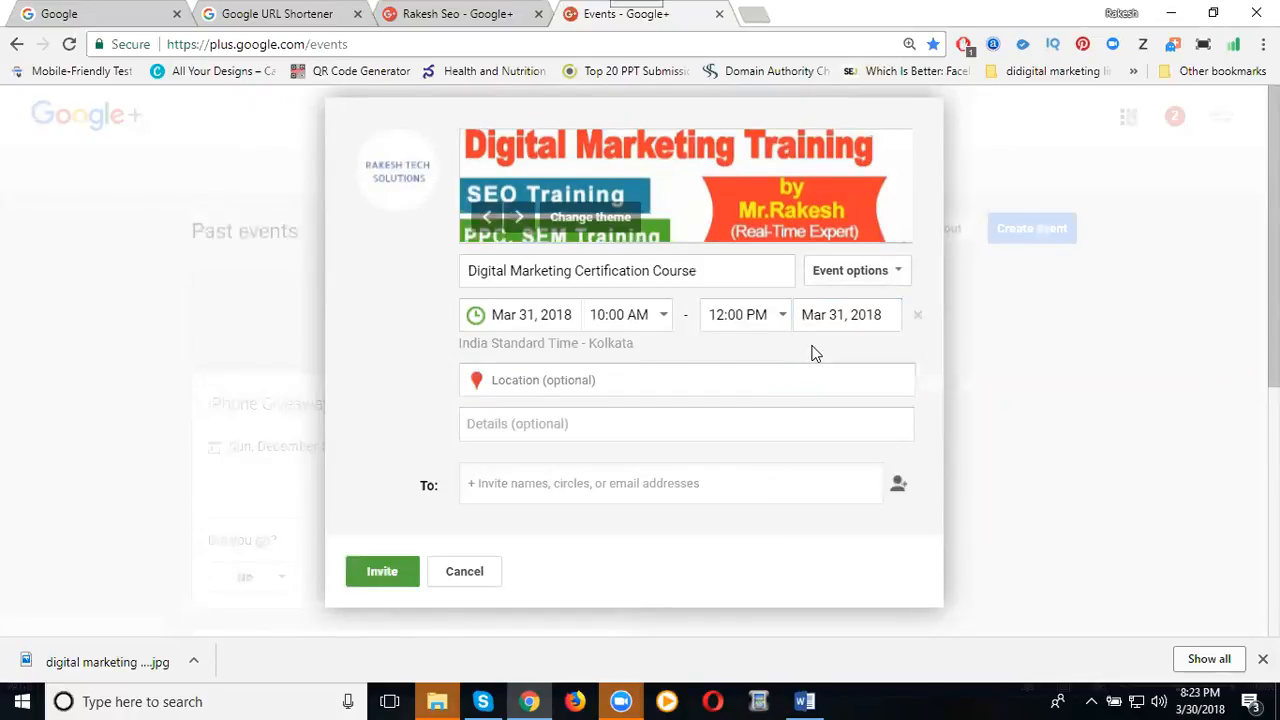
pyautogui.scroll(-1, 812, 354)
pyautogui.click(765, 221)
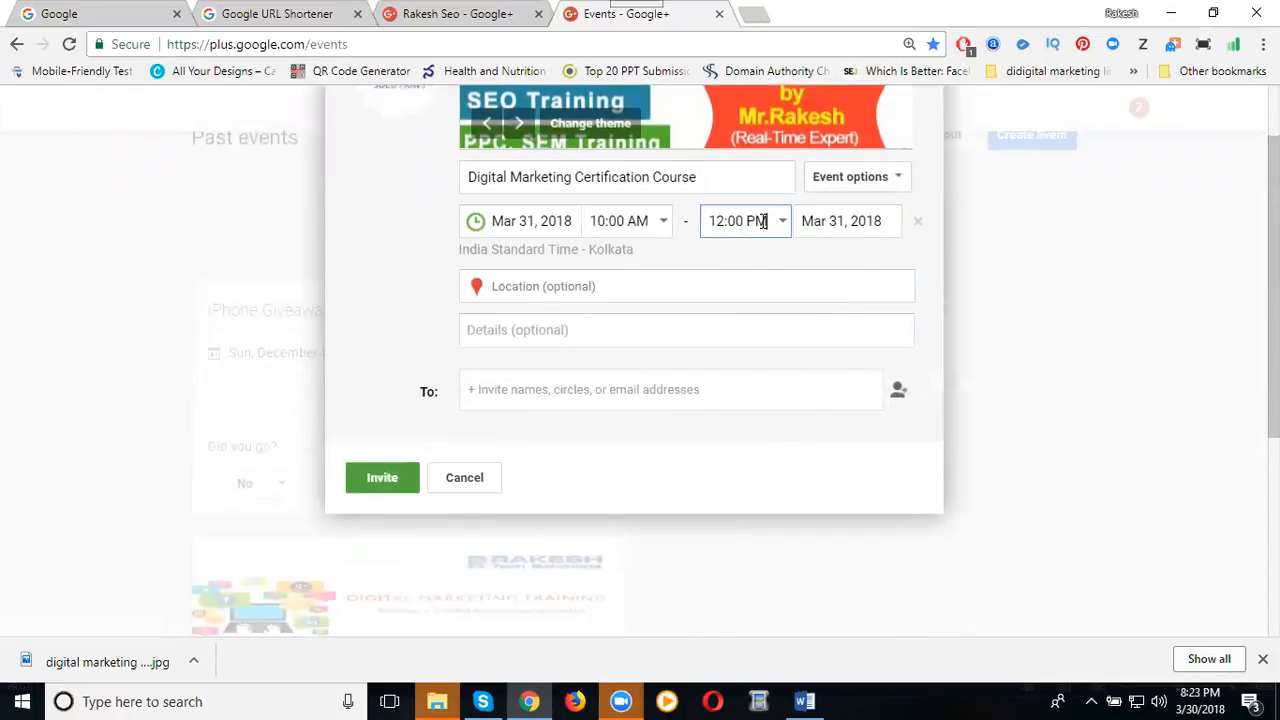
pyautogui.click(765, 221)
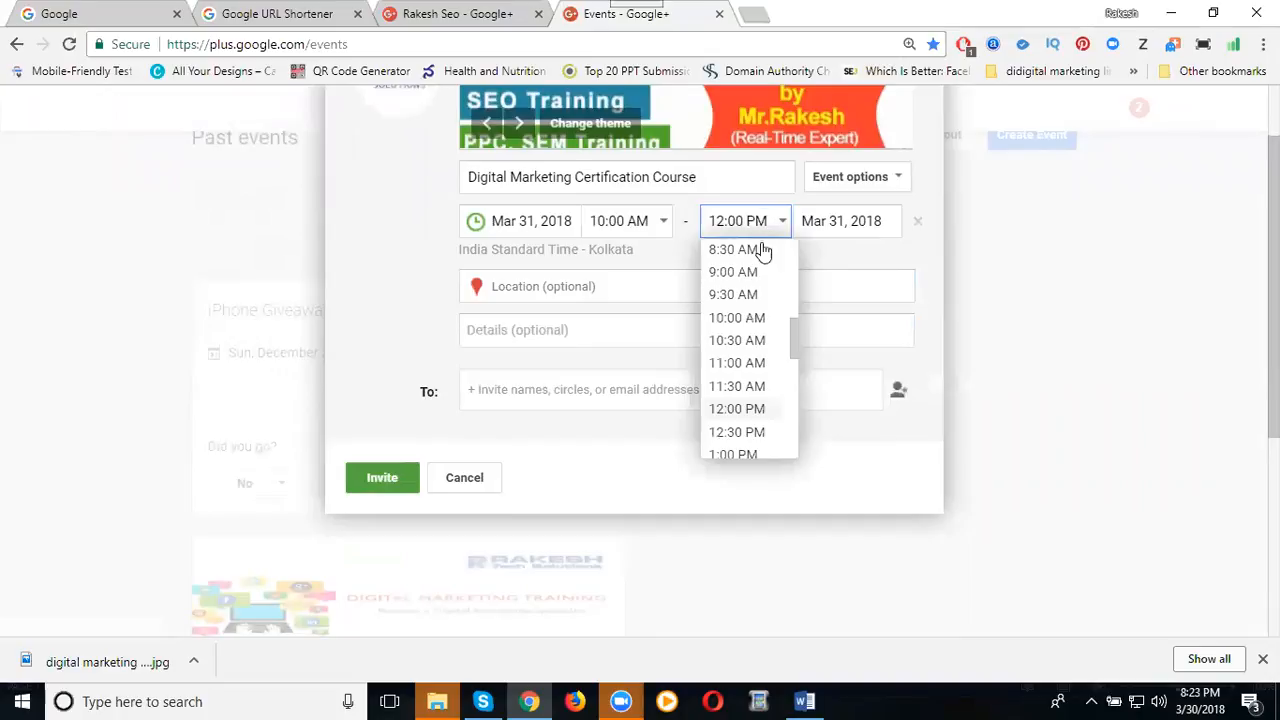
pyautogui.click(738, 453)
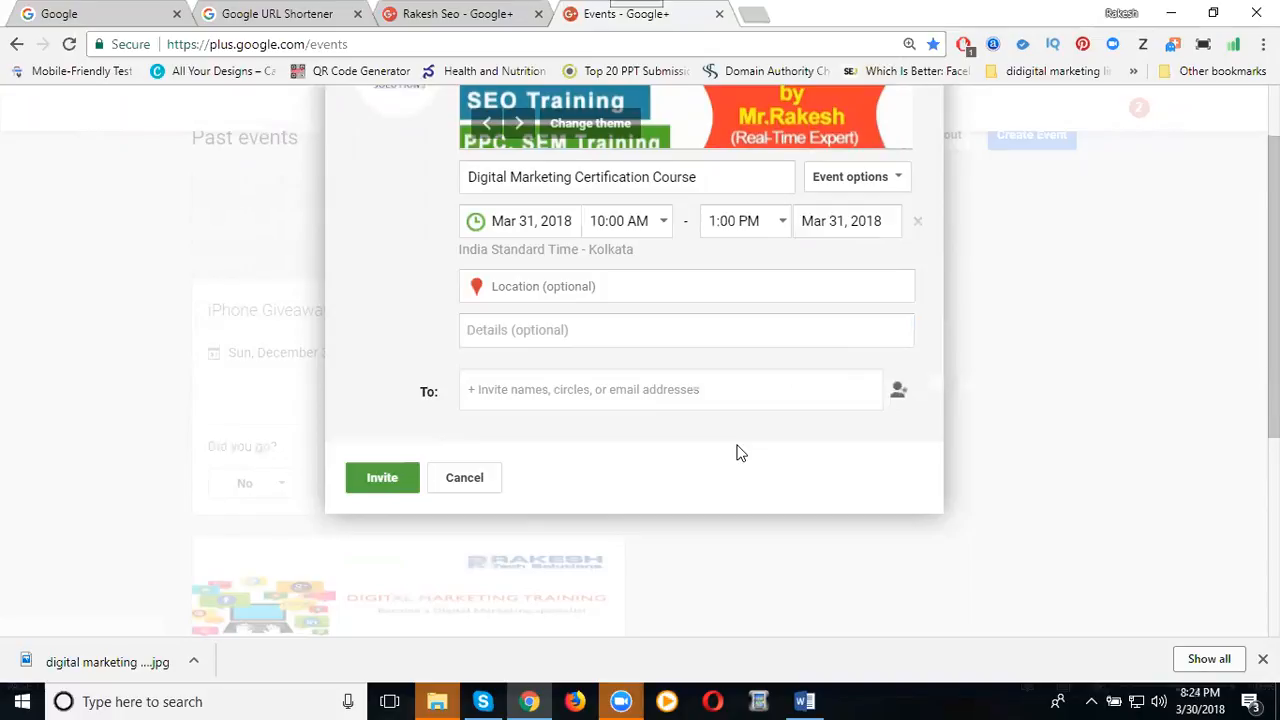
pyautogui.click(736, 228)
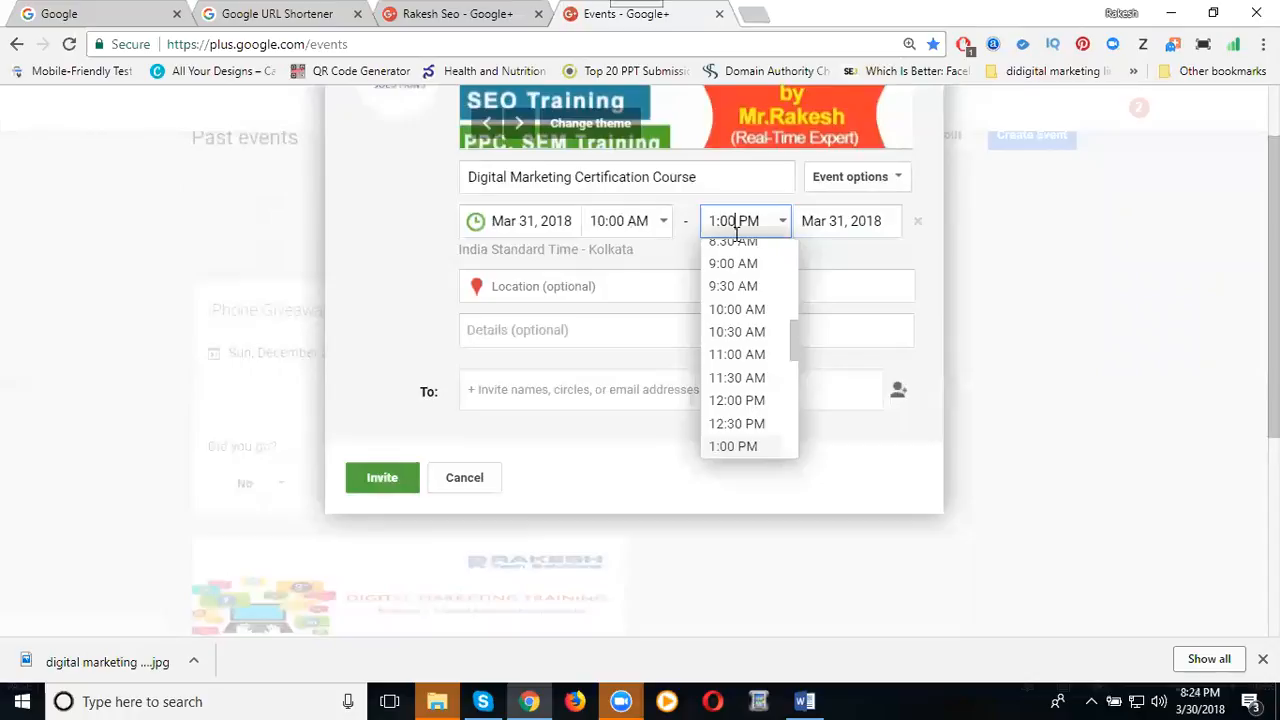
# Set the event location to Hyderabad, Telangana, India, keeping the 1:00 PM end time.
pyautogui.click(826, 262)
pyautogui.click(585, 290)
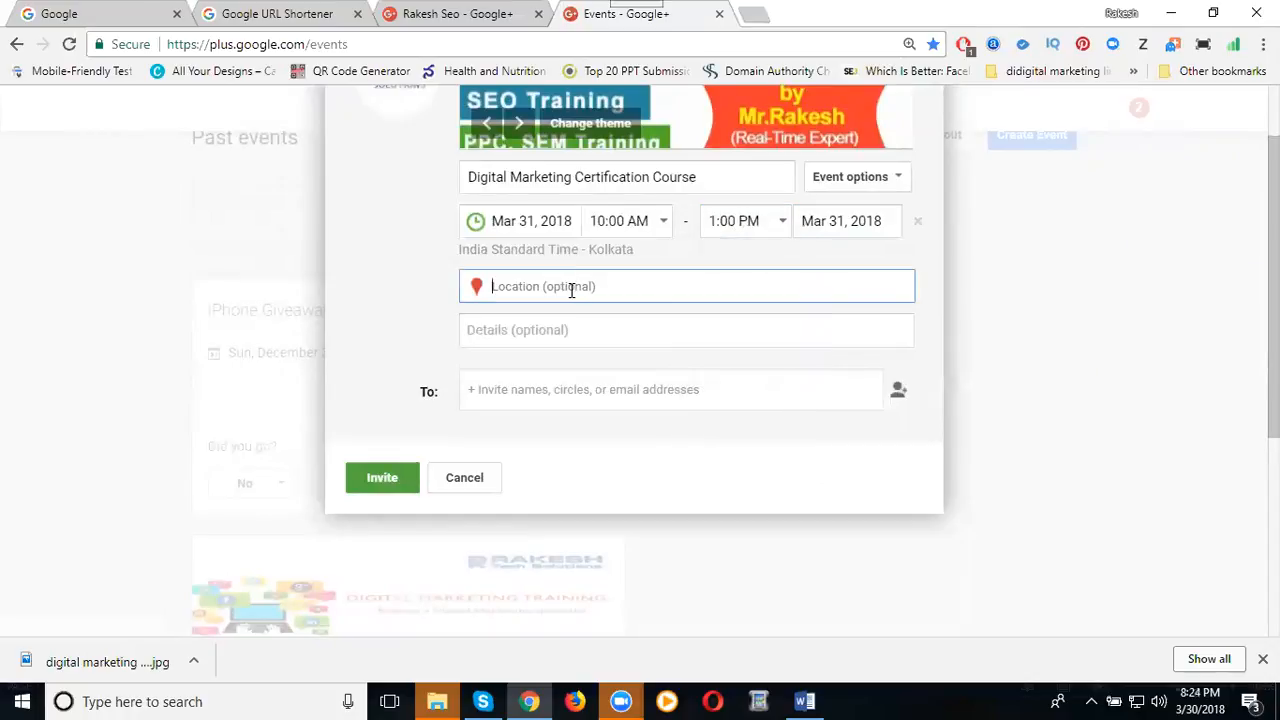
pyautogui.write('hyderabad')
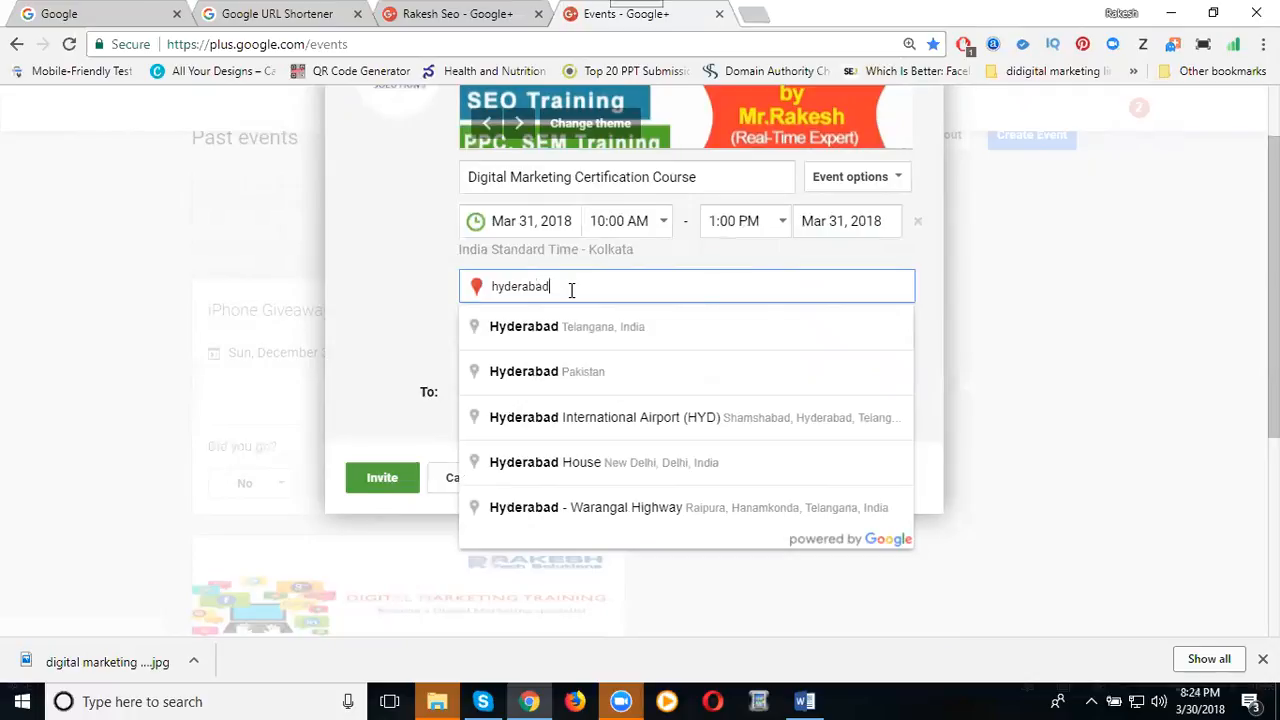
pyautogui.hotkey('ctrl', 'a')
pyautogui.write('califor')
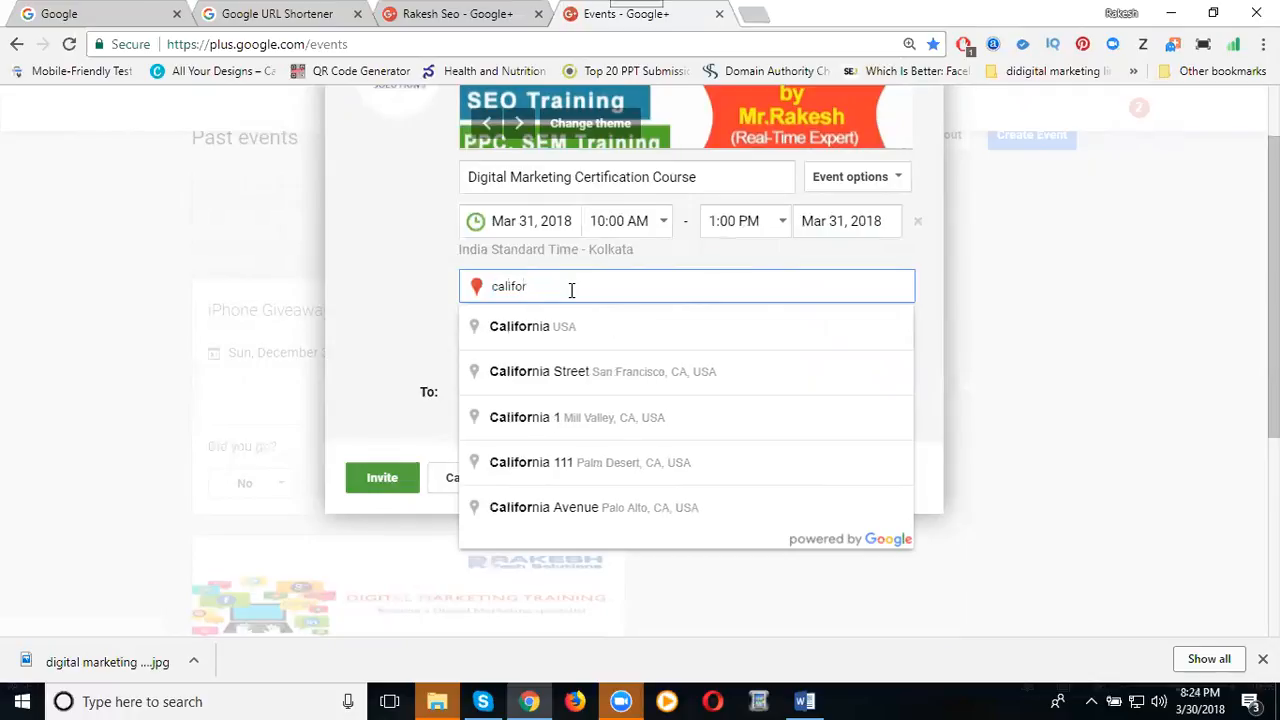
pyautogui.hotkey('ctrl', 'a')
pyautogui.write('madha')
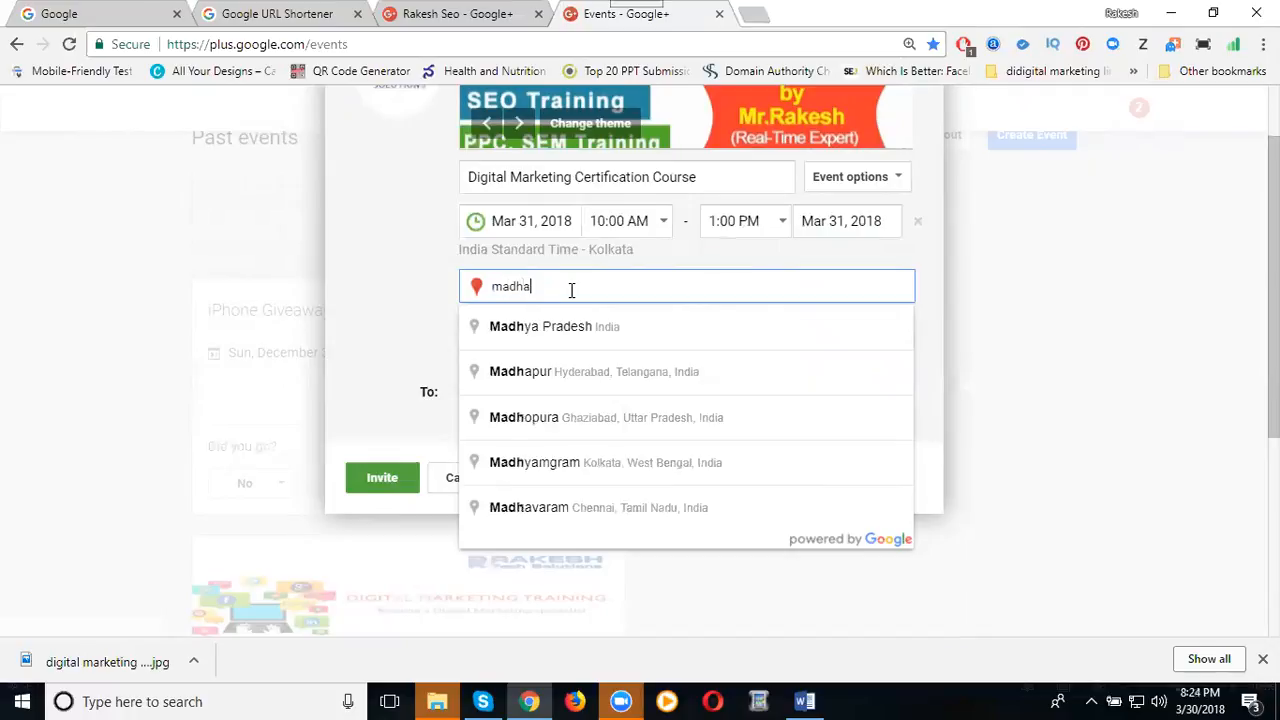
pyautogui.write('pur')
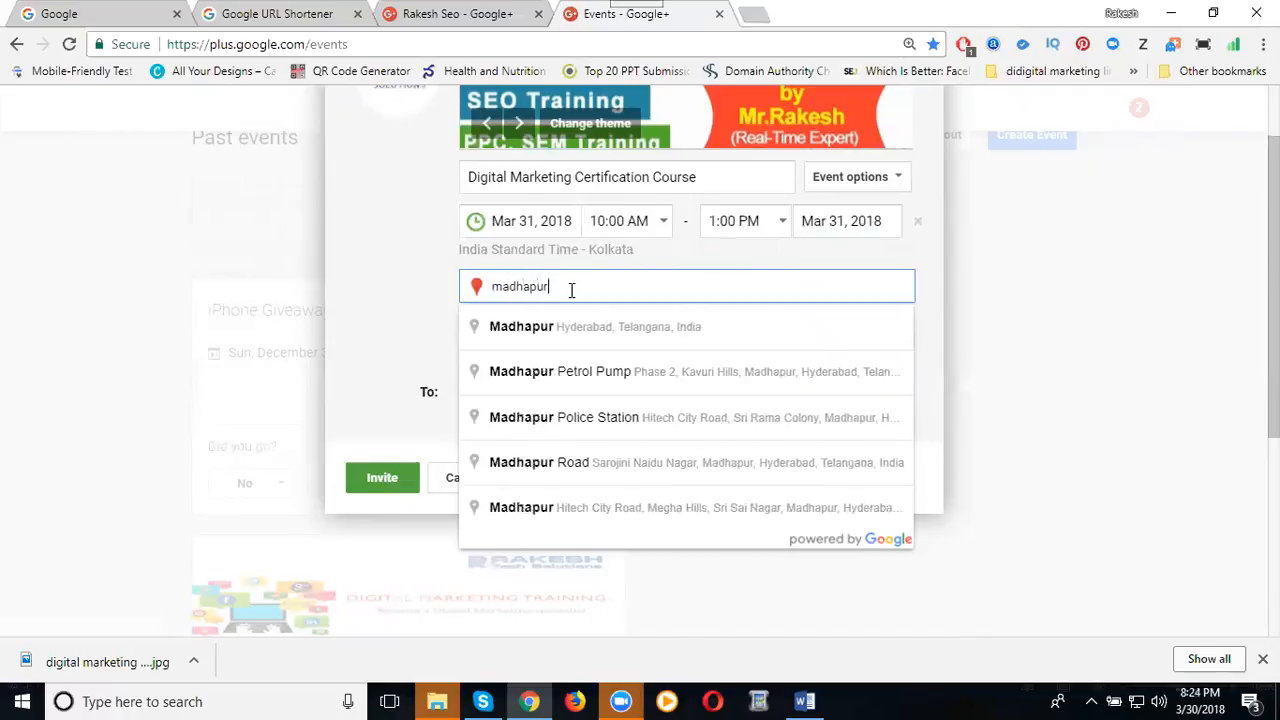
pyautogui.hotkey('ctrl', 'a')
pyautogui.write('hyderabad')
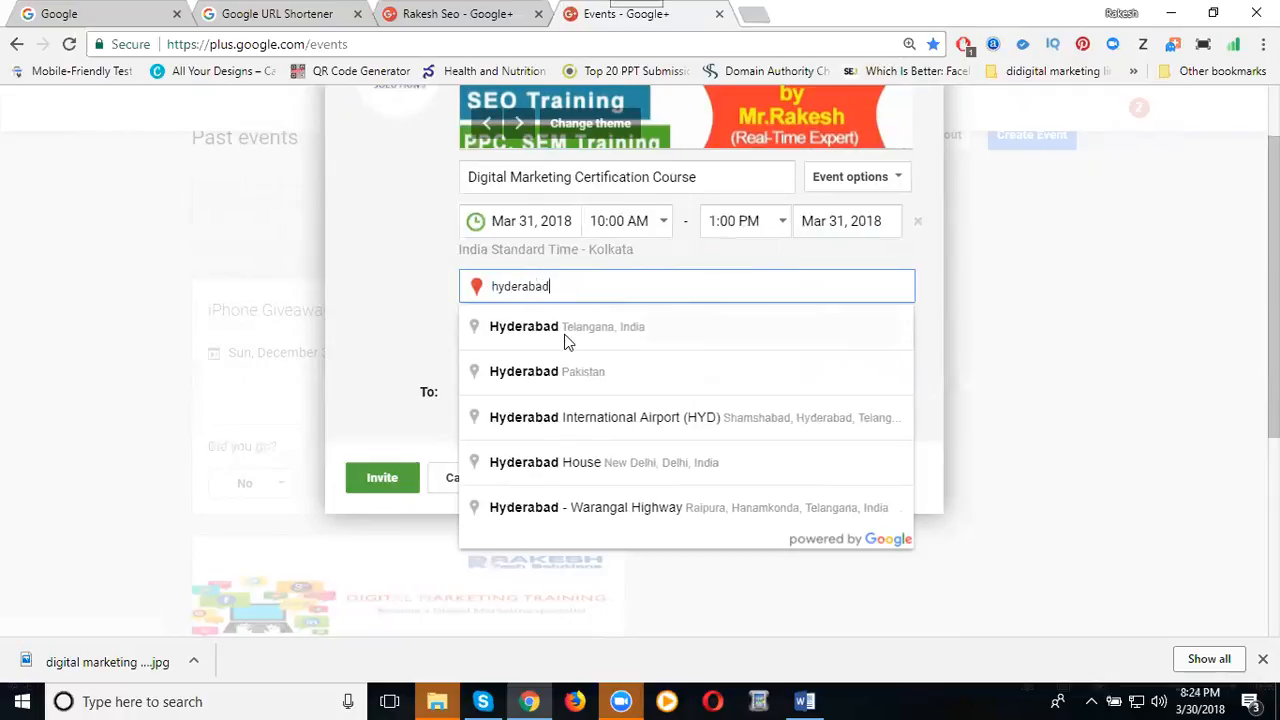
pyautogui.click(566, 331)
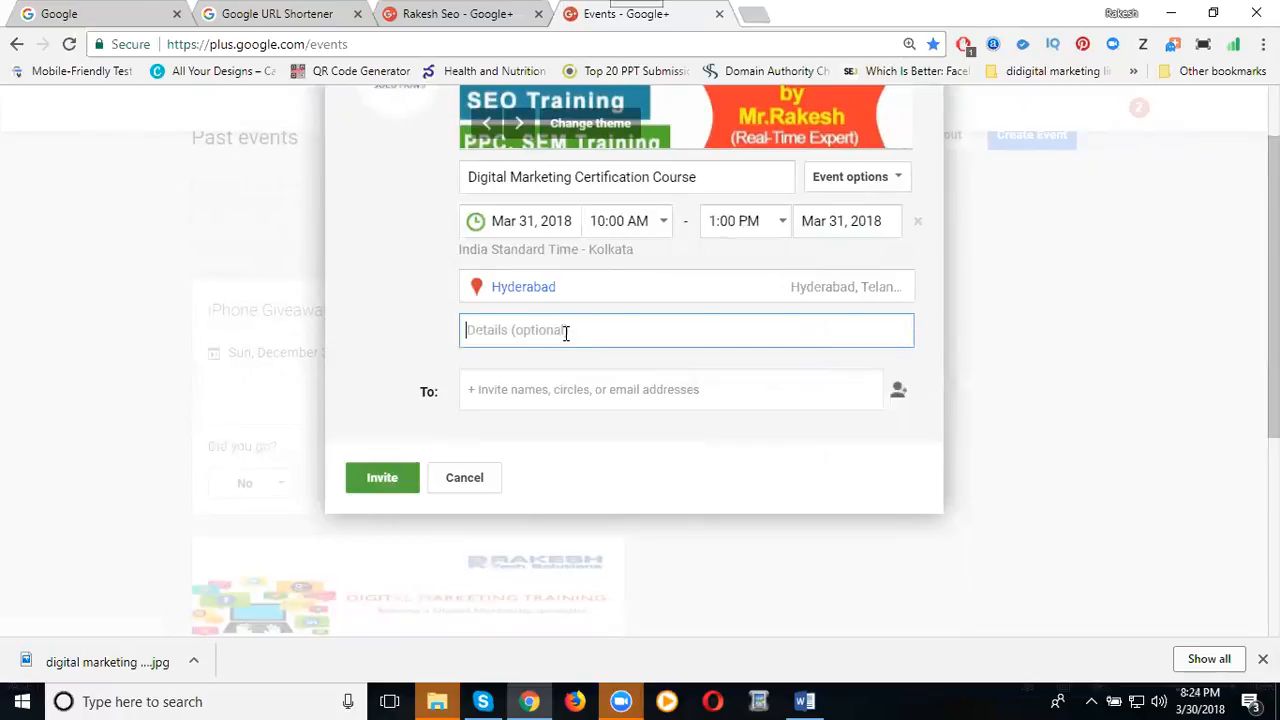
# Fill the details with the course title plus 'in hyderabad Along with Real Time Project - call -' and a contact phone number.
pyautogui.tripleClick(631, 177)
pyautogui.hotkey('ctrl', 'c')
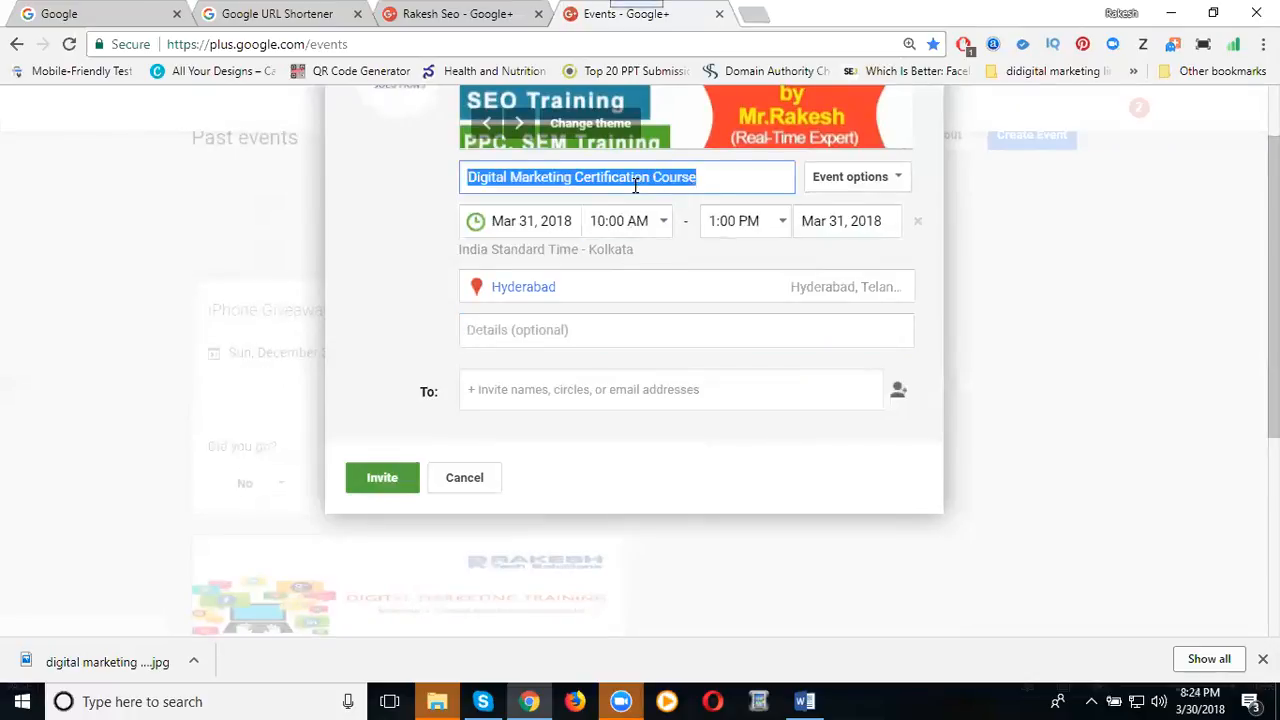
pyautogui.click(561, 330)
pyautogui.hotkey('ctrl', 'v')
pyautogui.write('in hyderabad')
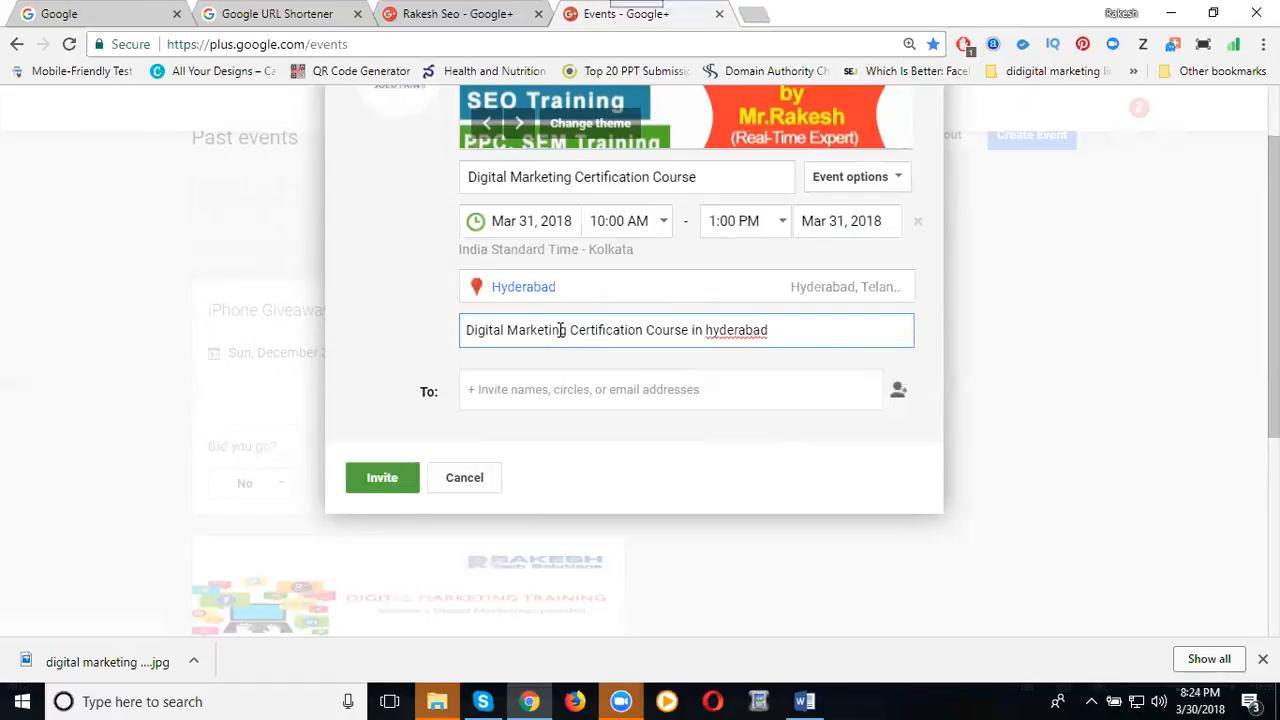
pyautogui.write(' Along with Real Time ')
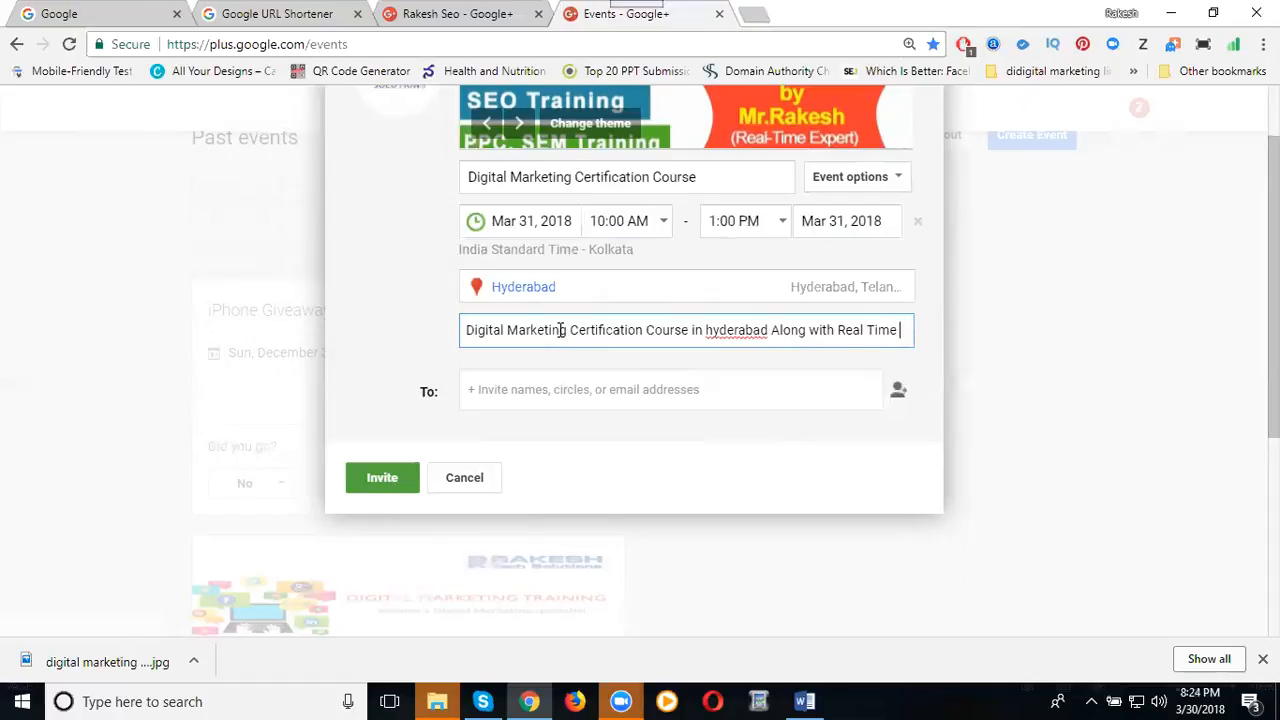
pyautogui.write('Project ')
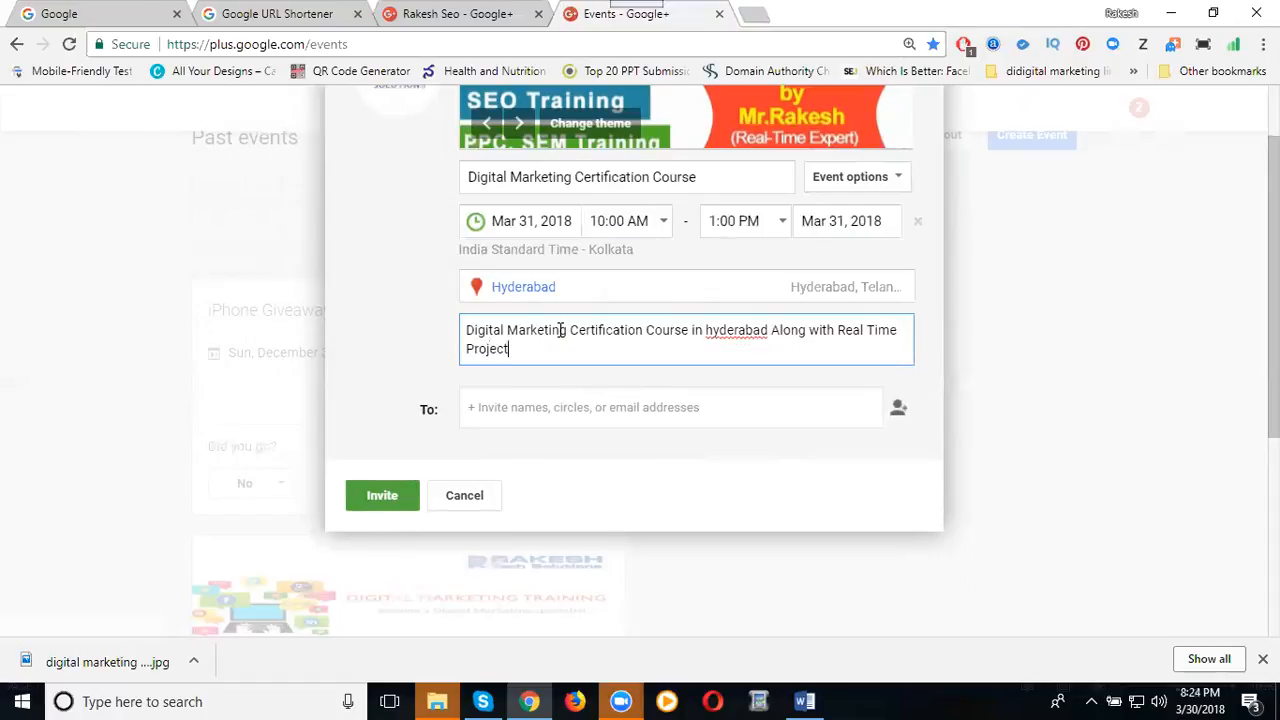
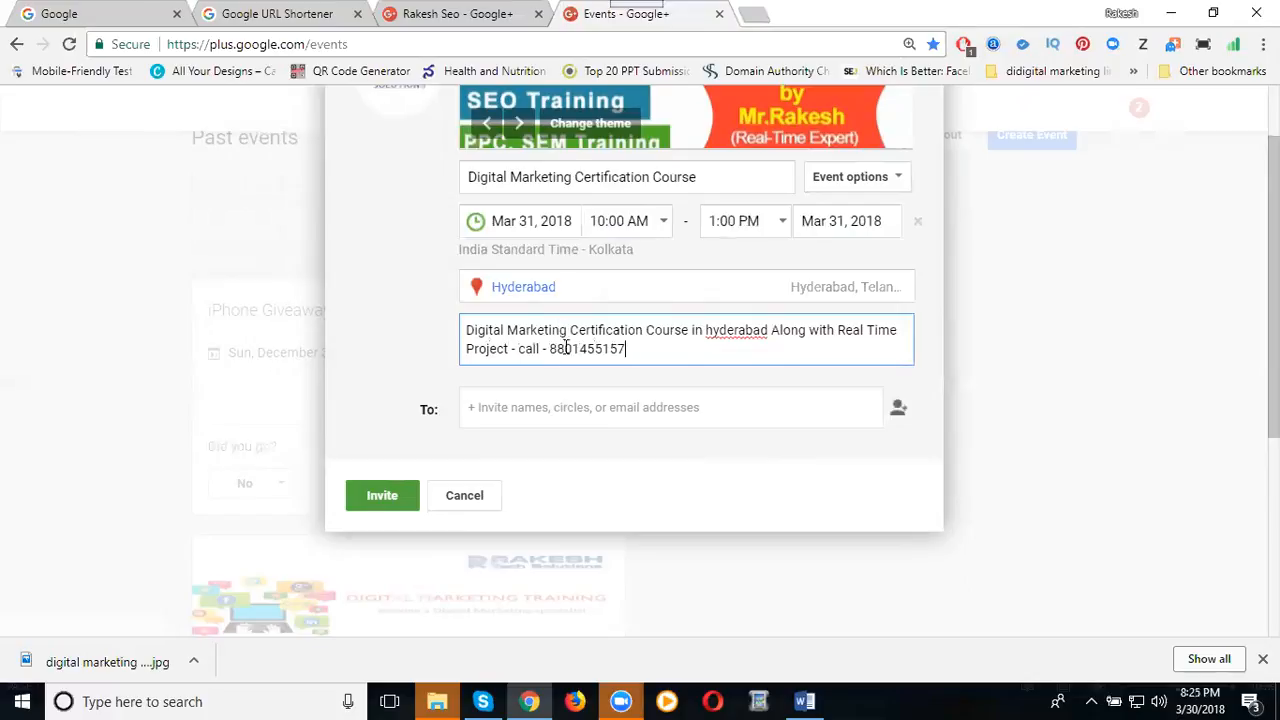
# Add Your circles, Public and Extended circles to the event's invitees.
pyautogui.click(508, 418)
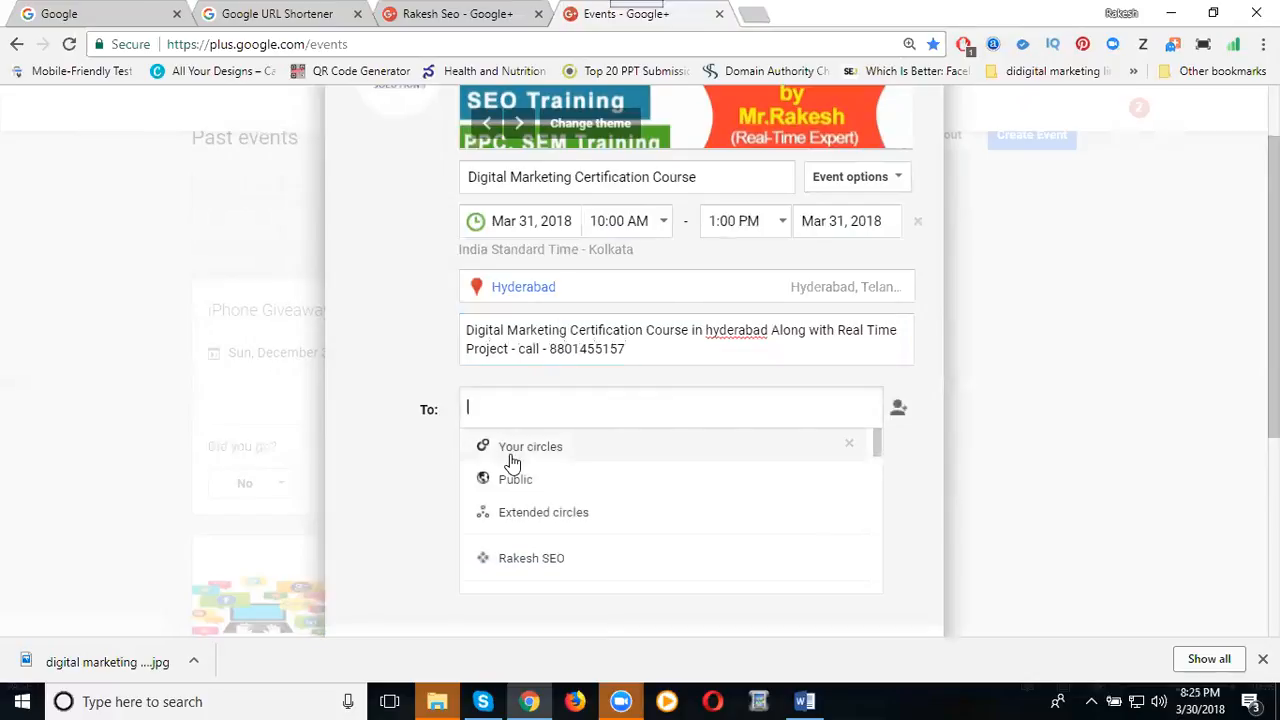
pyautogui.click(512, 460)
pyautogui.click(511, 457)
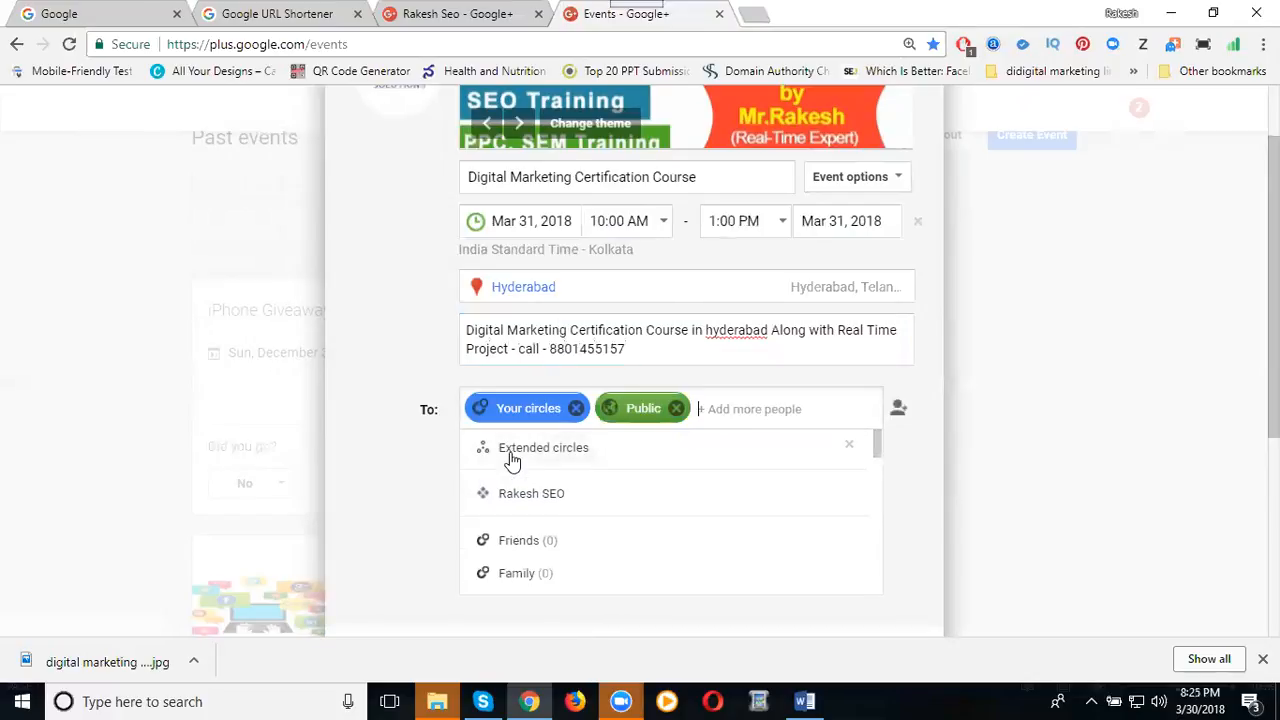
pyautogui.click(525, 450)
pyautogui.scroll(-4, 537, 503)
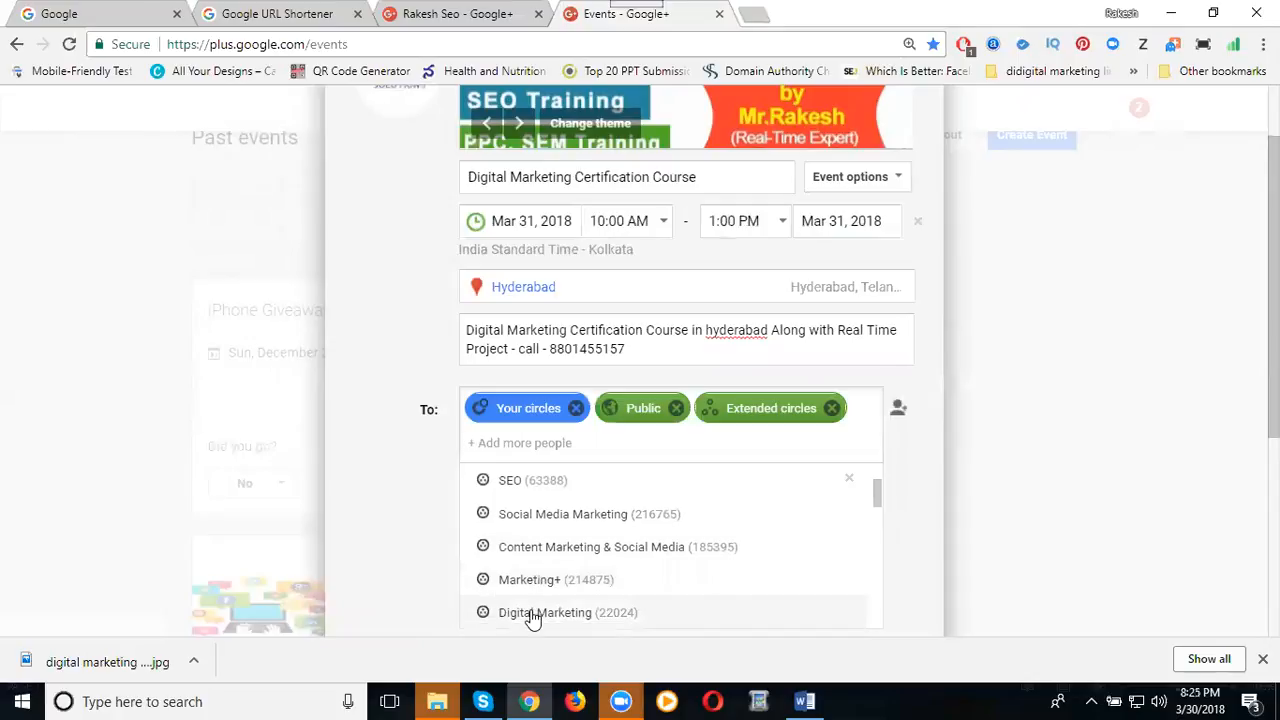
# Add the Digital Marketing and SEO communities, then send the invitations to publish the event.
pyautogui.click(533, 614)
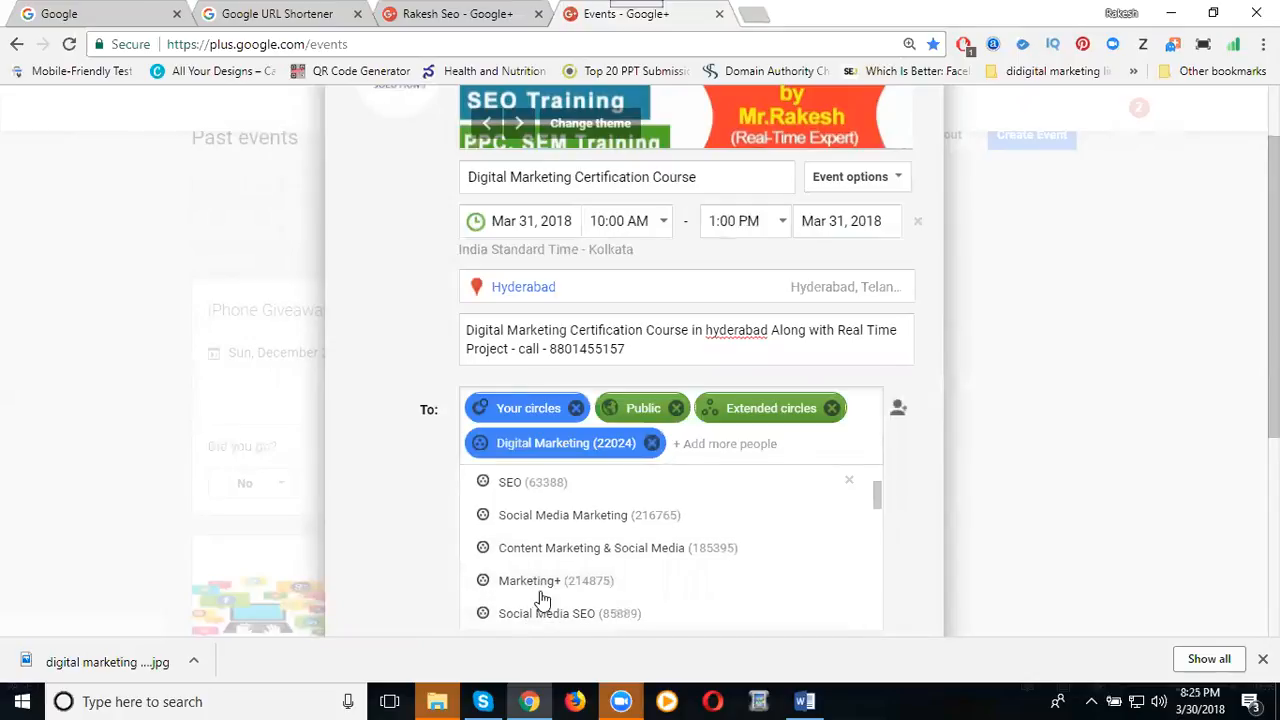
pyautogui.moveTo(533, 416)
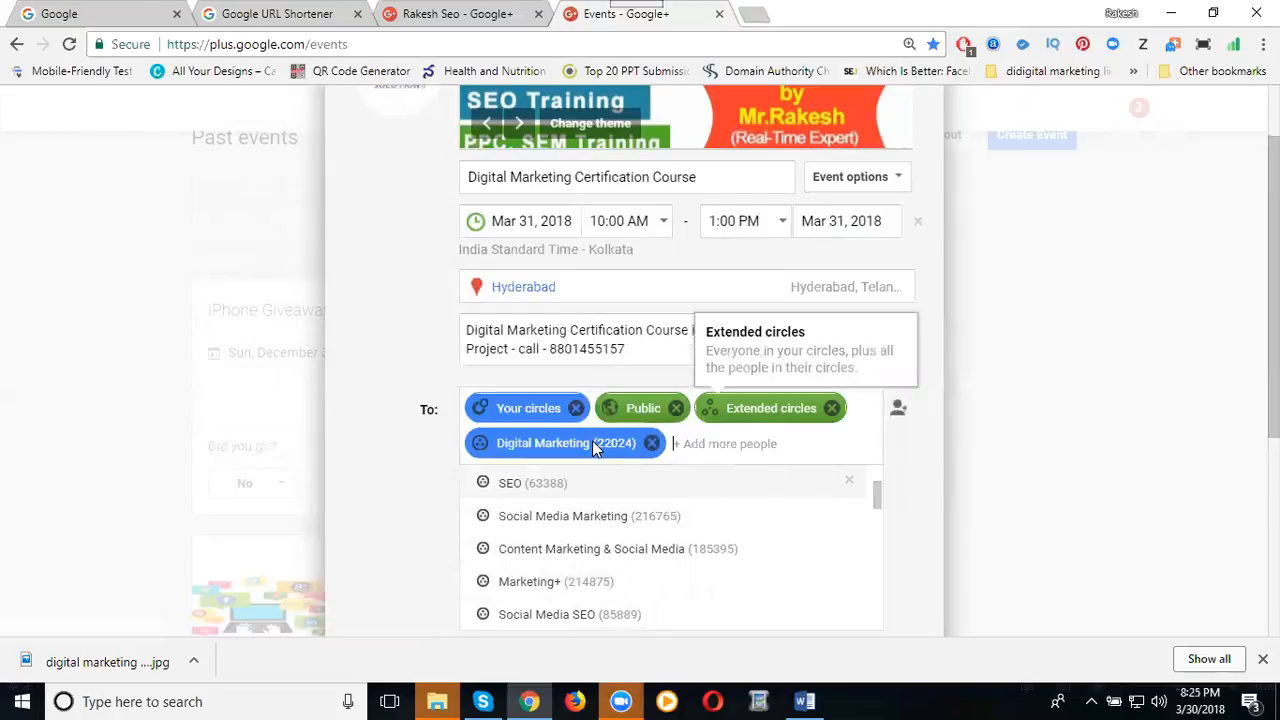
pyautogui.scroll(1, 578, 566)
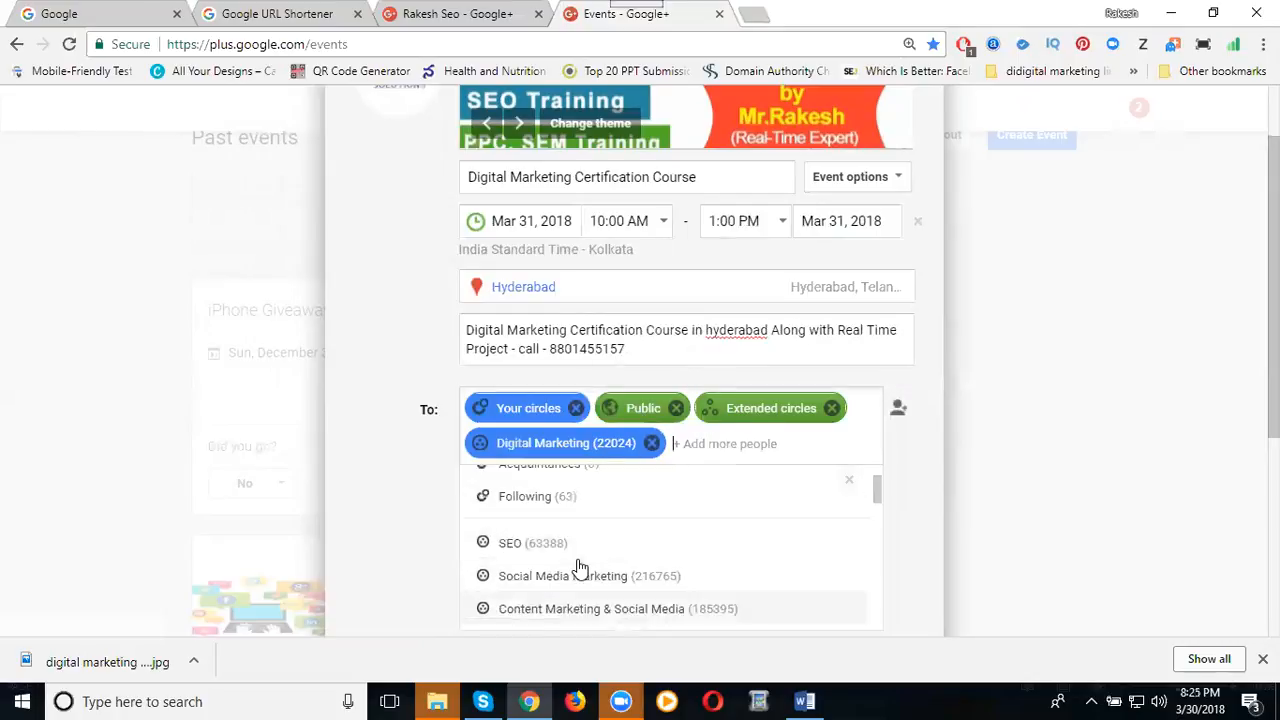
pyautogui.scroll(1, 570, 570)
pyautogui.click(551, 574)
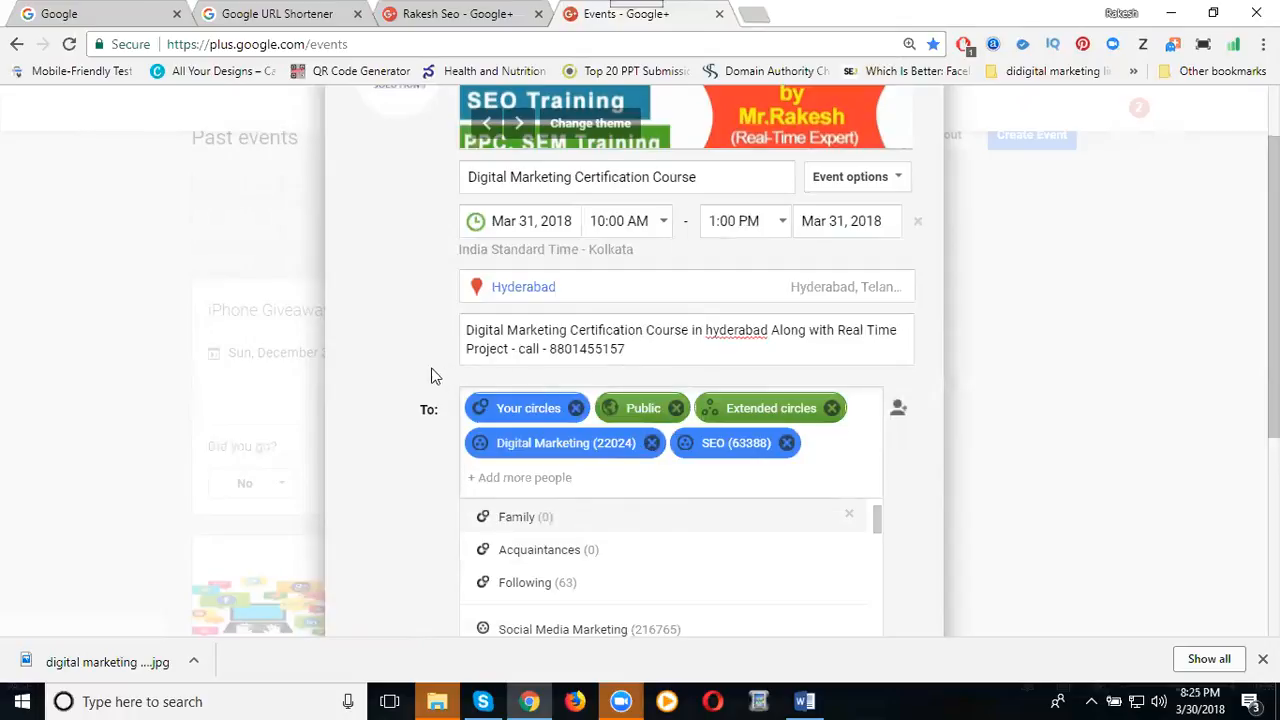
pyautogui.click(401, 371)
pyautogui.scroll(-1, 401, 371)
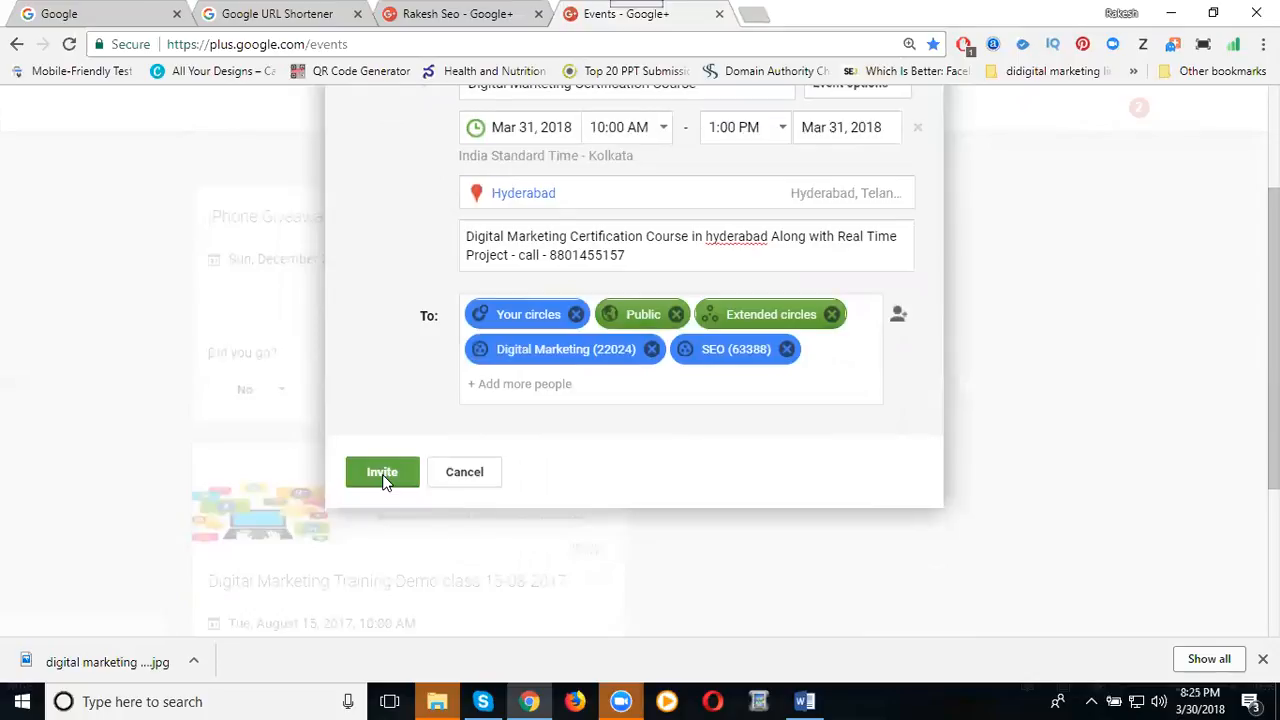
pyautogui.click(383, 476)
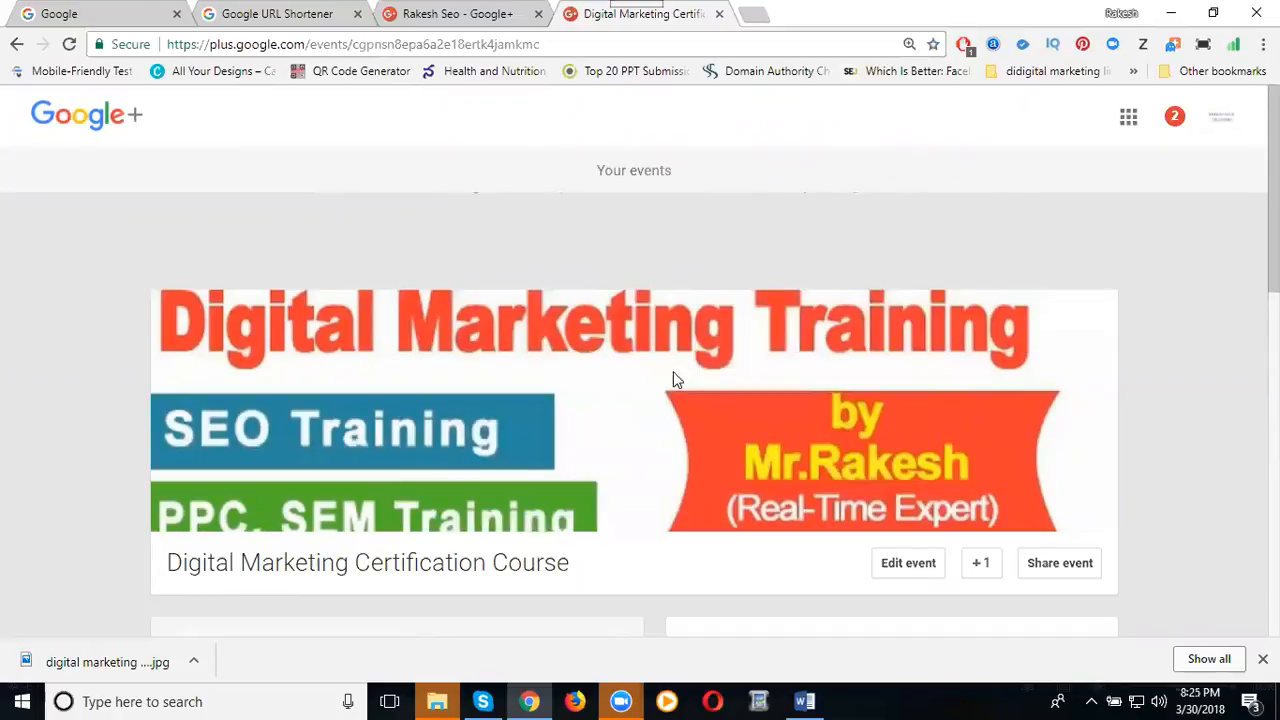
# Review the published event page with the RSVP left at Yes, then reopen it for editing.
pyautogui.scroll(-2, 849, 308)
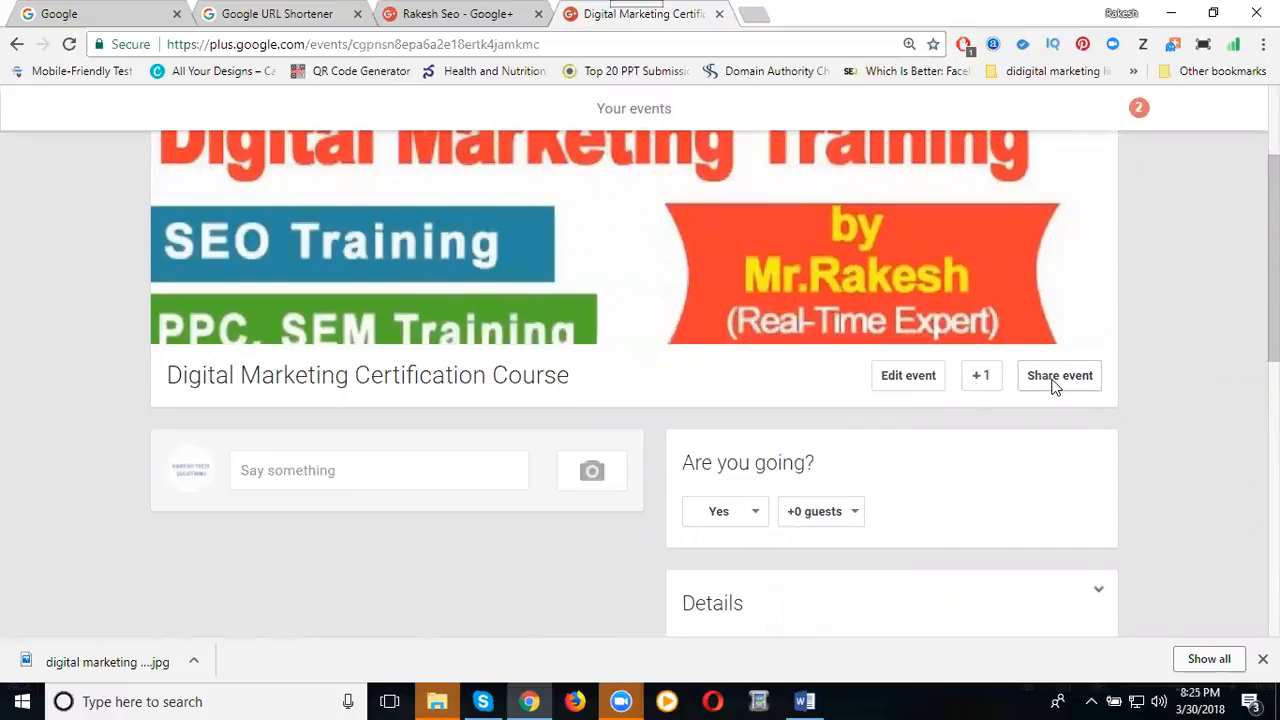
pyautogui.scroll(-2, 789, 482)
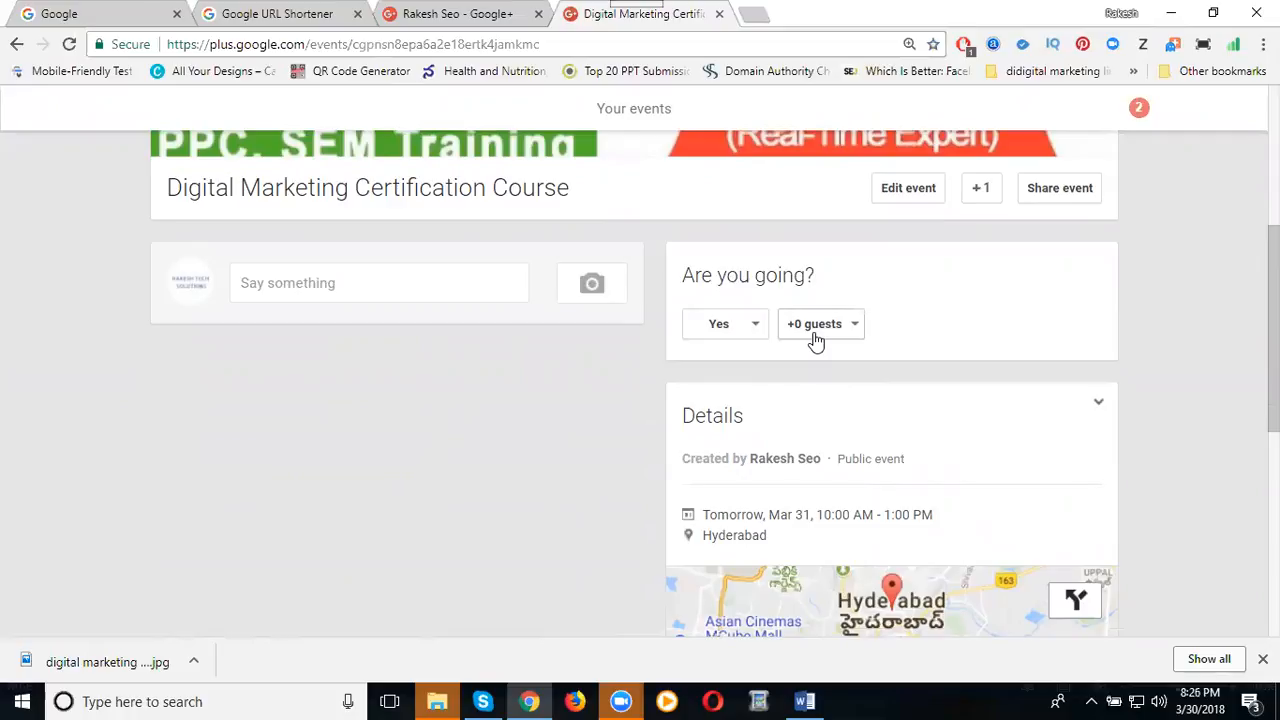
pyautogui.click(748, 334)
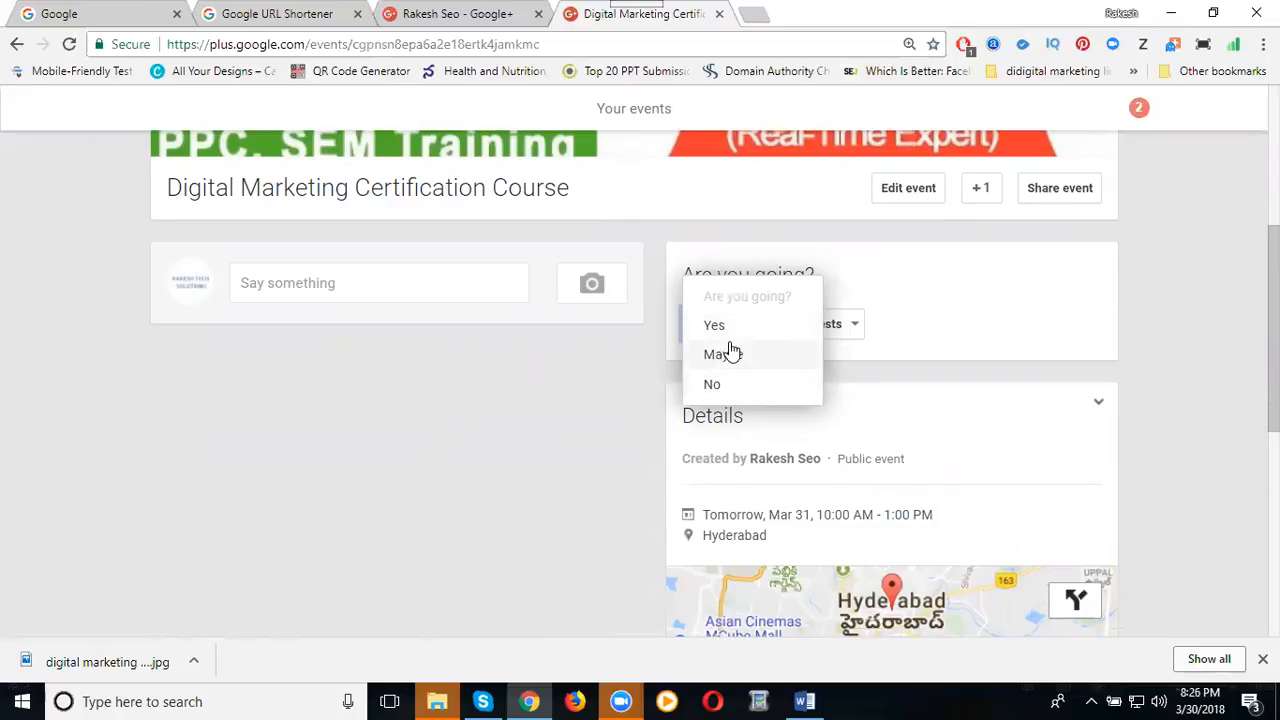
pyautogui.click(575, 415)
pyautogui.scroll(-2, 674, 420)
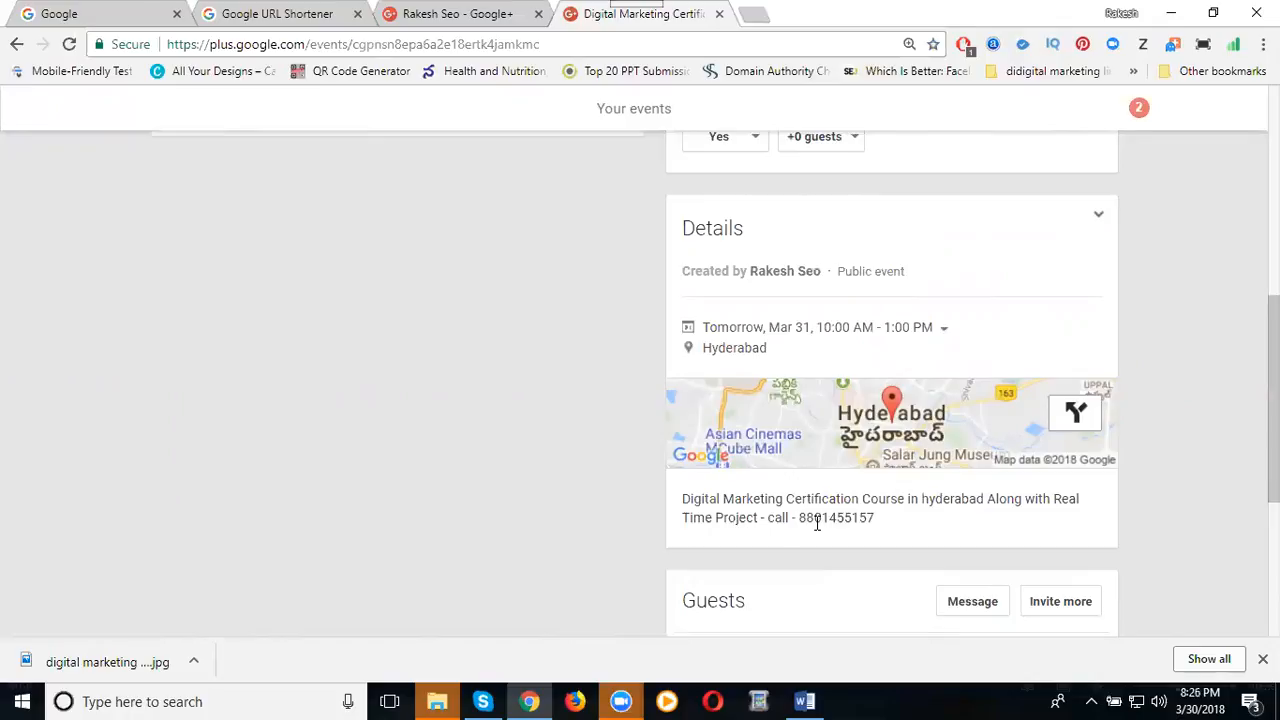
pyautogui.scroll(3, 817, 523)
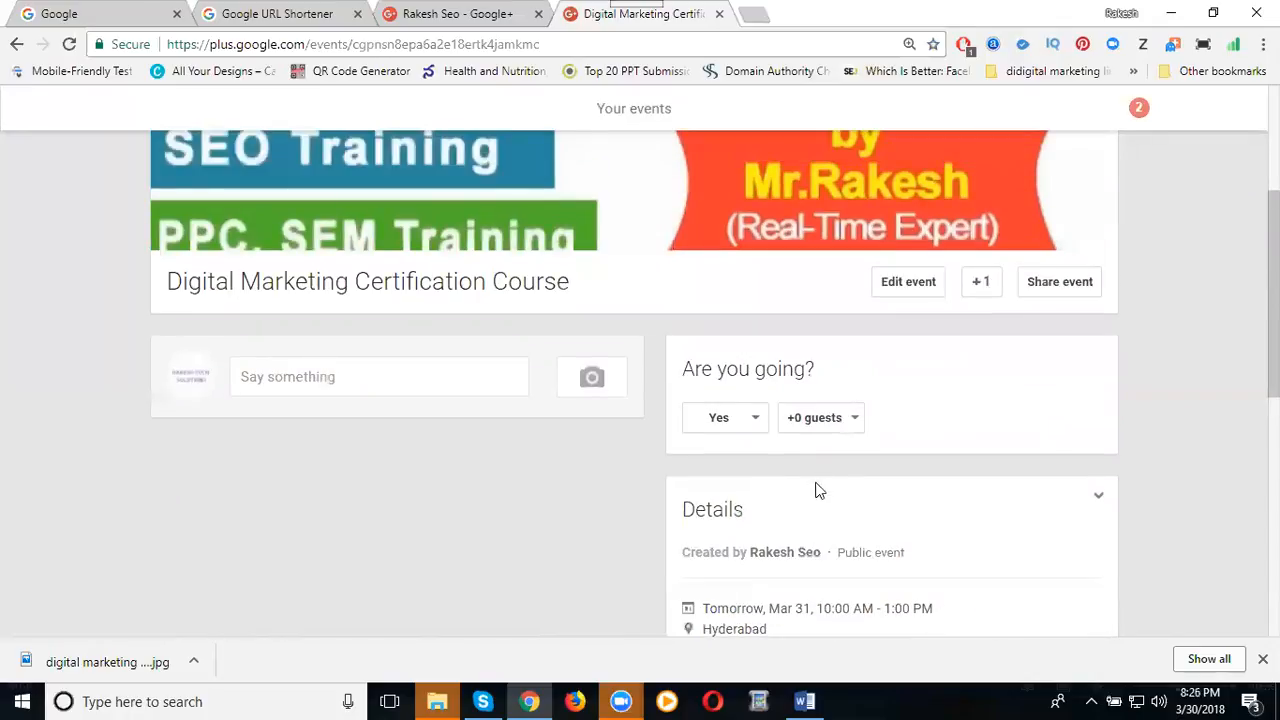
pyautogui.click(900, 285)
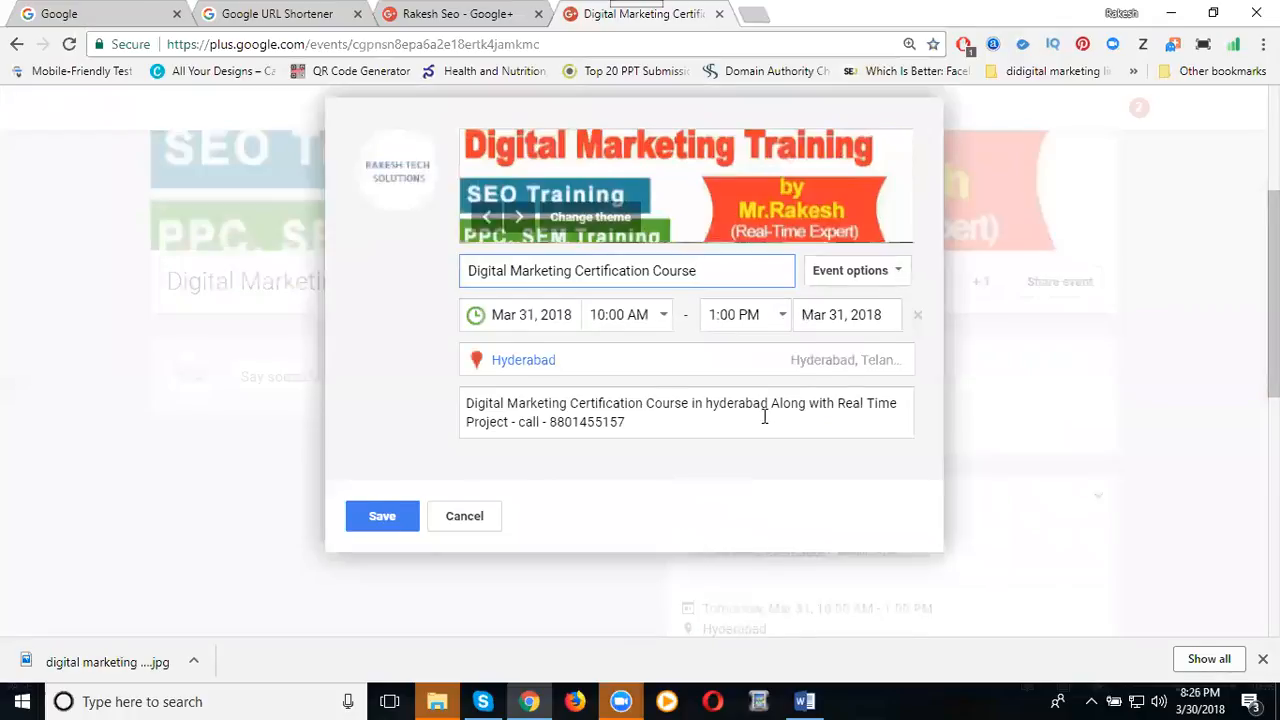
# Paste the full course outline from the Word document on a new line of the description.
pyautogui.click(674, 438)
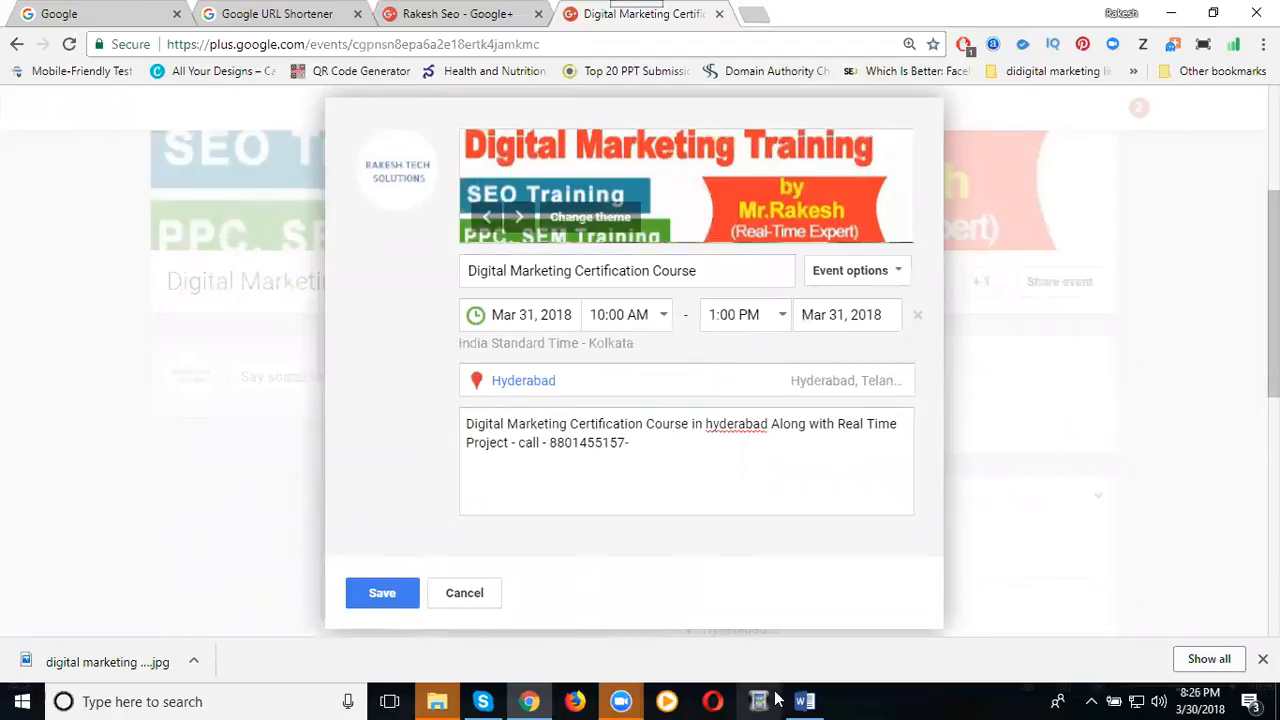
pyautogui.click(805, 701)
pyautogui.hotkey('ctrl', 'a')
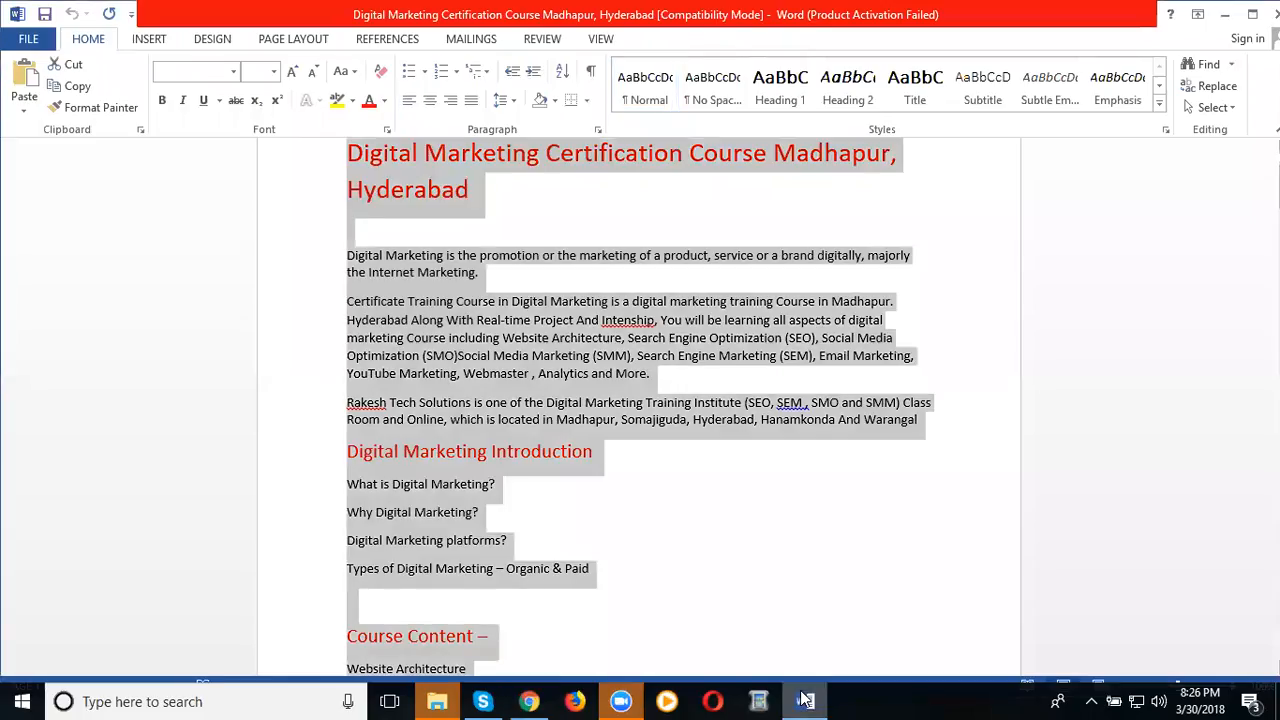
pyautogui.click(529, 701)
pyautogui.hotkey('ctrl', 'v')
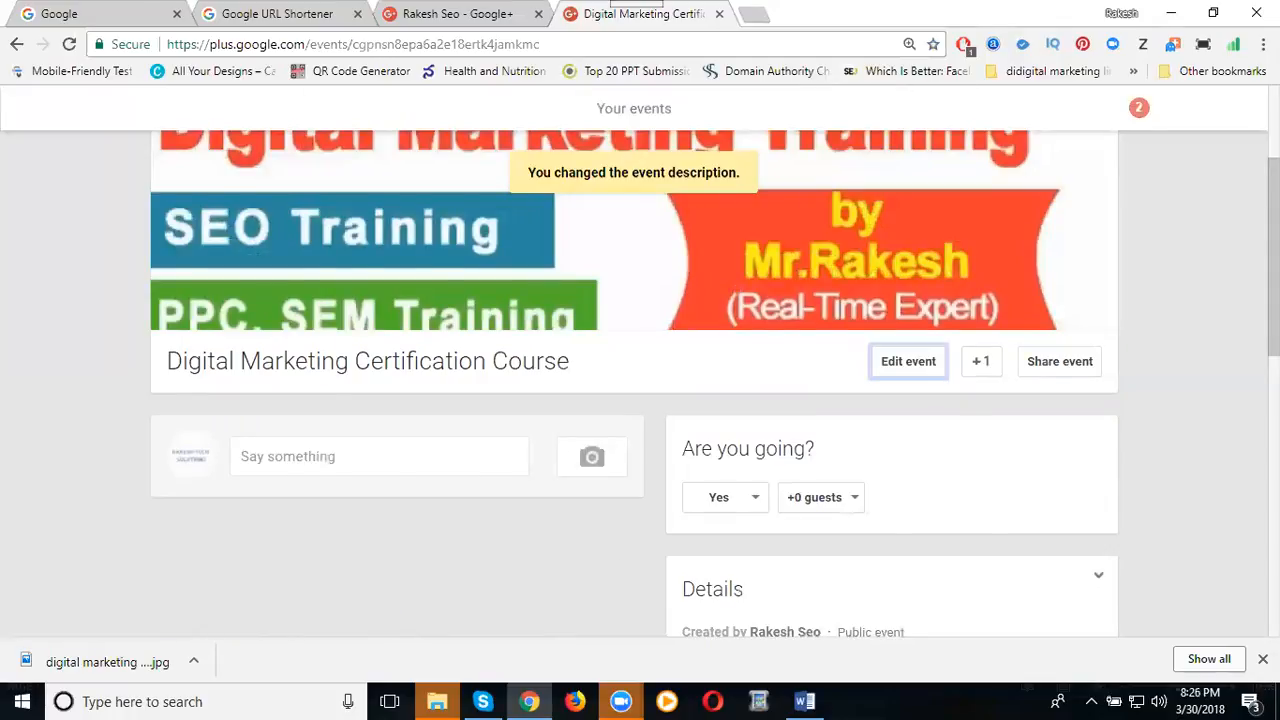
# Expand the event description, review guests and communities, and open the Invite more people window.
pyautogui.scroll(-8, 634, 385)
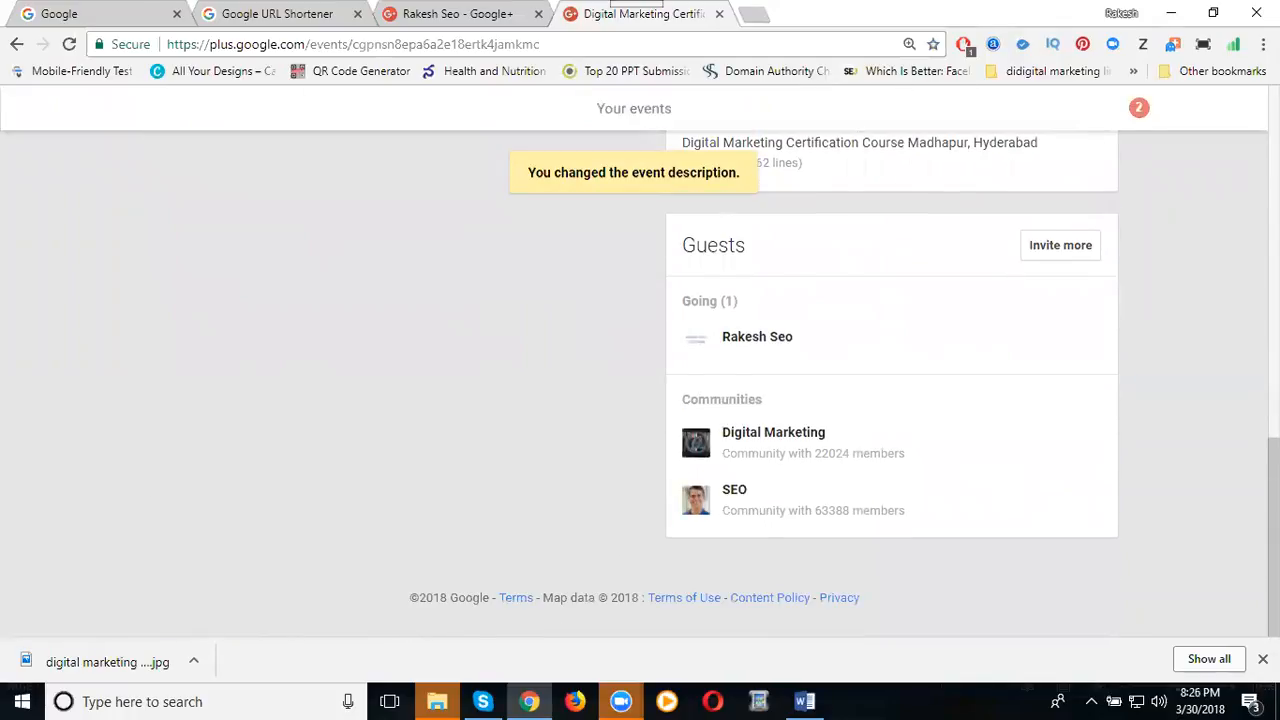
pyautogui.scroll(1, 803, 334)
pyautogui.click(766, 257)
pyautogui.scroll(-1, 1008, 357)
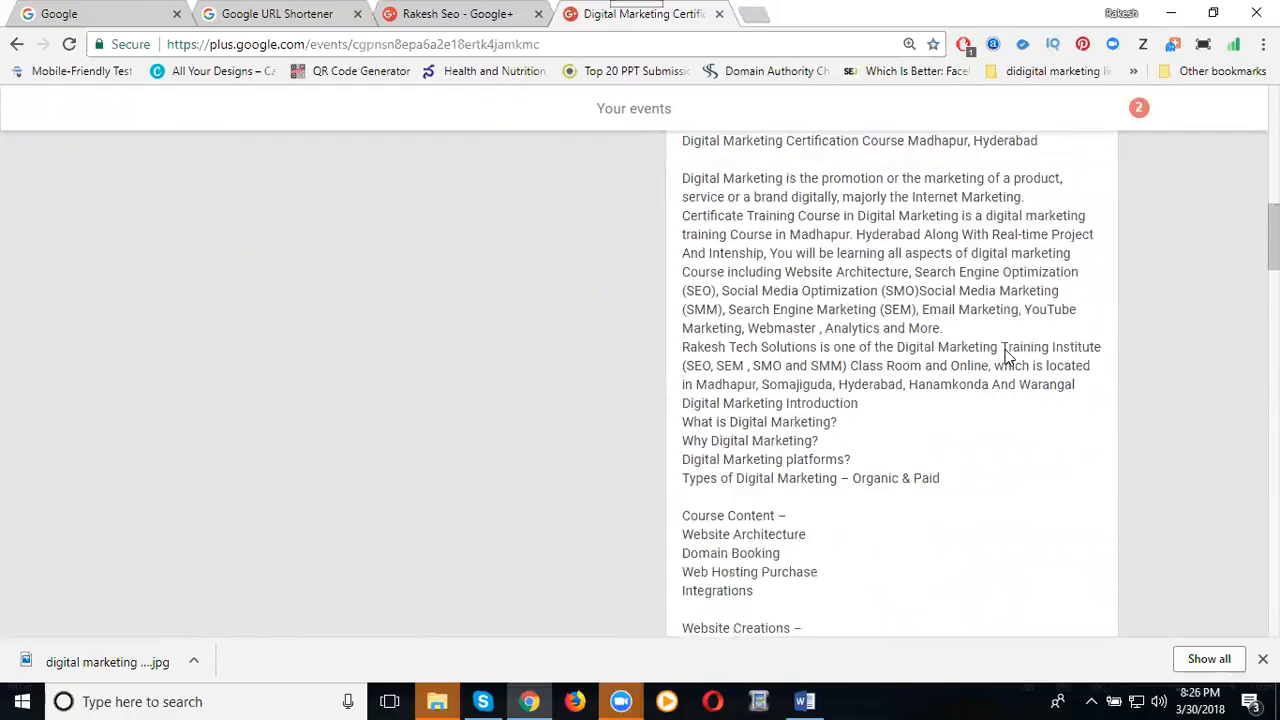
pyautogui.scroll(-15, 1008, 357)
pyautogui.scroll(-15, 1008, 357)
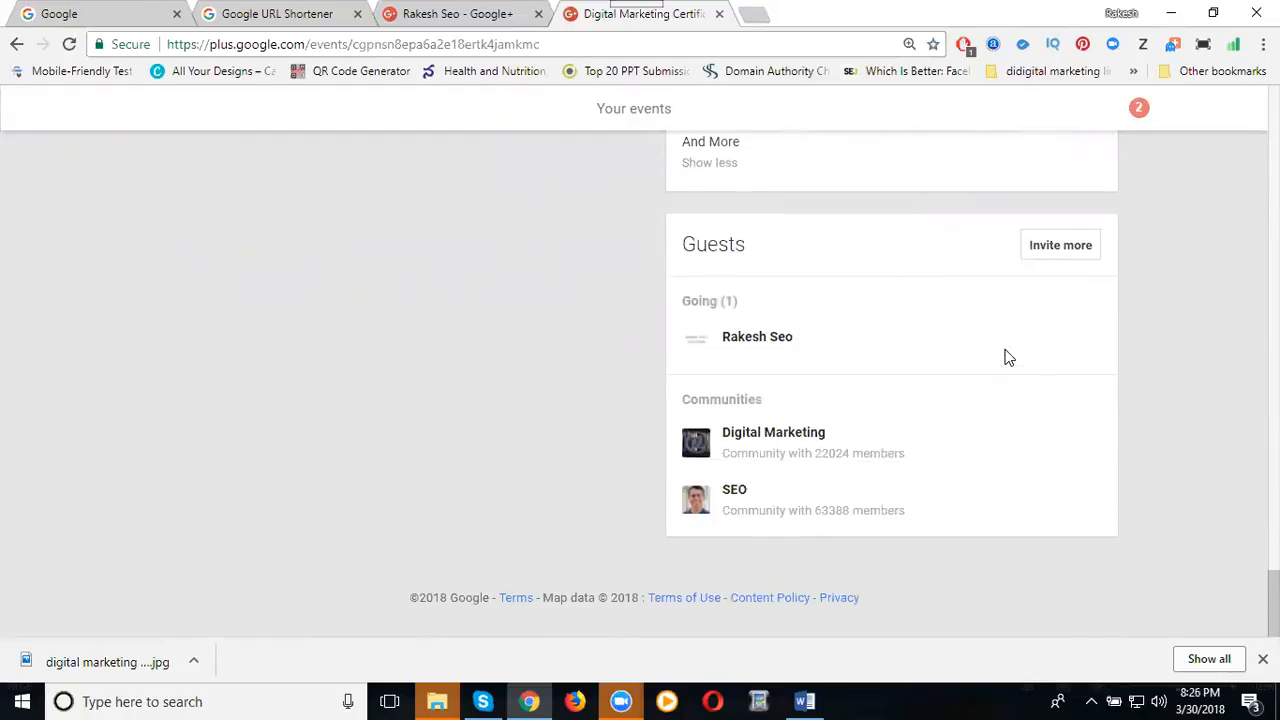
pyautogui.scroll(5, 1008, 357)
pyautogui.scroll(-4, 1008, 357)
pyautogui.scroll(8, 1008, 357)
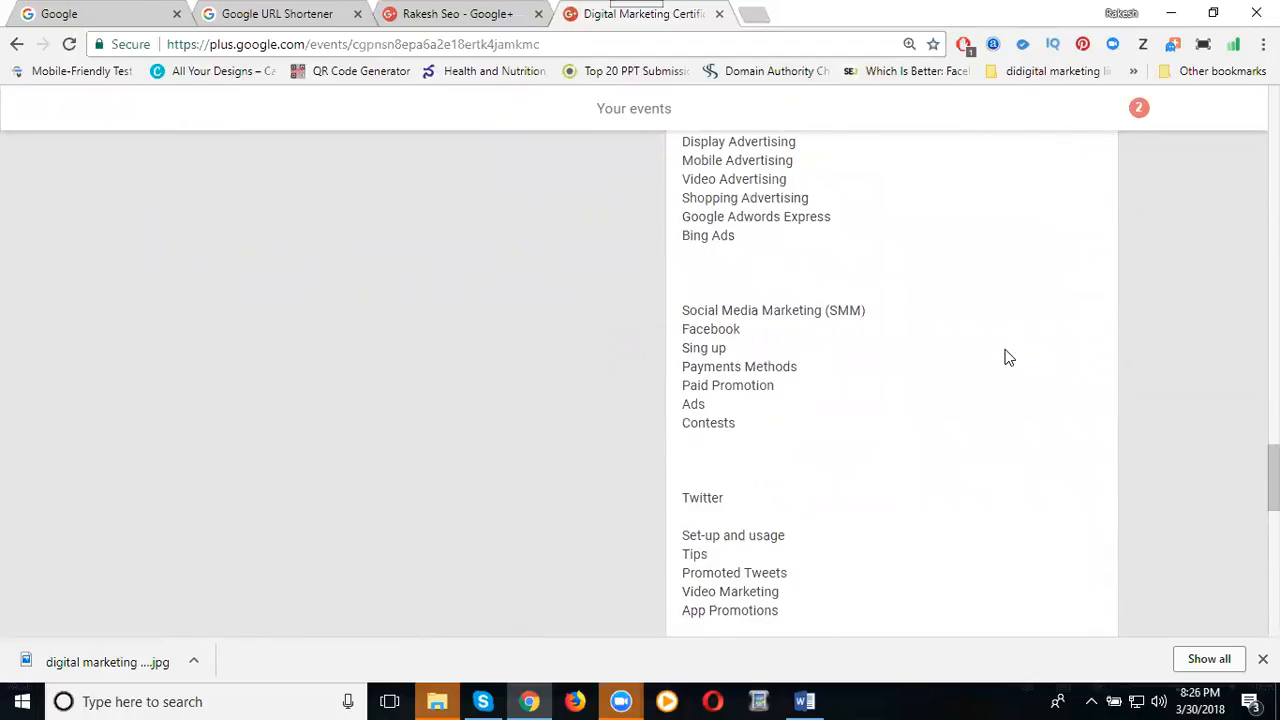
pyautogui.scroll(-10, 1008, 357)
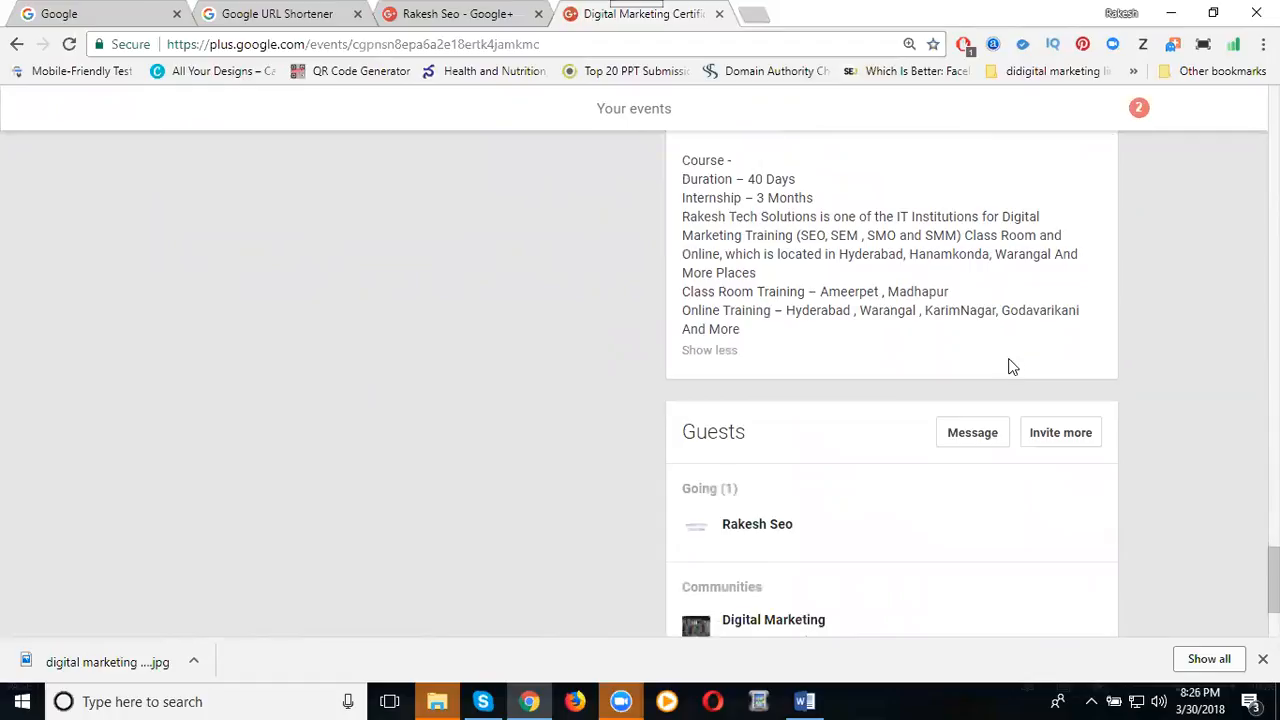
pyautogui.click(1058, 345)
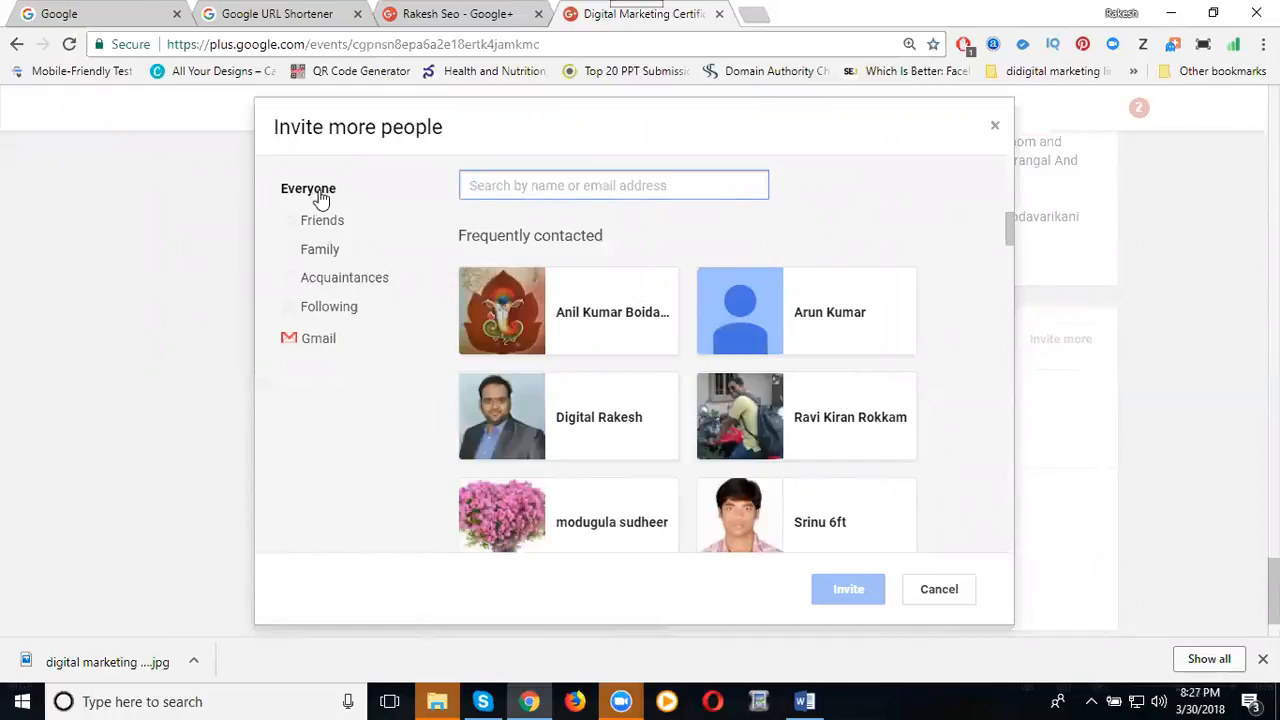
# Search 'ra' among contacts, select the matching person, and send them the event invitation.
pyautogui.write('ra')
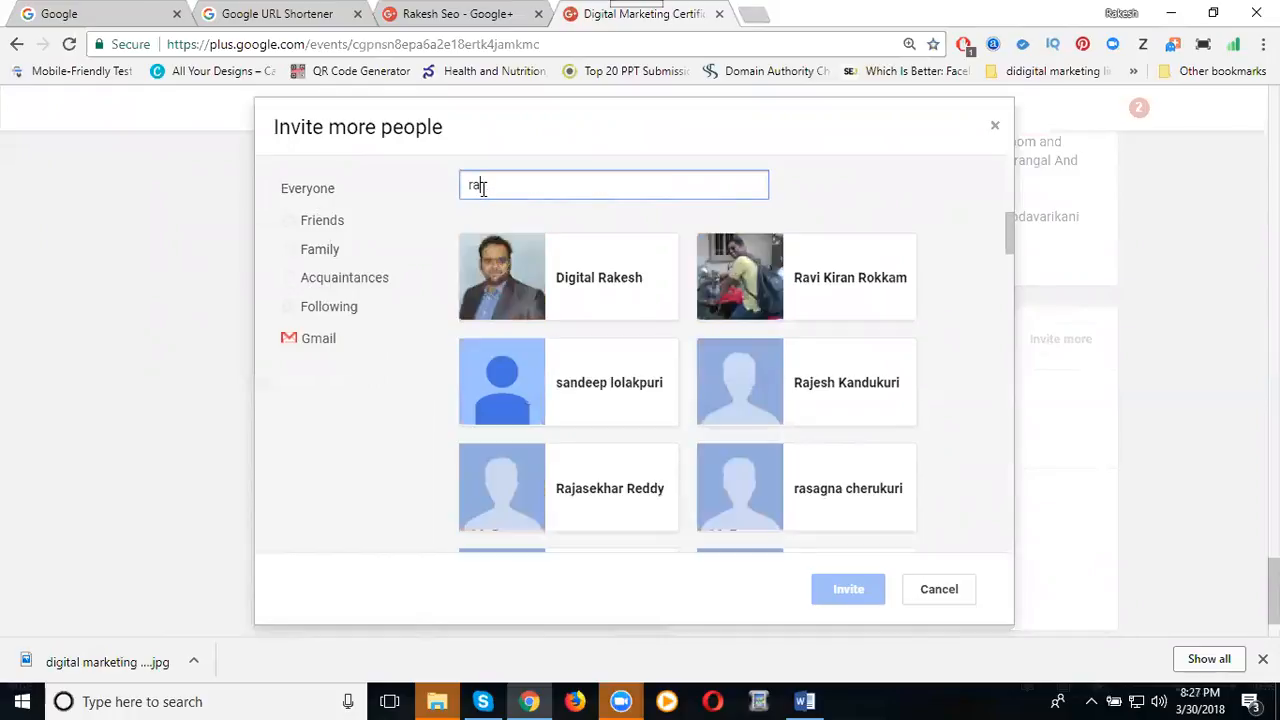
pyautogui.scroll(-2, 684, 345)
pyautogui.scroll(-10, 686, 345)
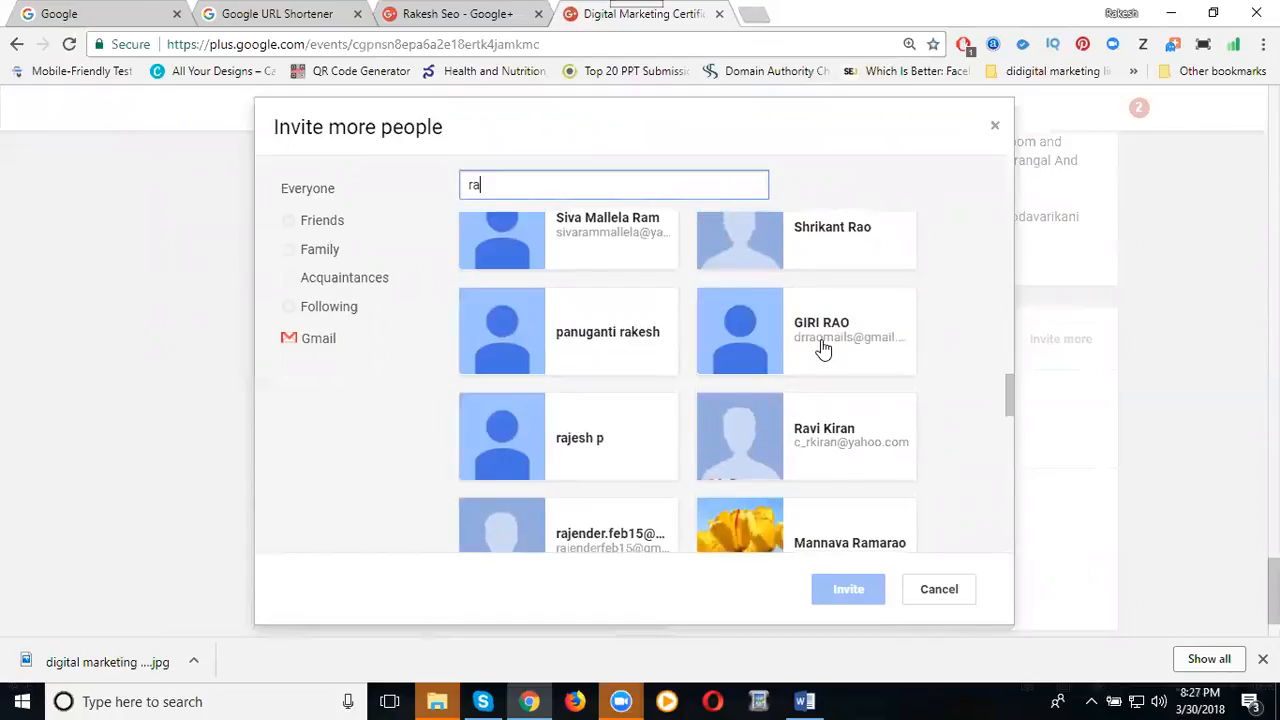
pyautogui.click(823, 346)
pyautogui.click(849, 589)
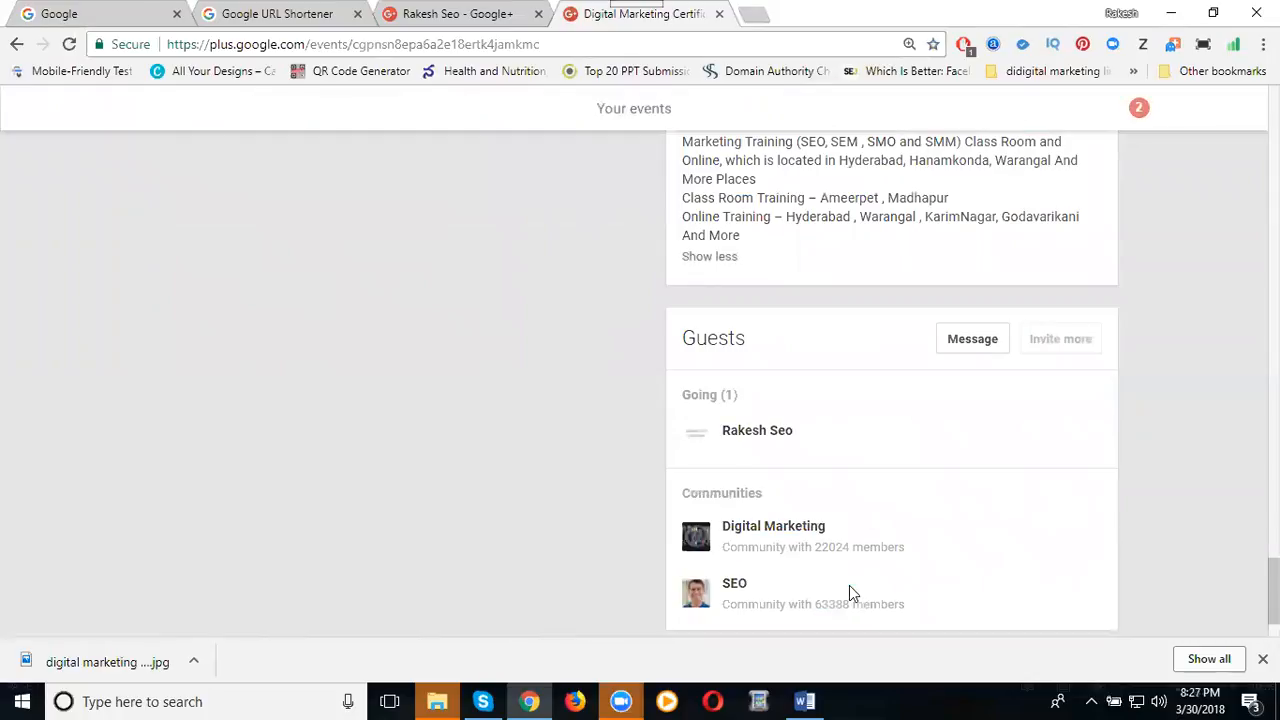
pyautogui.scroll(-1, 1054, 494)
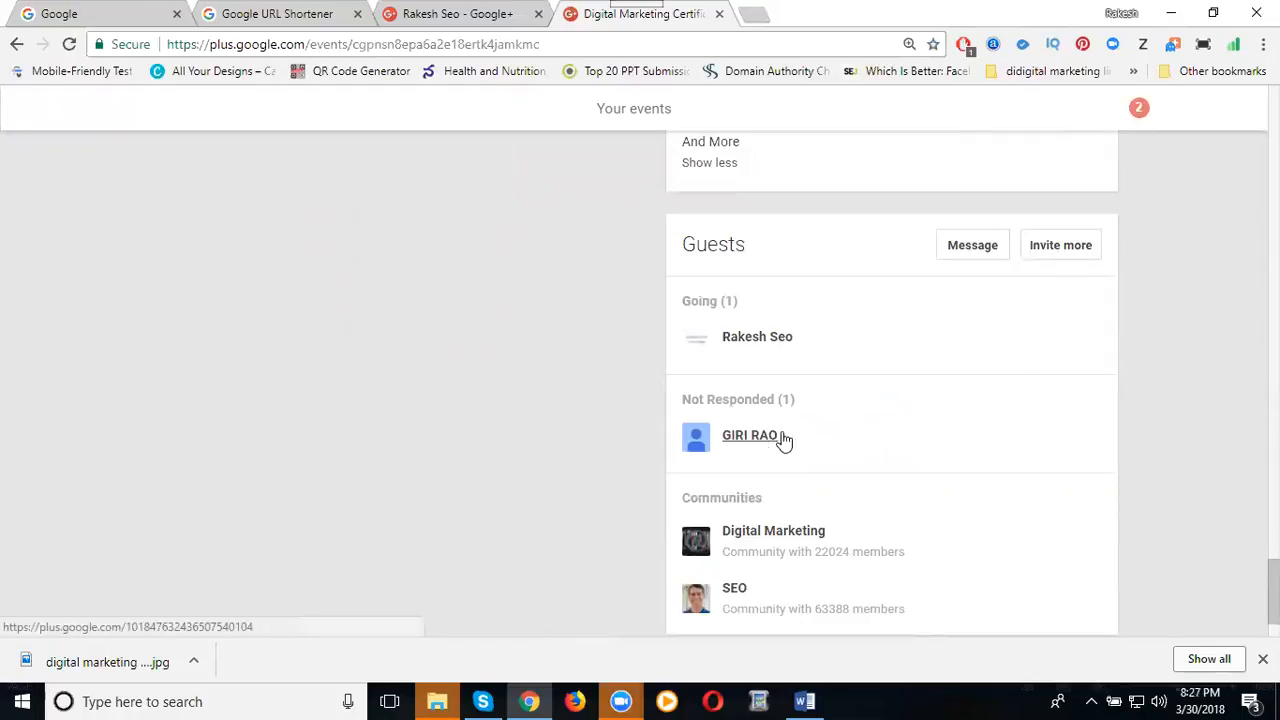
# Message non-responding guests: 'Digital Marketing Class room Weekend Trainings Along With Real Toime Project'.
pyautogui.click(968, 246)
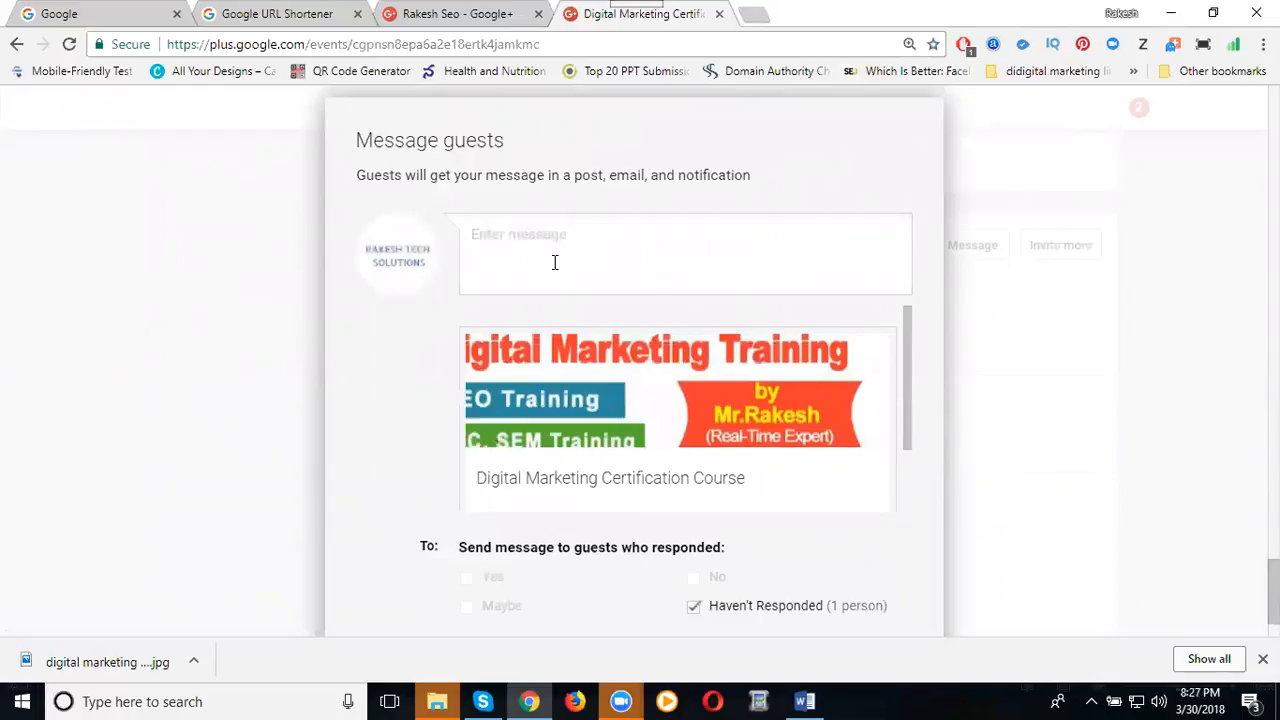
pyautogui.write('Digital Marketing Cla')
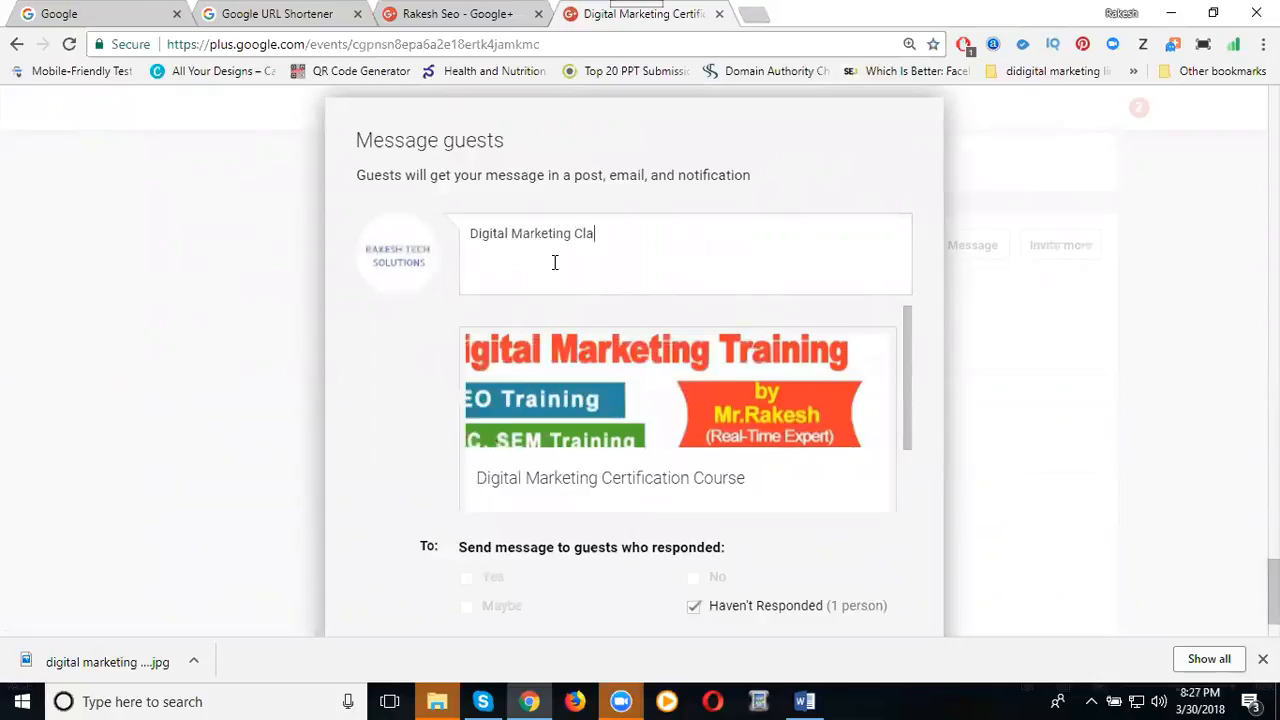
pyautogui.write('ss room Weekend ')
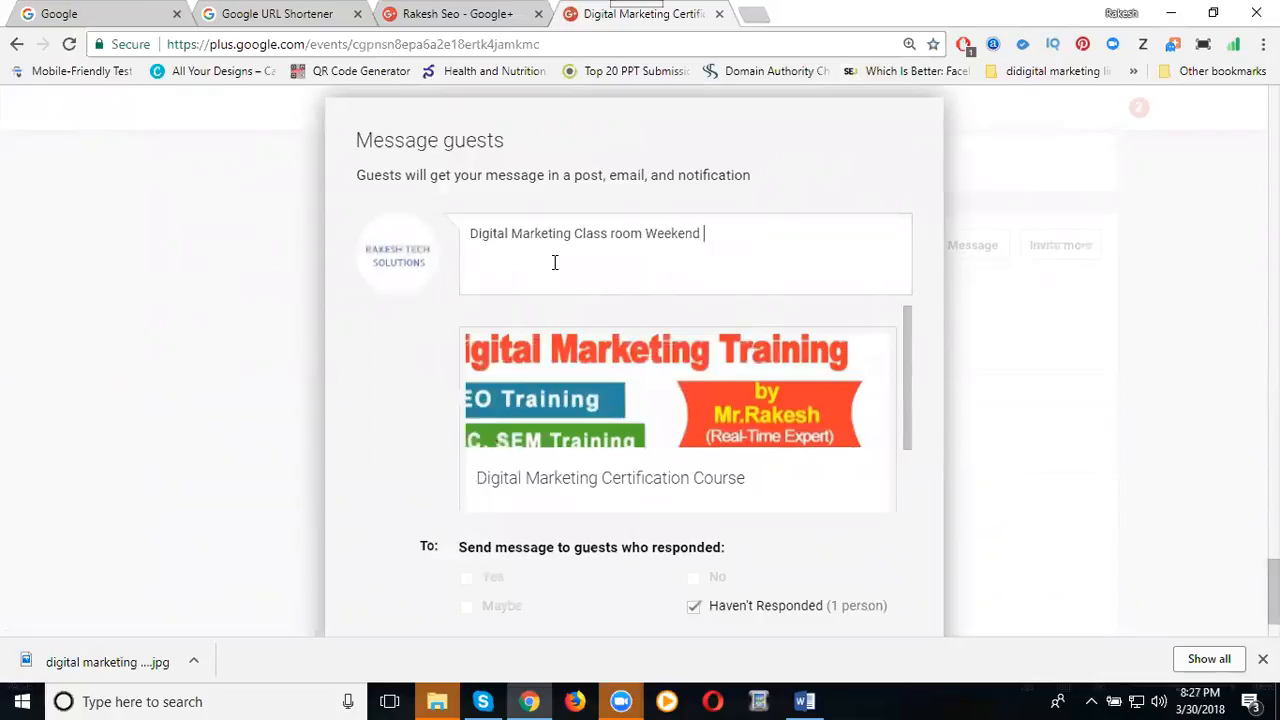
pyautogui.write('Trainings Along With Real Toime Project')
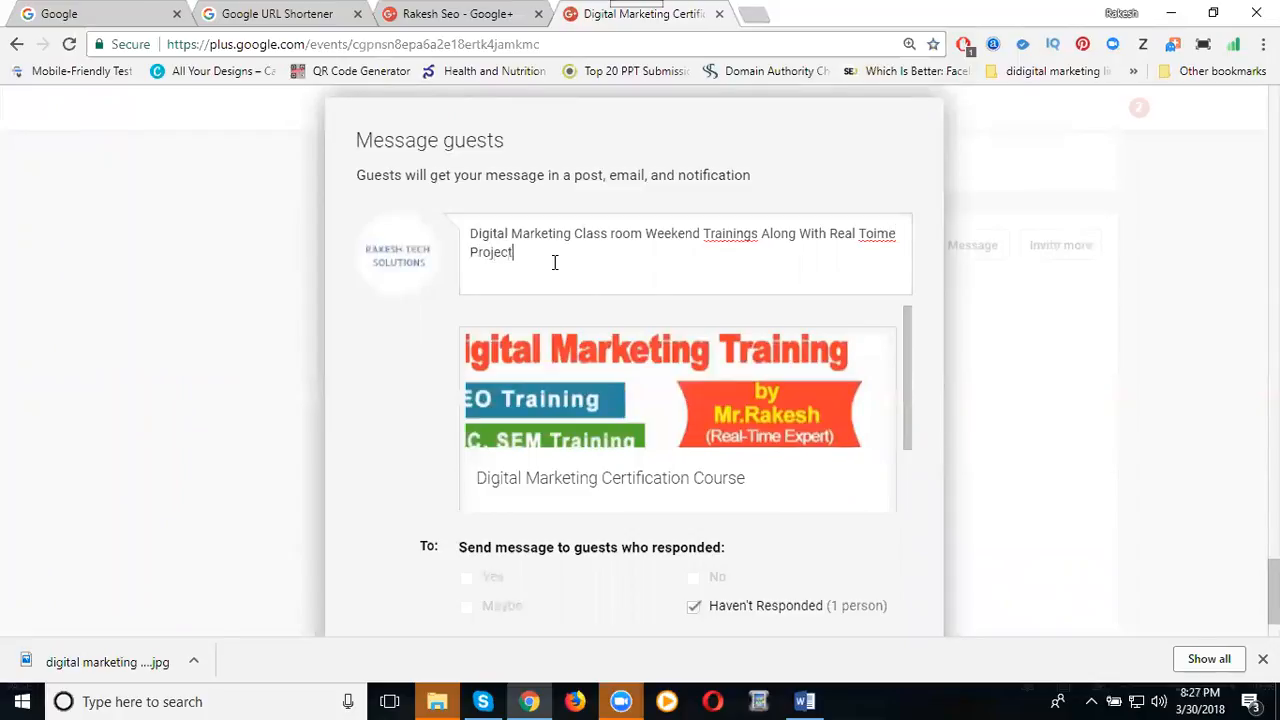
pyautogui.scroll(-2, 504, 390)
pyautogui.scroll(-1, 377, 440)
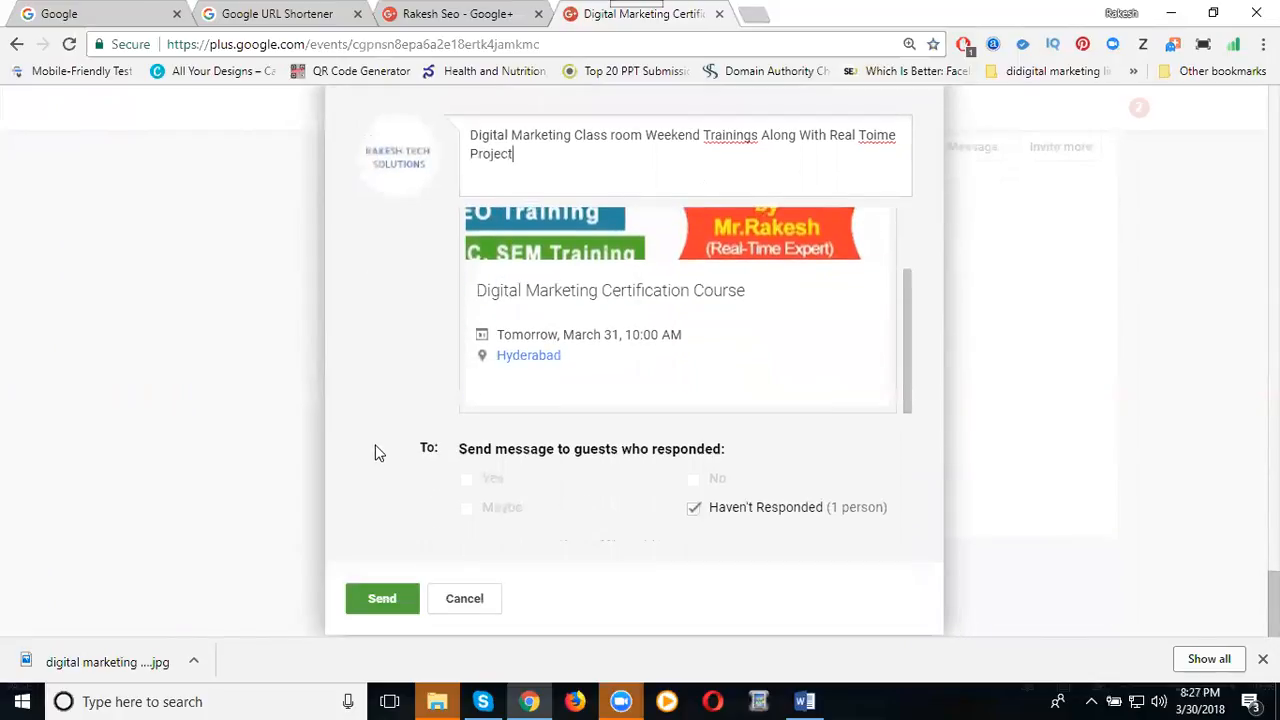
pyautogui.click(368, 596)
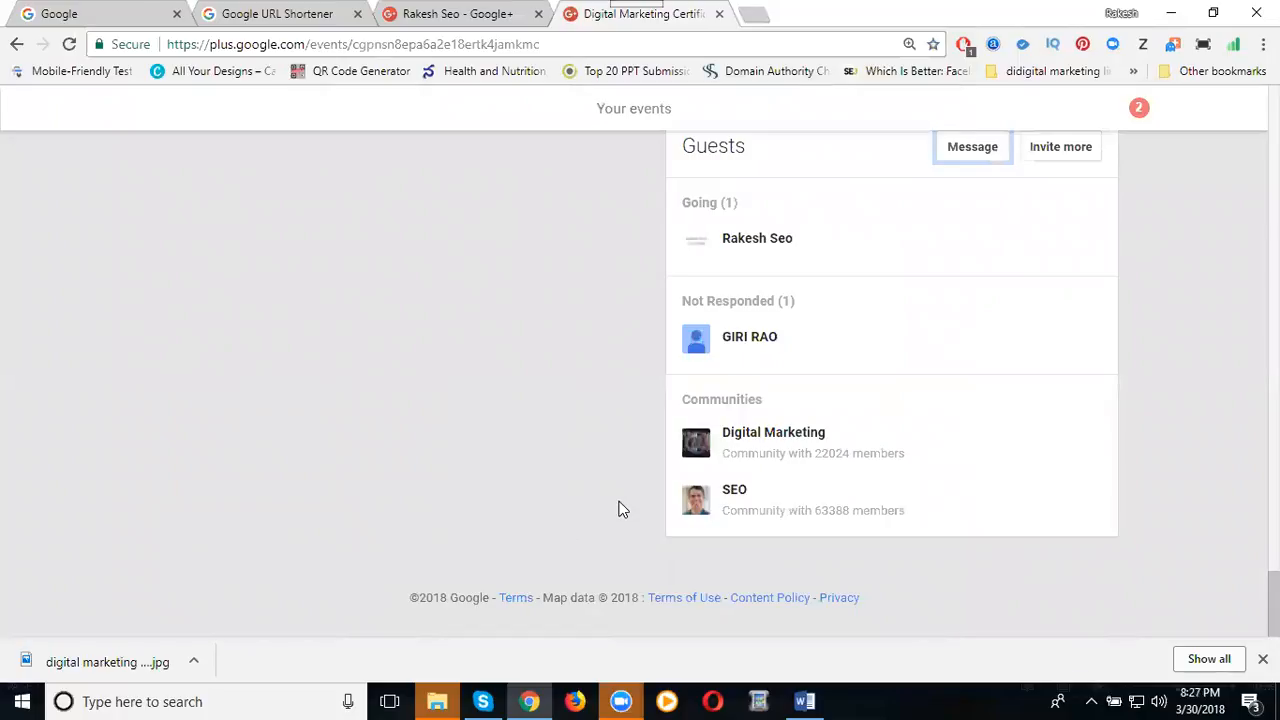
# Return to the top of the event page and open the 'Say something' post box.
pyautogui.scroll(1, 962, 360)
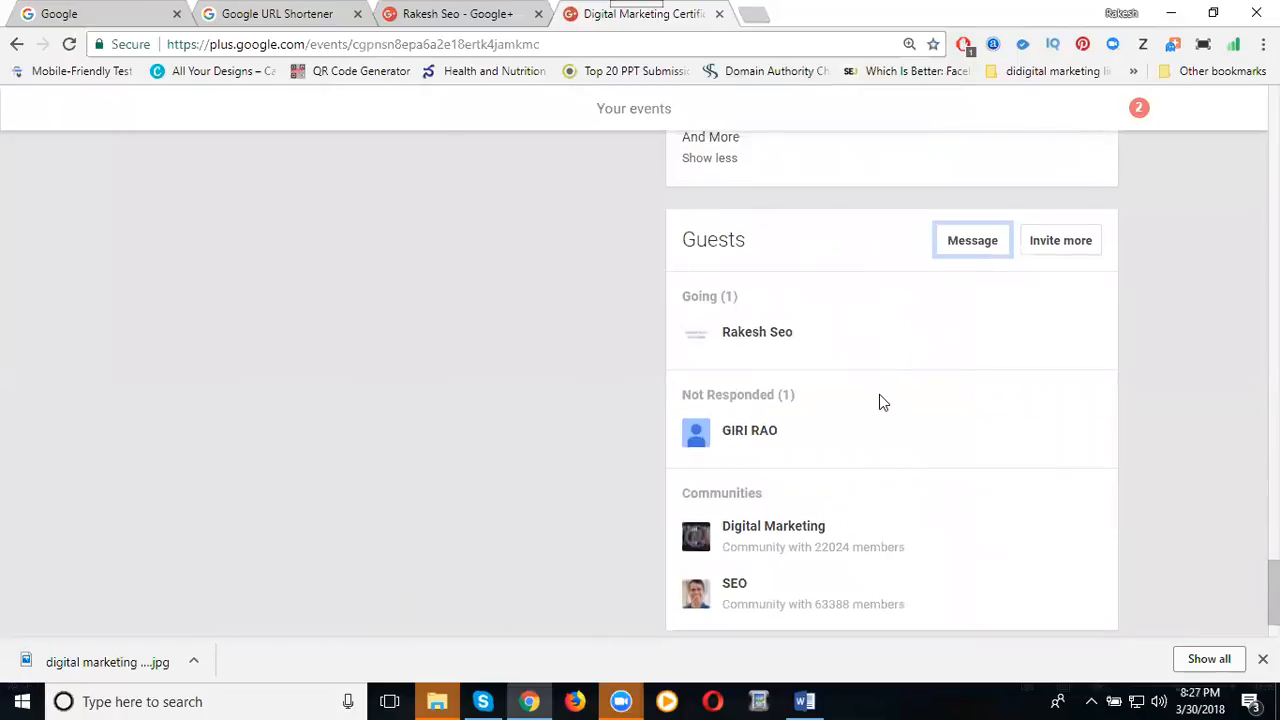
pyautogui.scroll(10, 880, 398)
pyautogui.scroll(15, 879, 401)
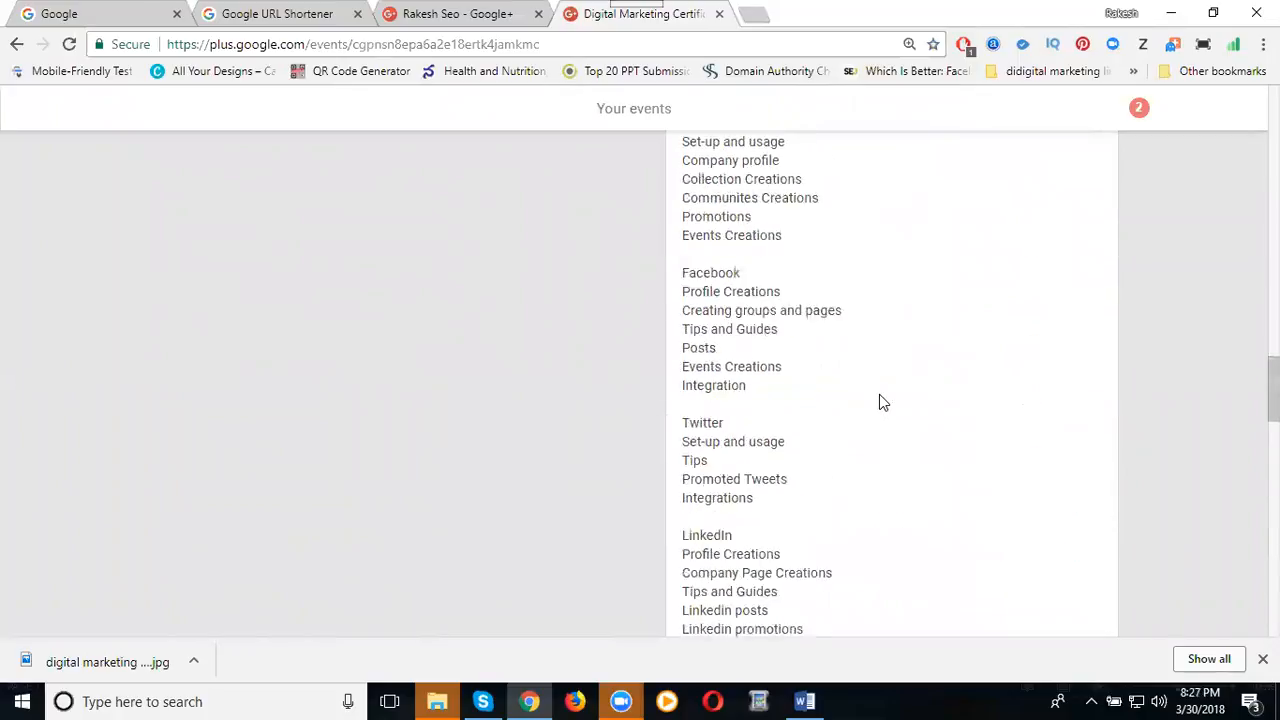
pyautogui.scroll(3, 879, 401)
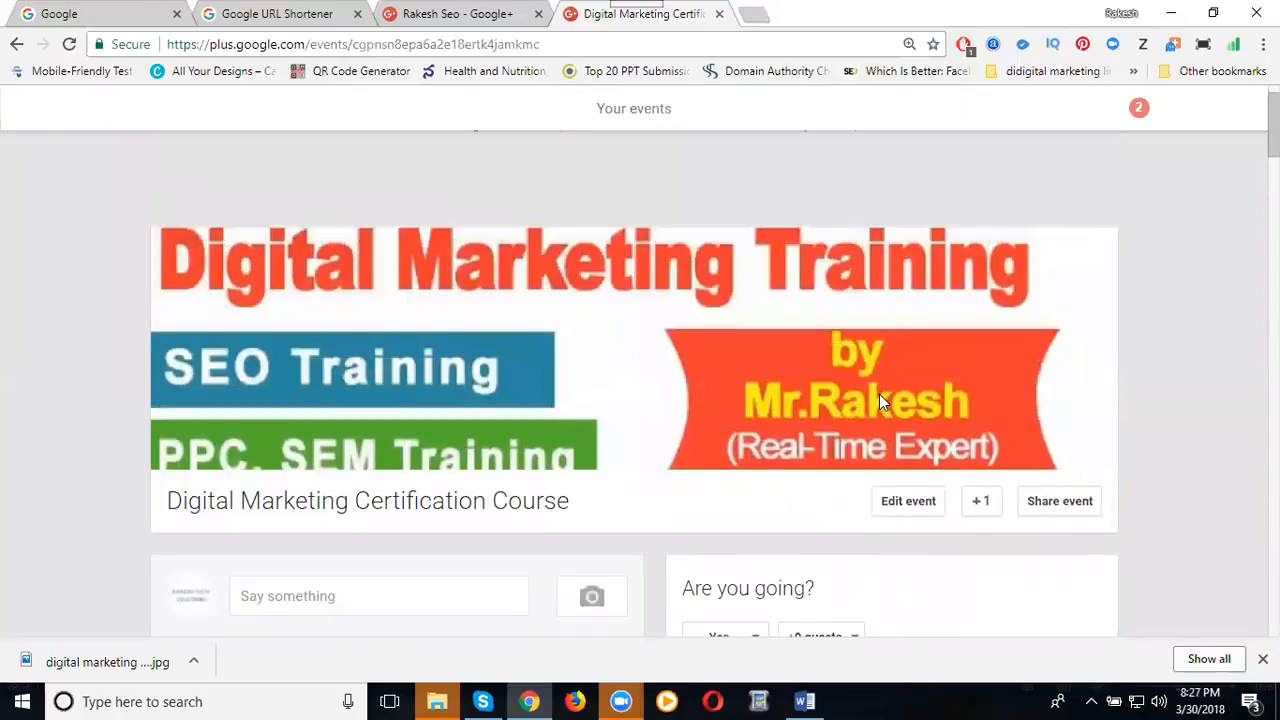
pyautogui.scroll(-2, 879, 400)
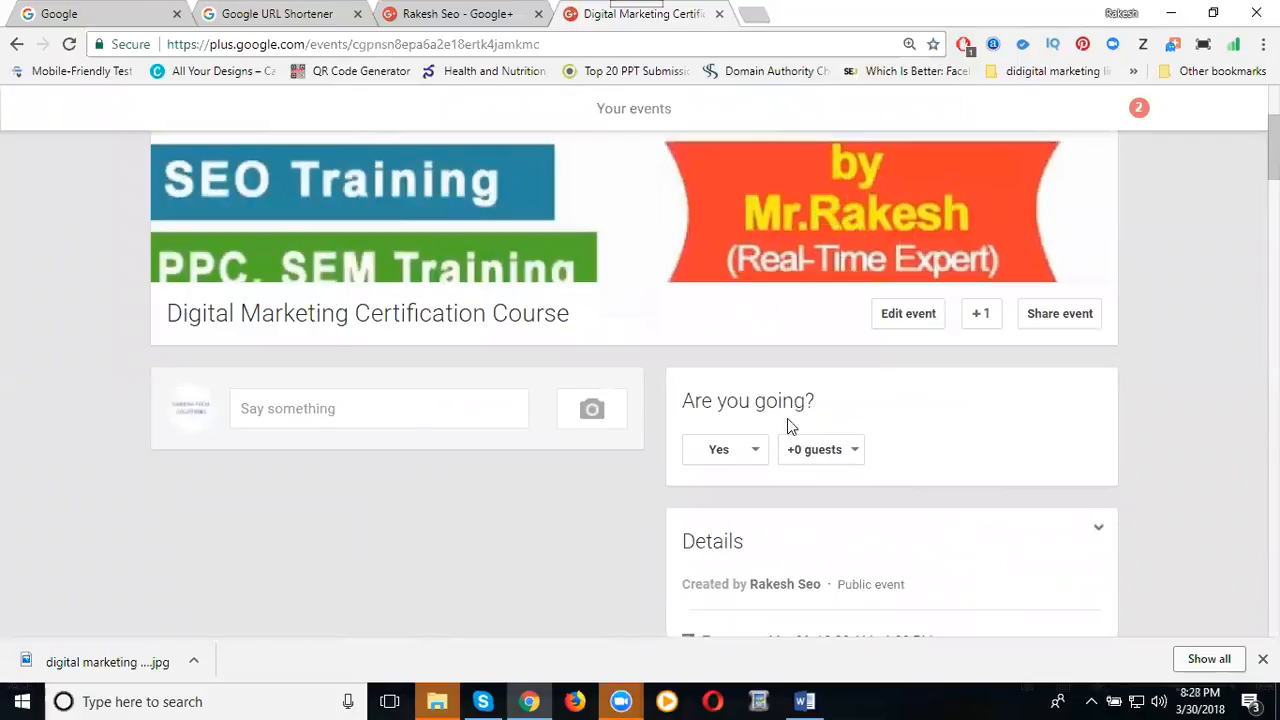
pyautogui.click(329, 420)
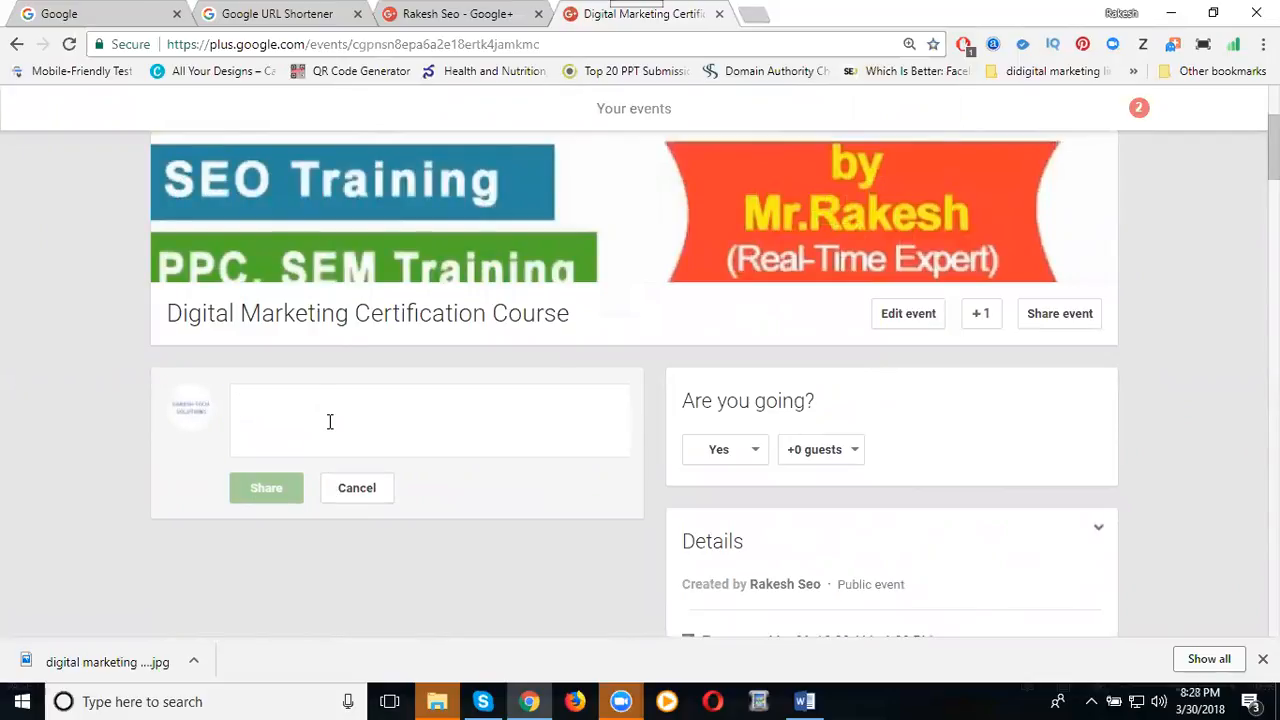
# Open YouTube in a new browser tab by entering 'you' in the address bar.
pyautogui.click(755, 13)
pyautogui.write('you')
pyautogui.press('Return')
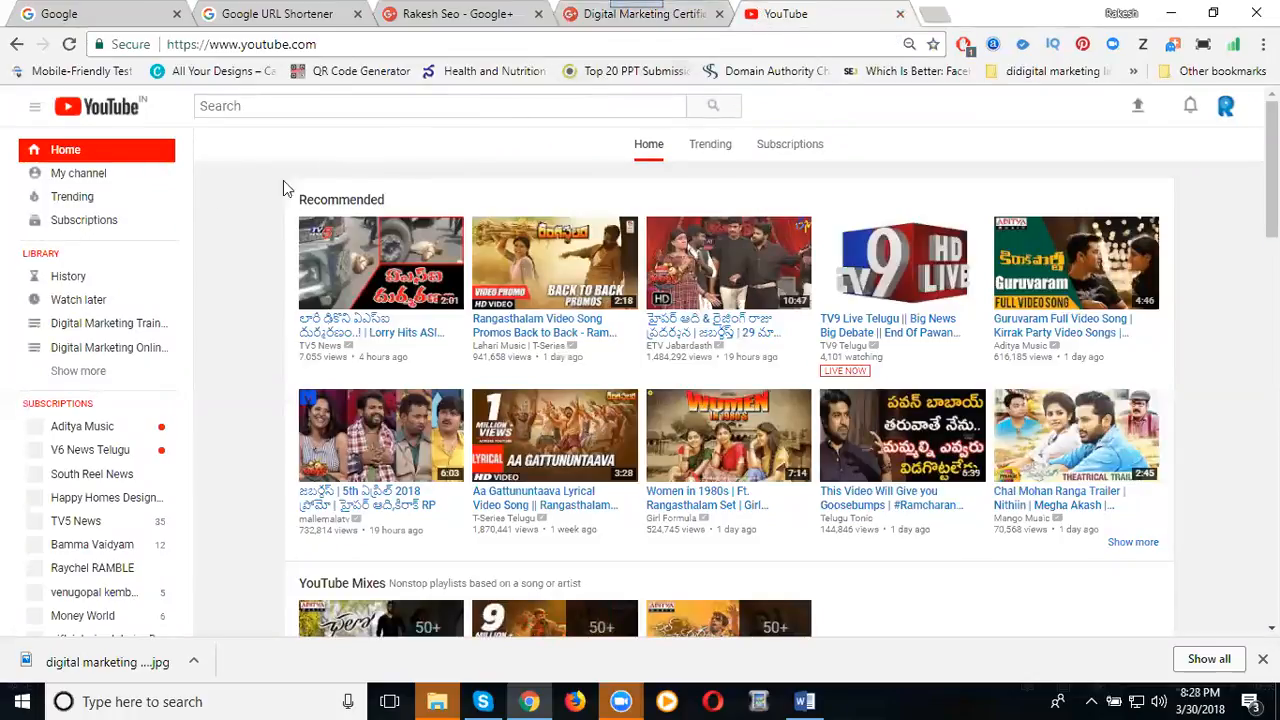
# Go to your YouTube channel, browse Videos and Home, and find the Digital Marketing Training Classes playlist.
pyautogui.click(97, 177)
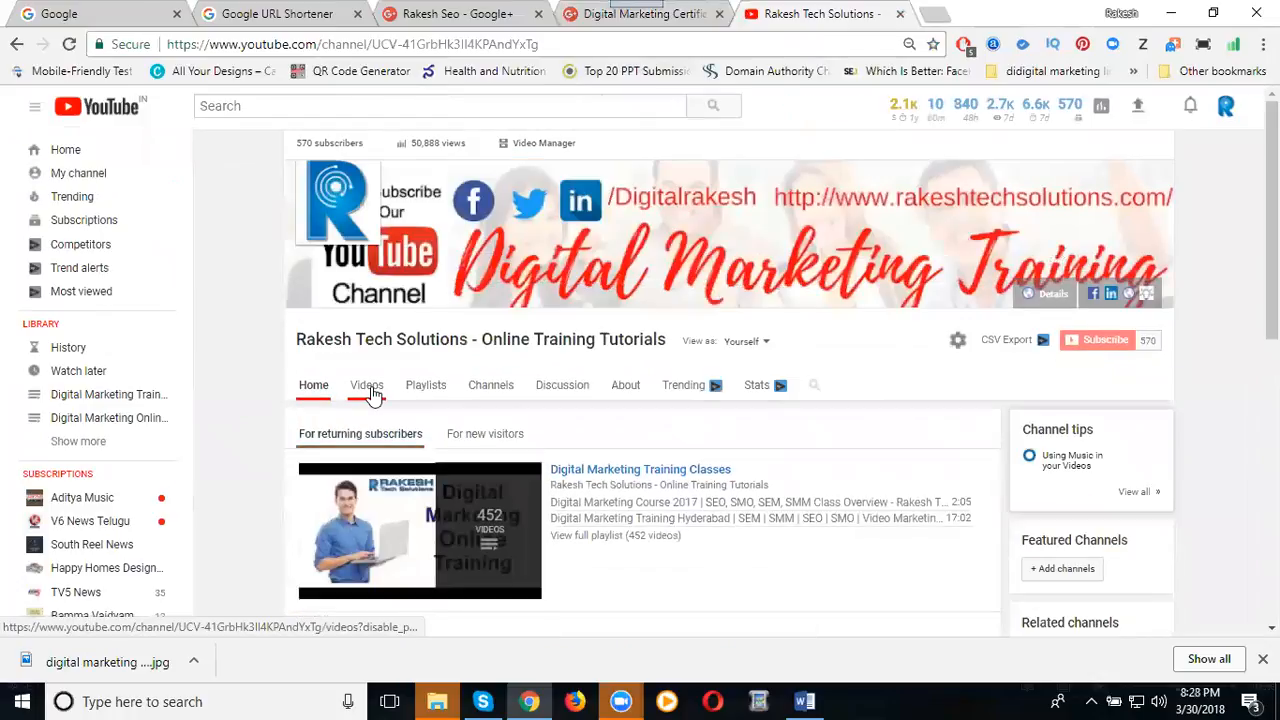
pyautogui.click(369, 391)
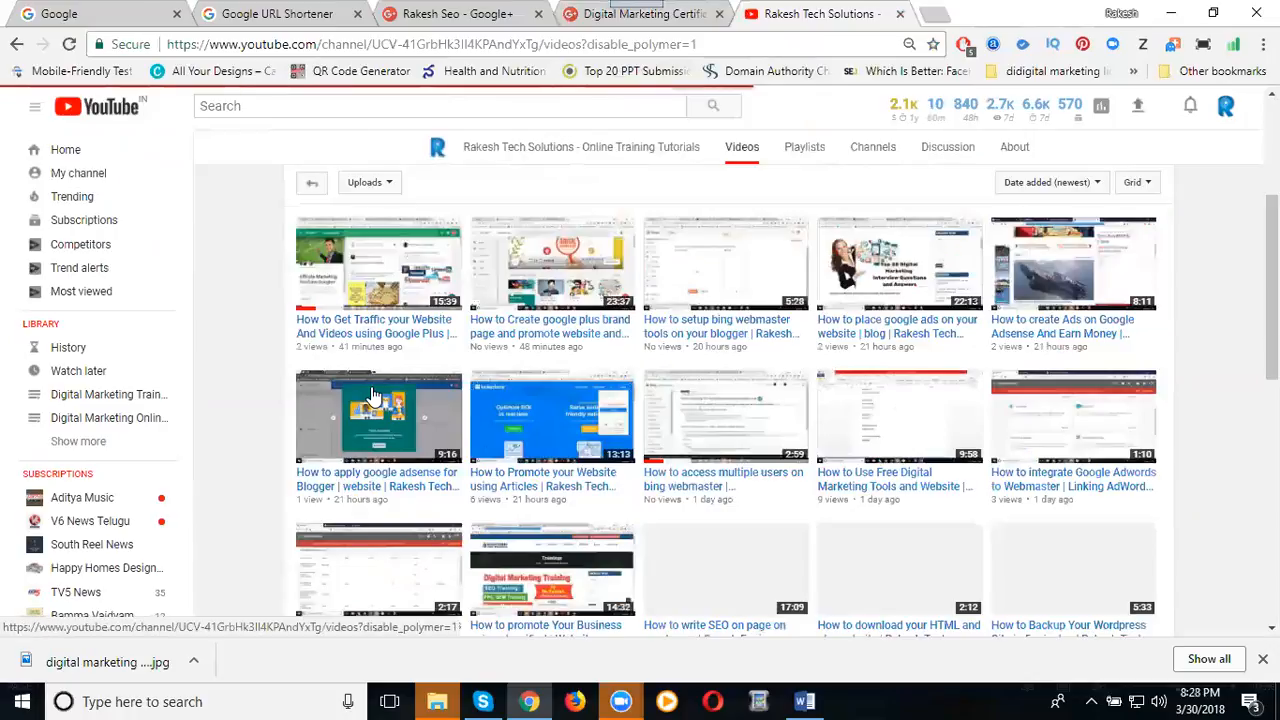
pyautogui.scroll(3, 403, 368)
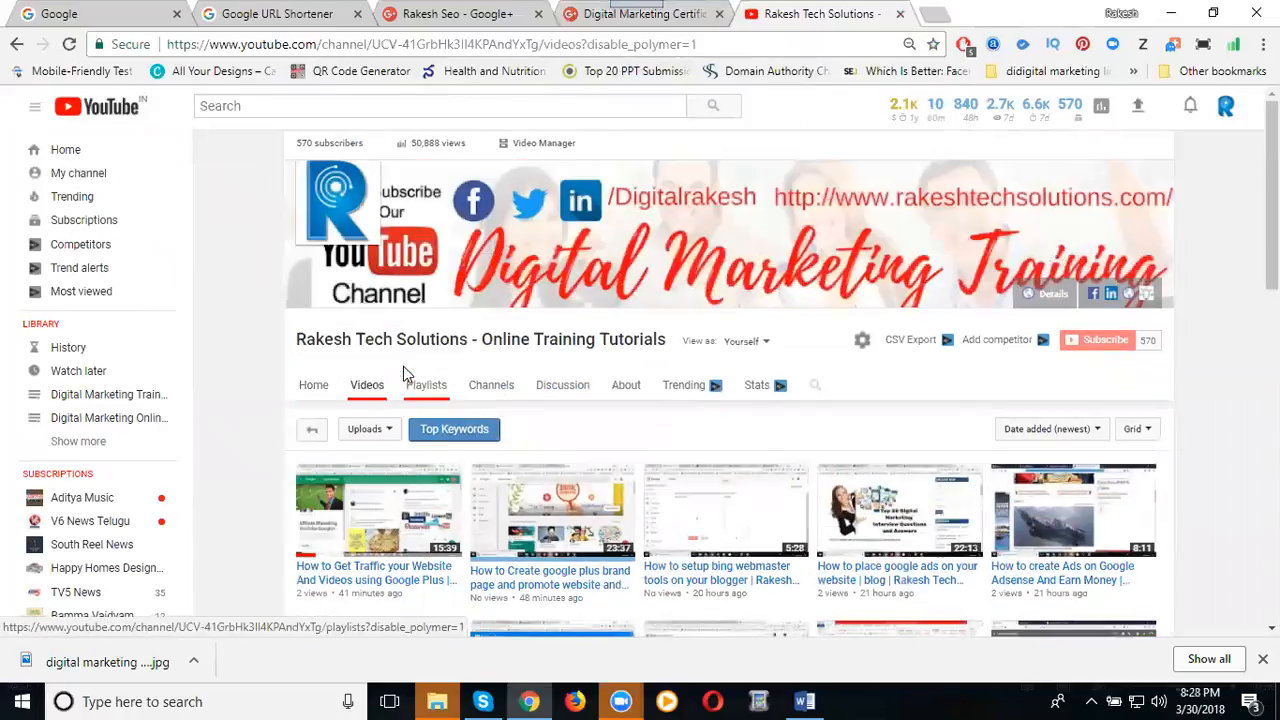
pyautogui.click(311, 388)
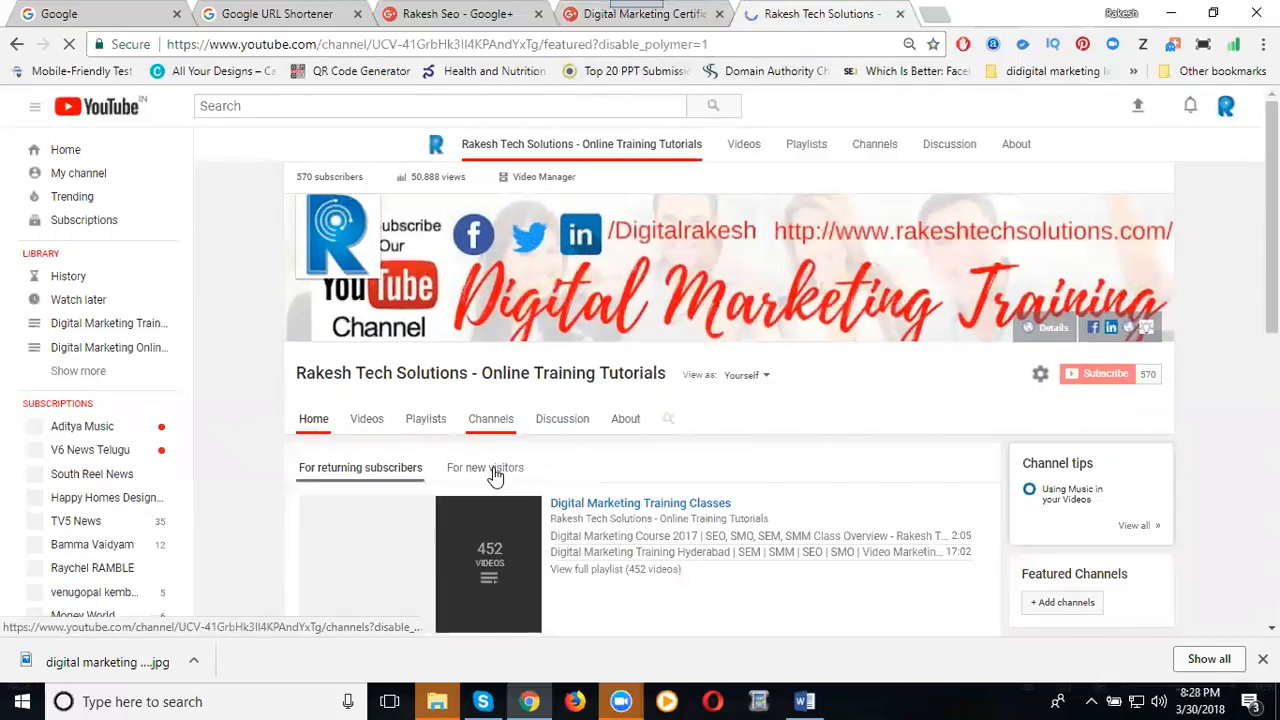
pyautogui.click(494, 475)
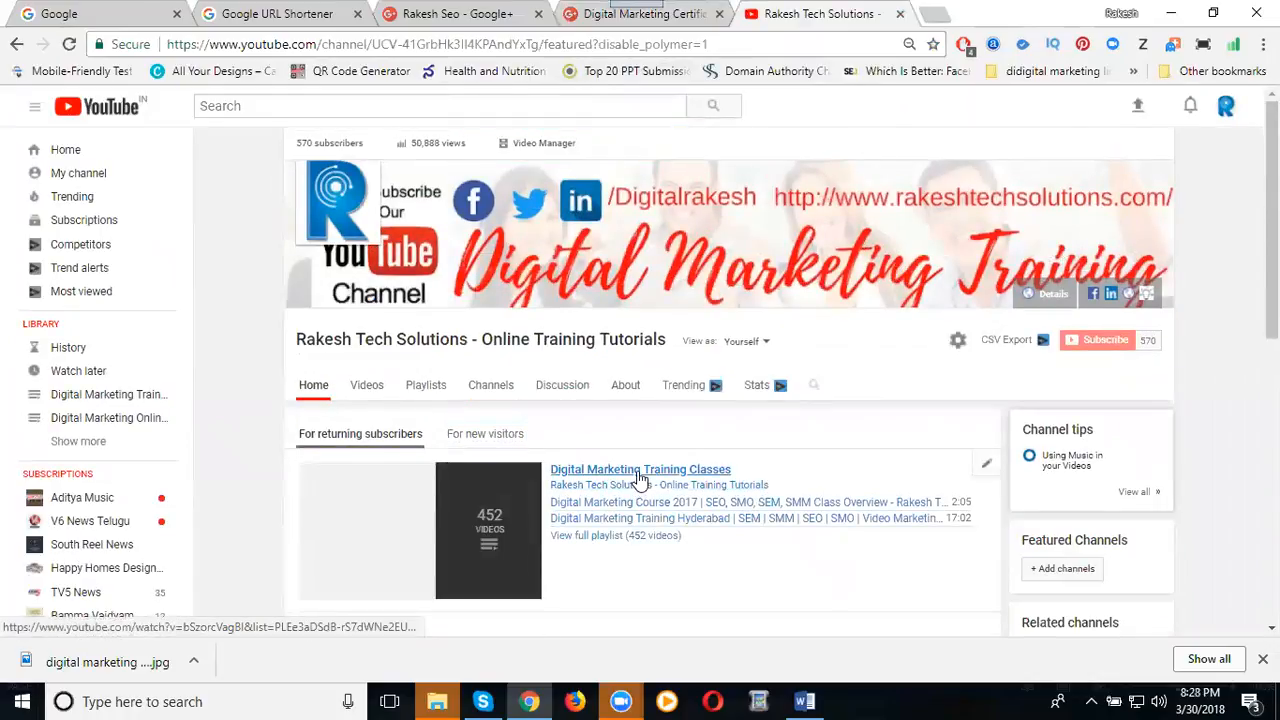
# Select the playlist page's web address, close that tab, and return to the Google+ event tab.
pyautogui.click(922, 14)
pyautogui.click(910, 14)
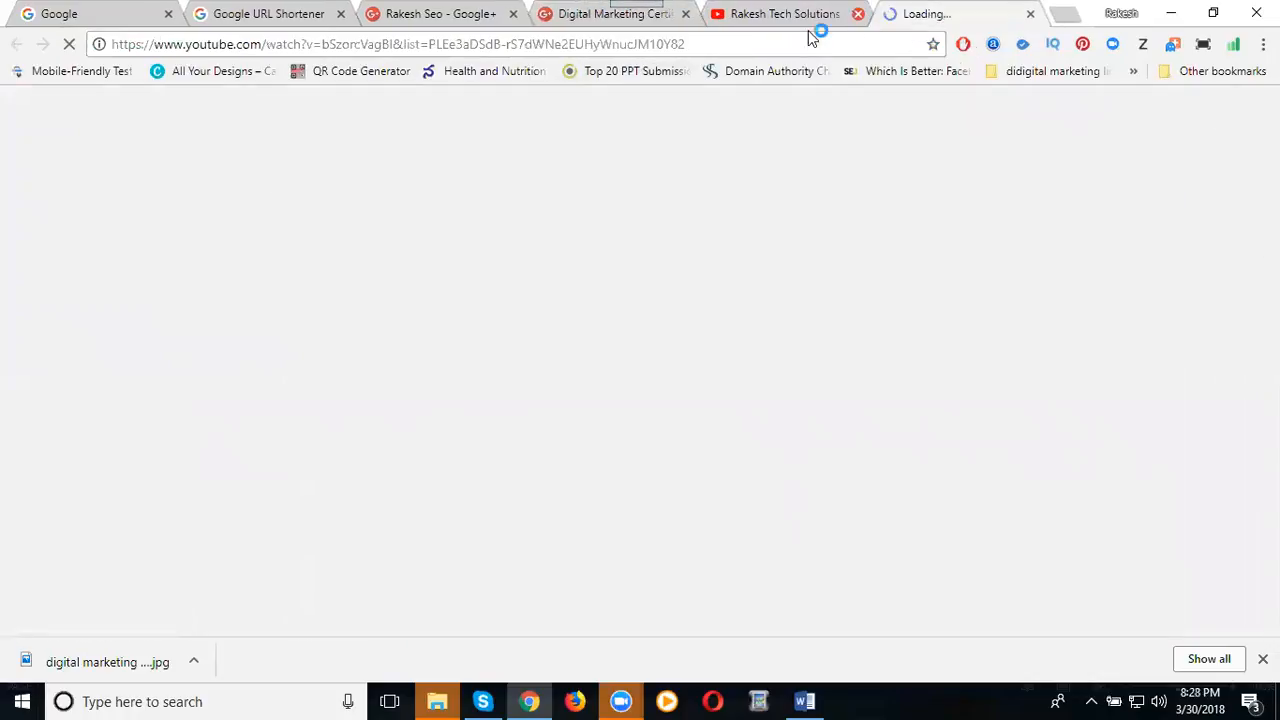
pyautogui.click(790, 42)
pyautogui.hotkey('ctrl', 'c')
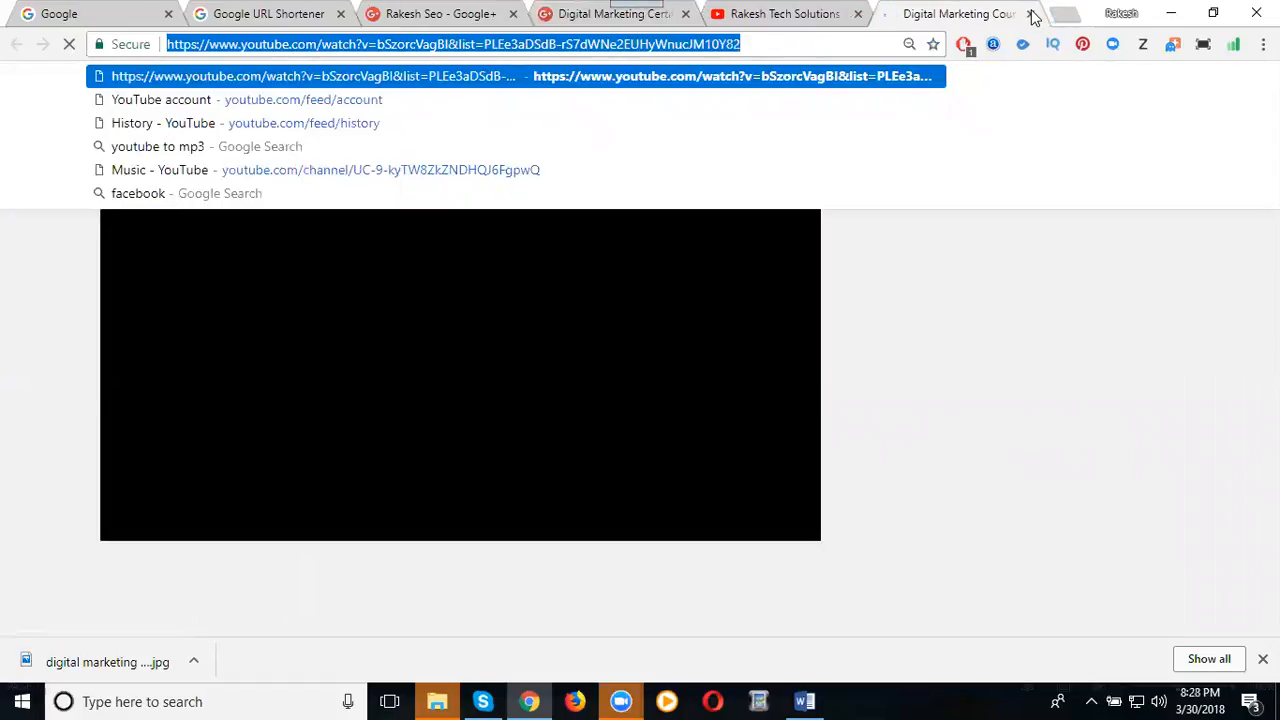
pyautogui.hotkey('ctrl', 'w')
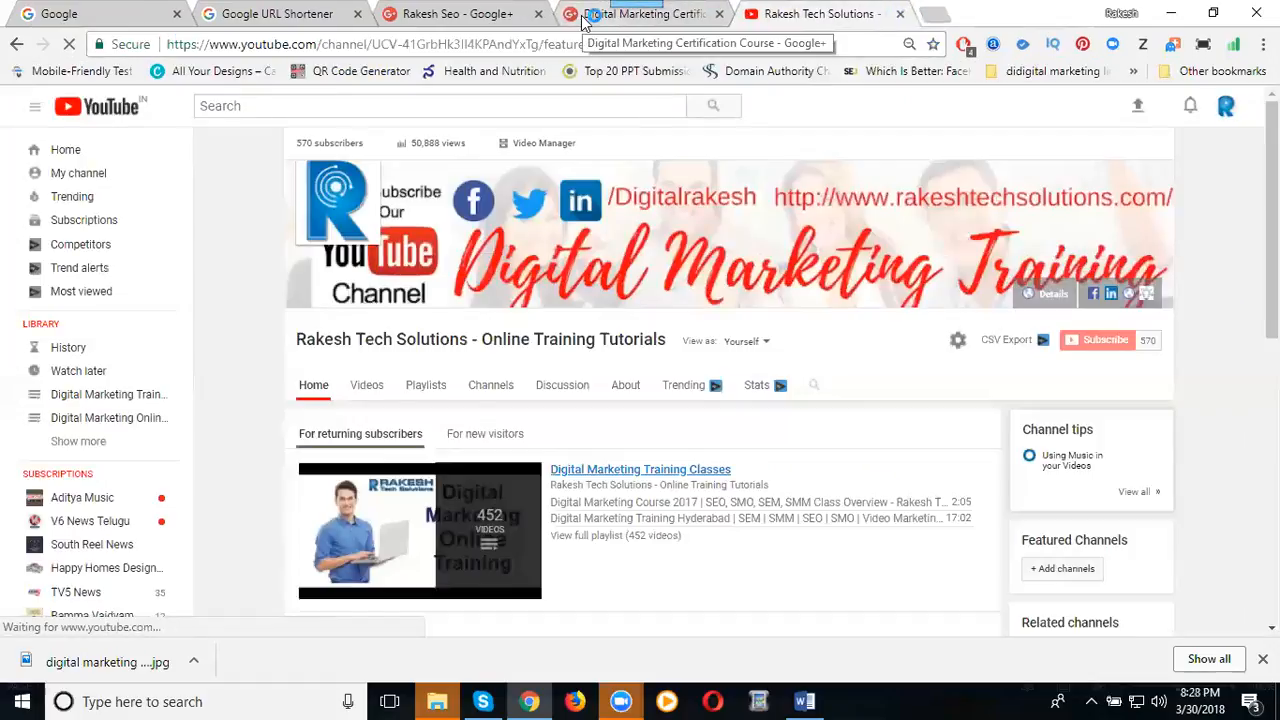
pyautogui.click(587, 18)
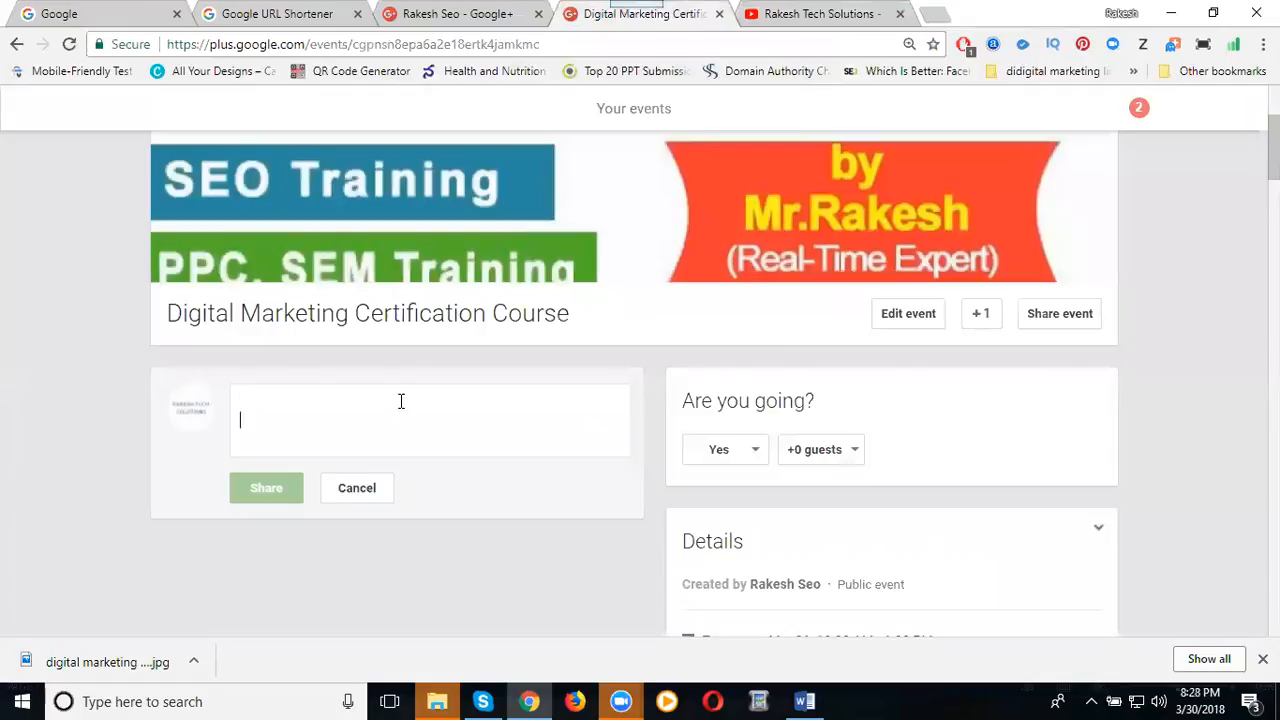
# Share an event post containing the pasted YouTube playlist link and the #demo hashtag.
pyautogui.hotkey('ctrl', 'v')
pyautogui.write('#demo')
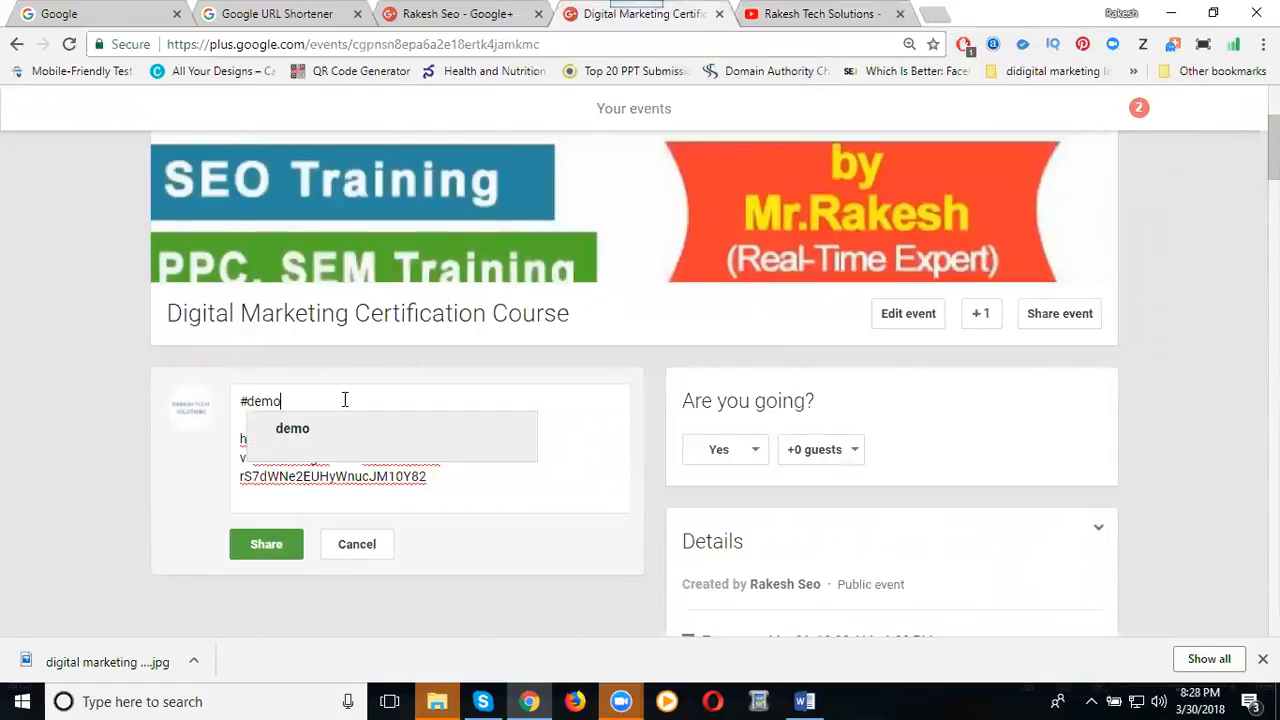
pyautogui.click(329, 433)
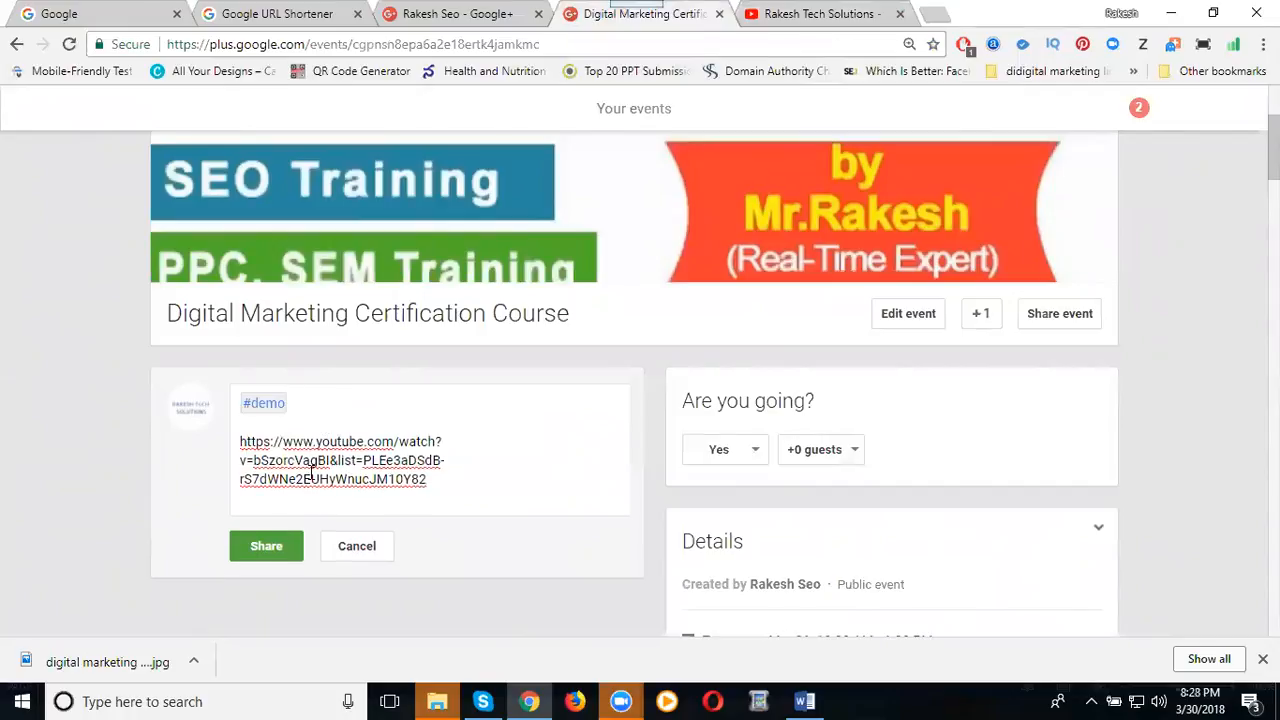
pyautogui.click(270, 549)
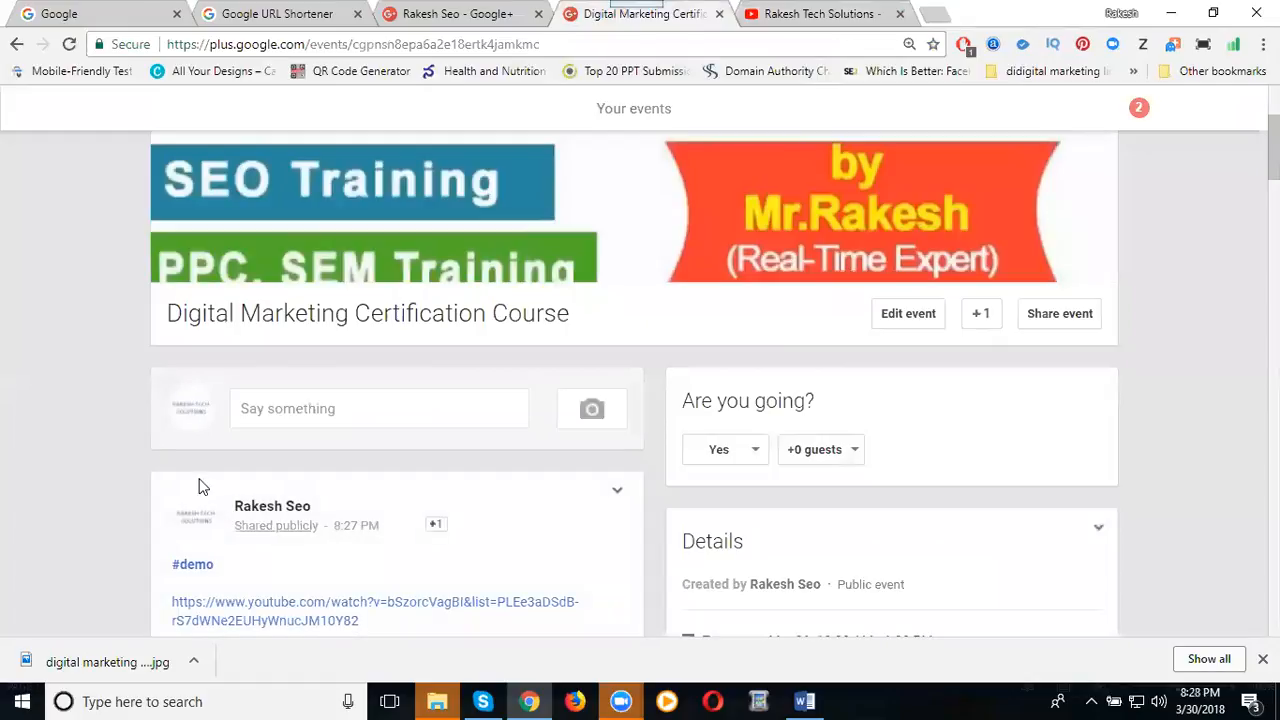
pyautogui.scroll(-2, 300, 337)
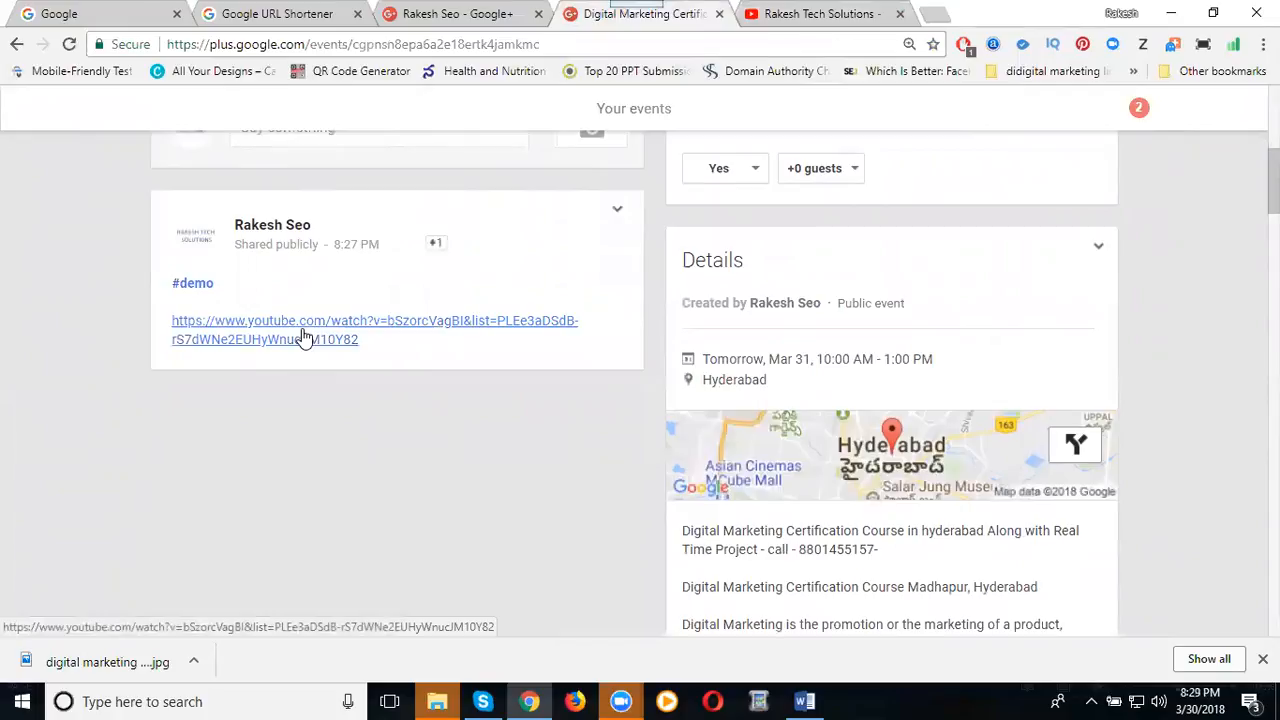
pyautogui.scroll(3, 470, 340)
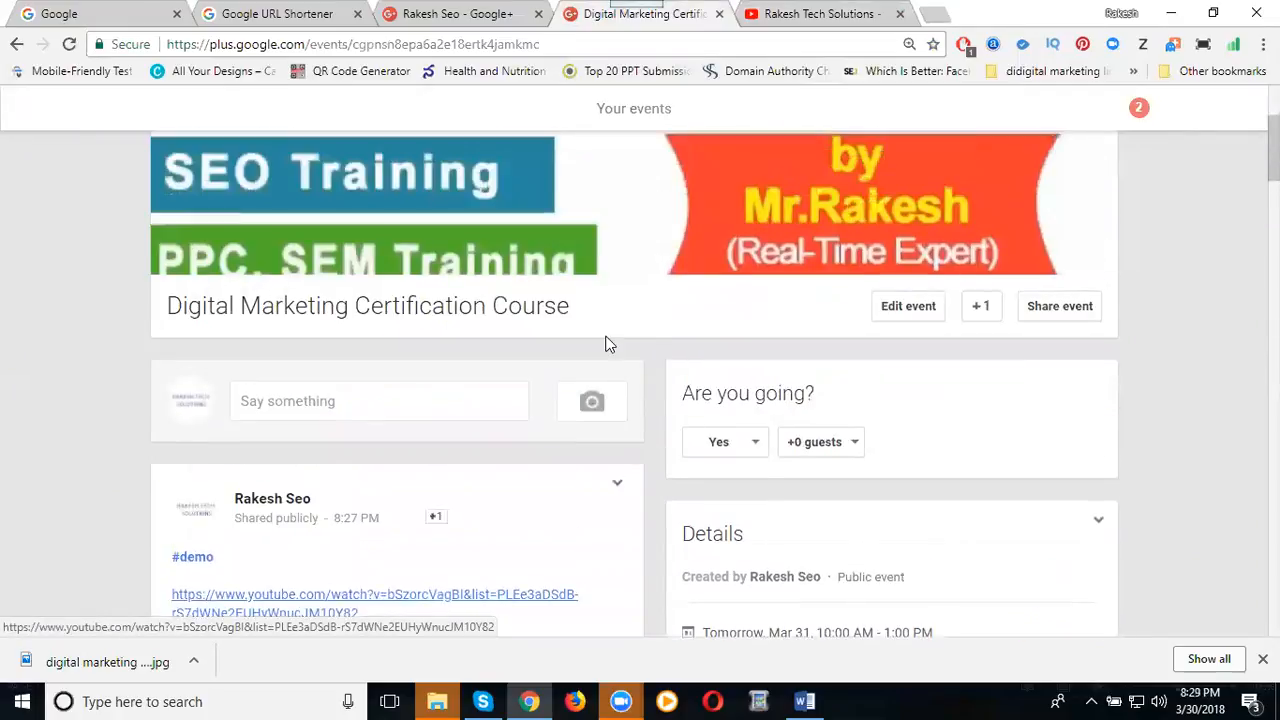
# Start sharing the event, trying the SEO and Content Marketing & Social Media communities as audiences.
pyautogui.click(1060, 316)
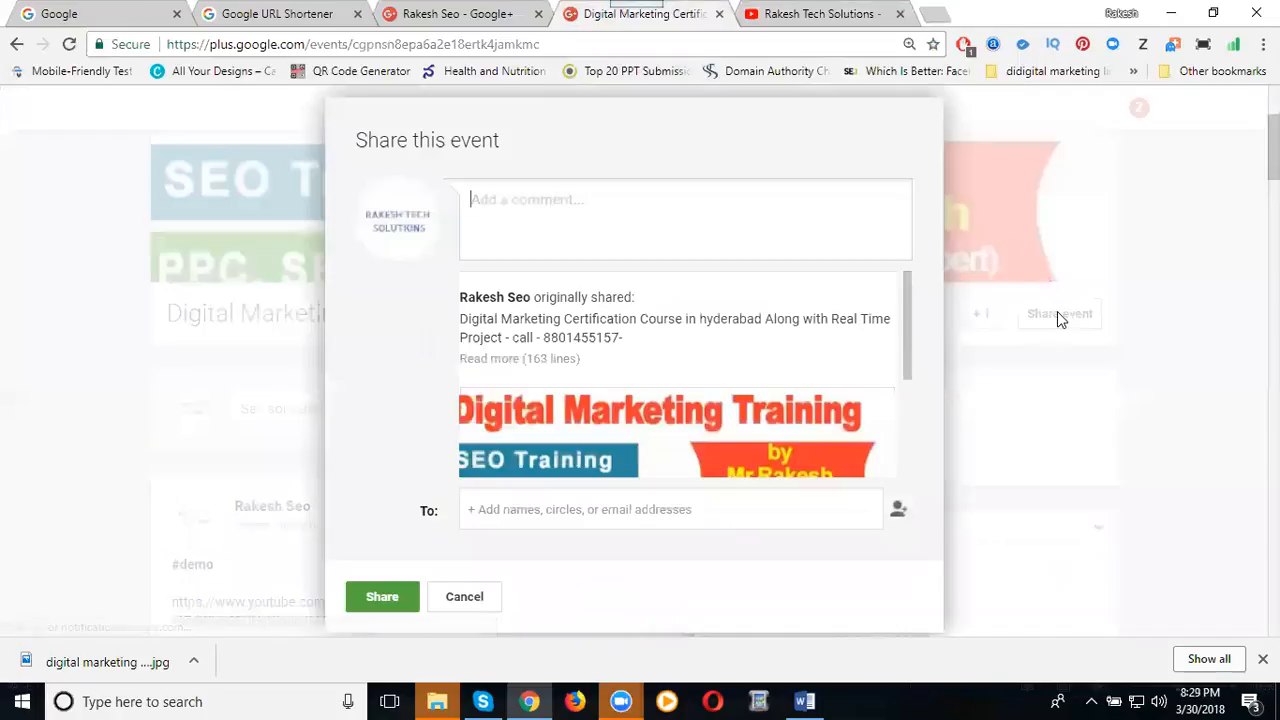
pyautogui.click(537, 509)
pyautogui.scroll(-5, 995, 410)
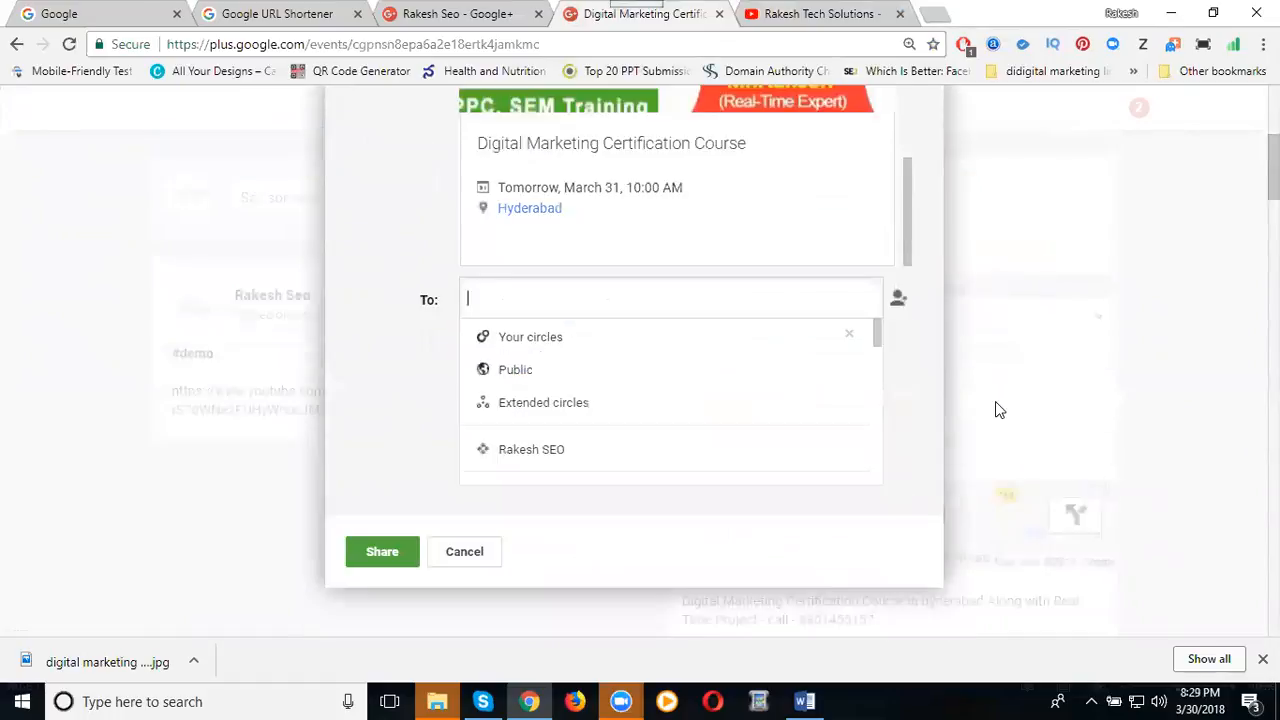
pyautogui.scroll(-3, 567, 272)
pyautogui.scroll(-2, 563, 265)
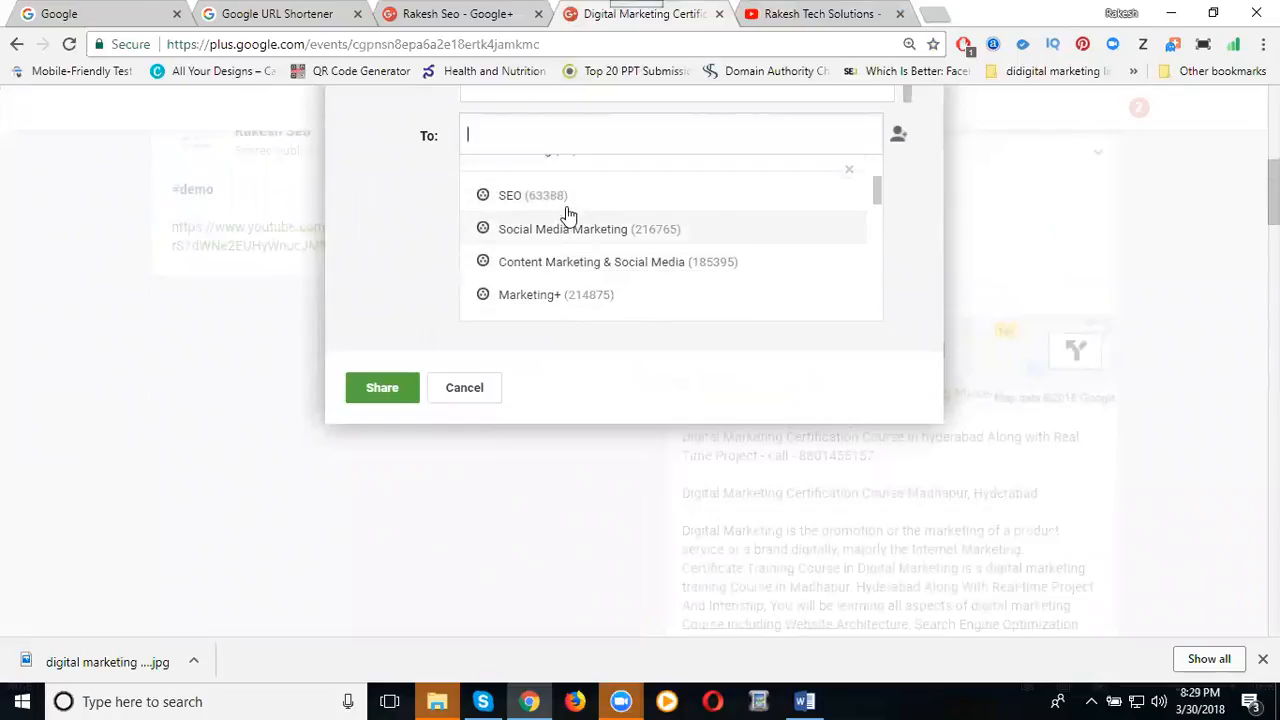
pyautogui.click(560, 232)
pyautogui.click(560, 260)
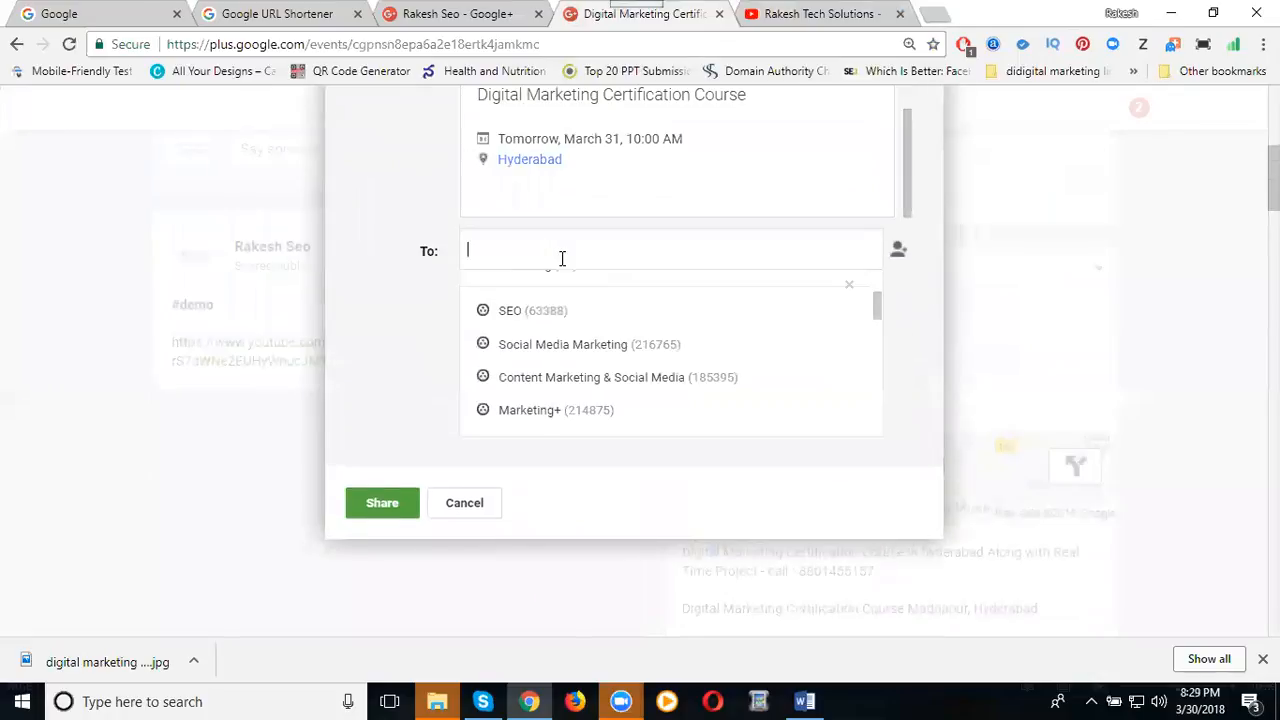
pyautogui.scroll(1, 546, 317)
pyautogui.click(547, 340)
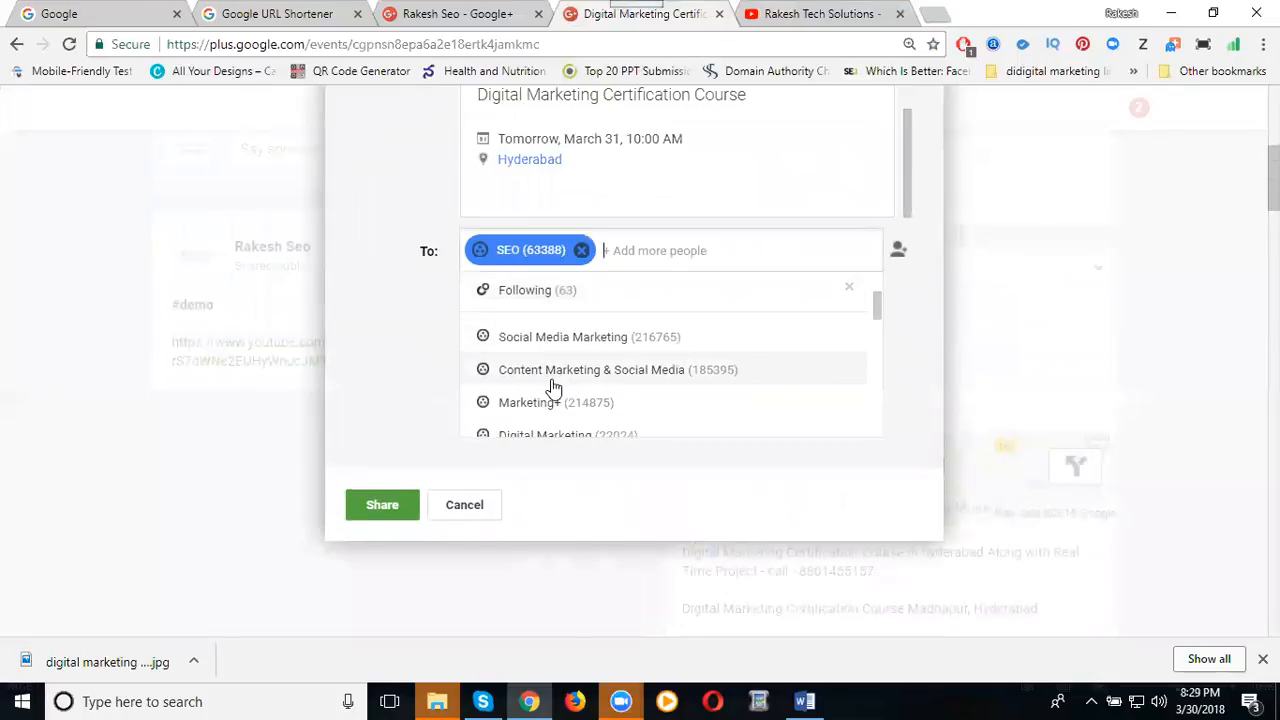
pyautogui.click(551, 373)
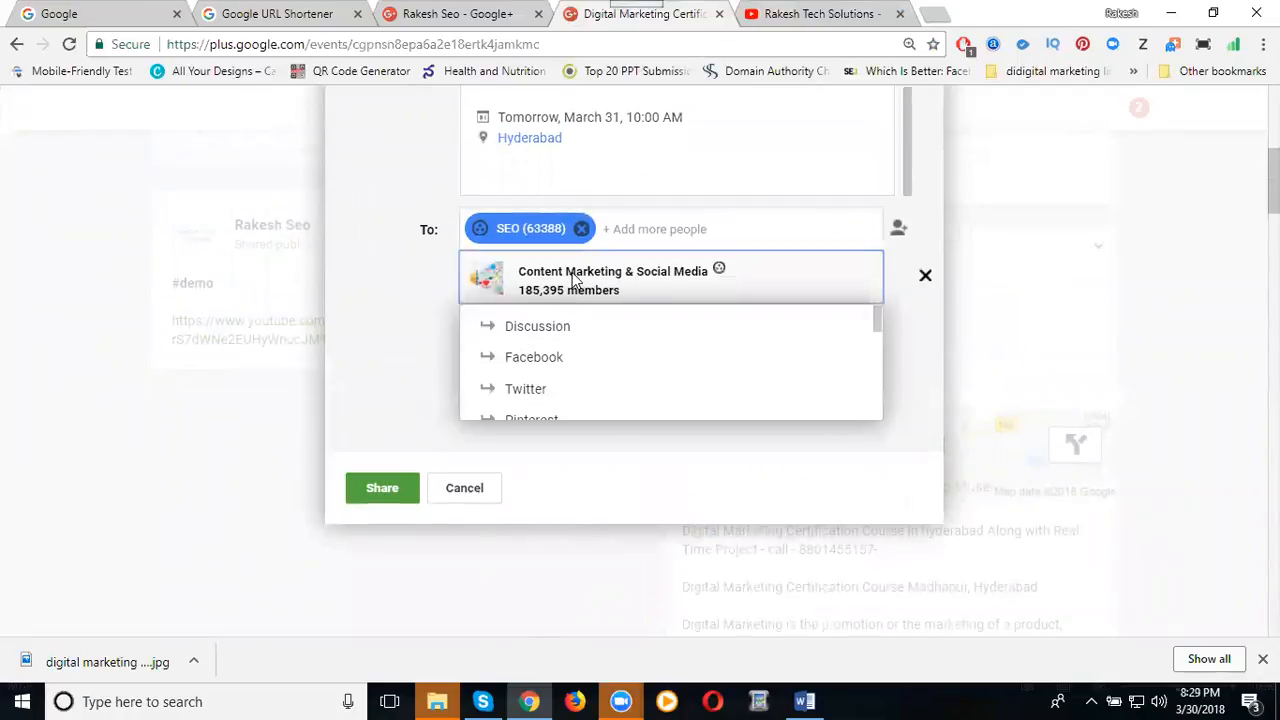
# Drop those choices, pick Social Media Marketing (216,765) under Discussion, and share the event.
pyautogui.click(581, 229)
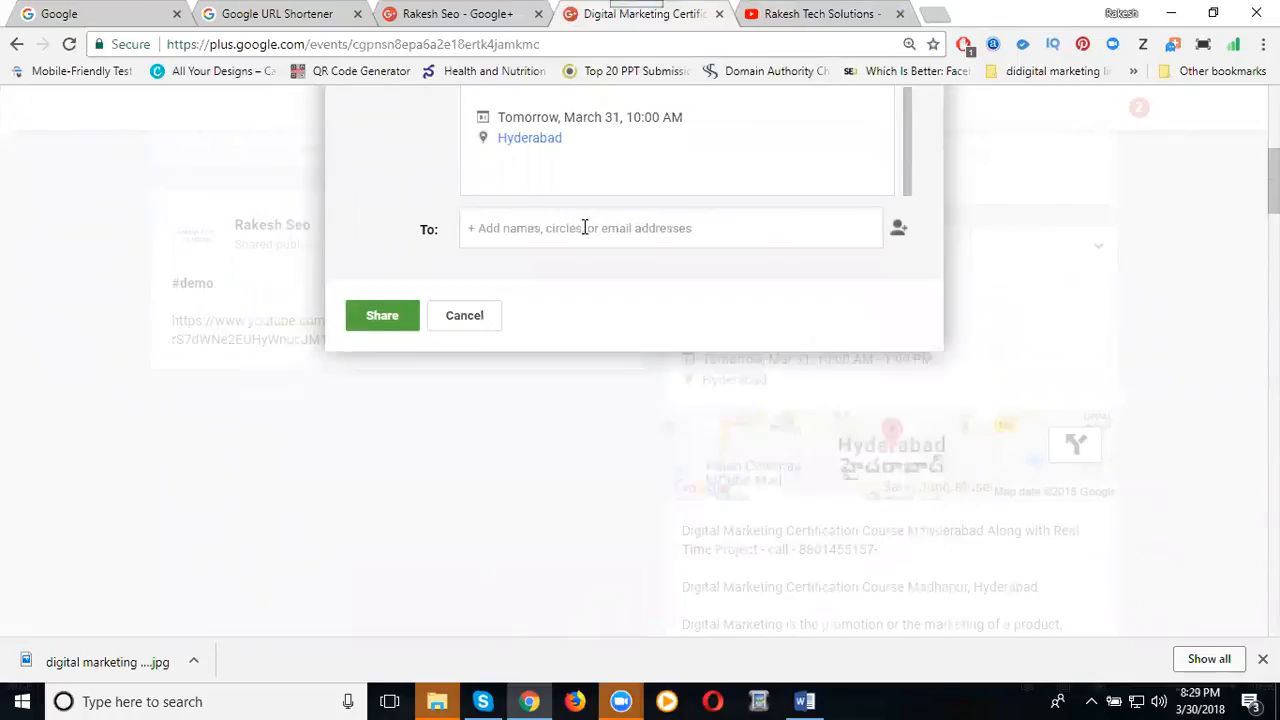
pyautogui.click(597, 231)
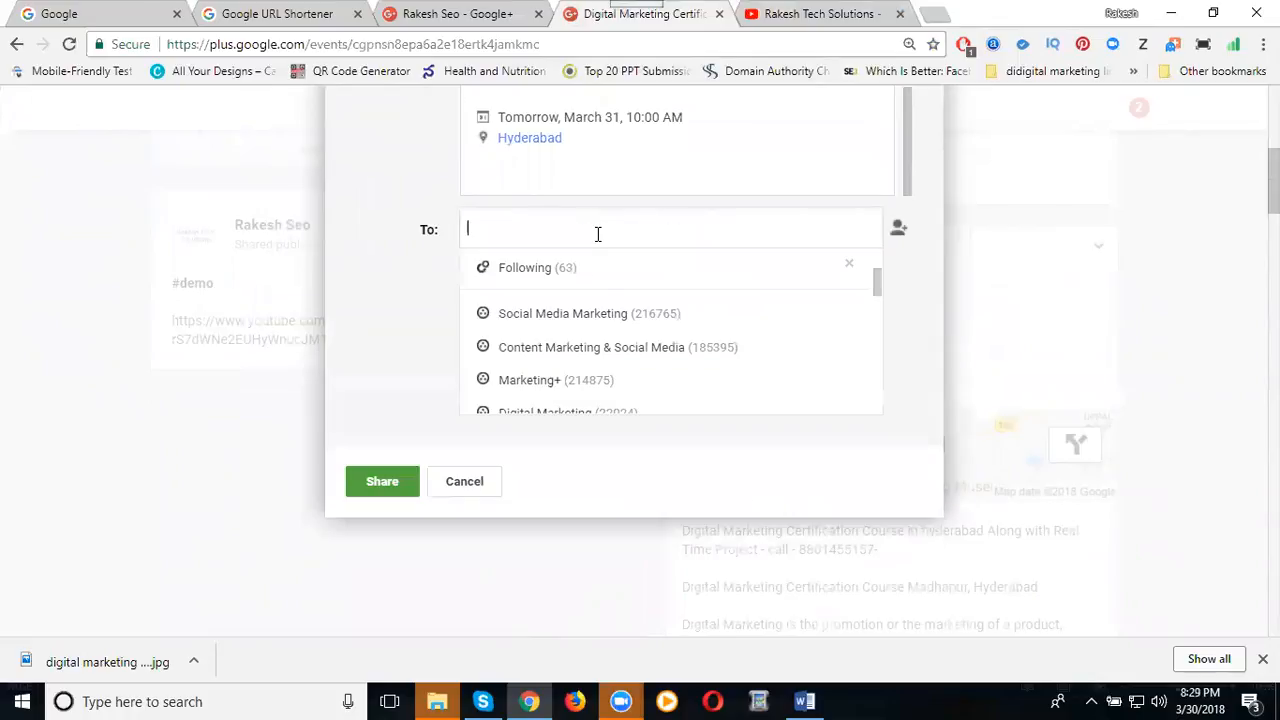
pyautogui.click(594, 346)
pyautogui.click(381, 340)
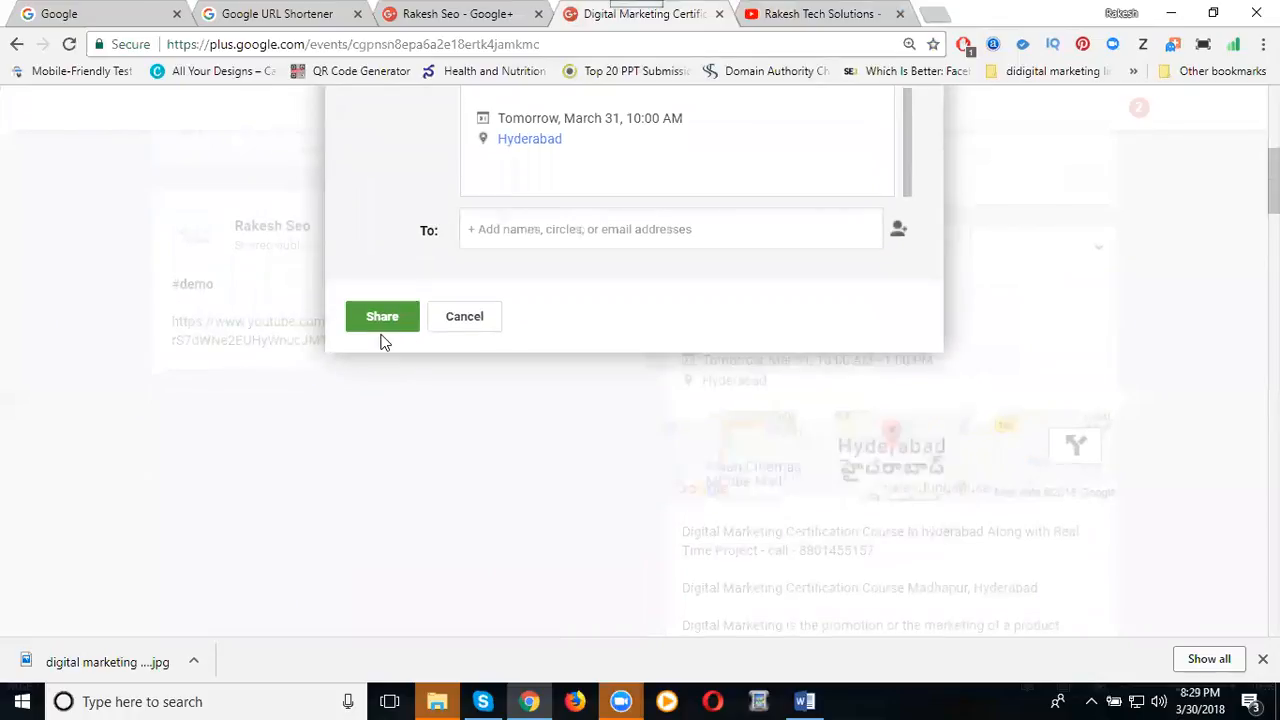
pyautogui.click(610, 229)
pyautogui.click(594, 346)
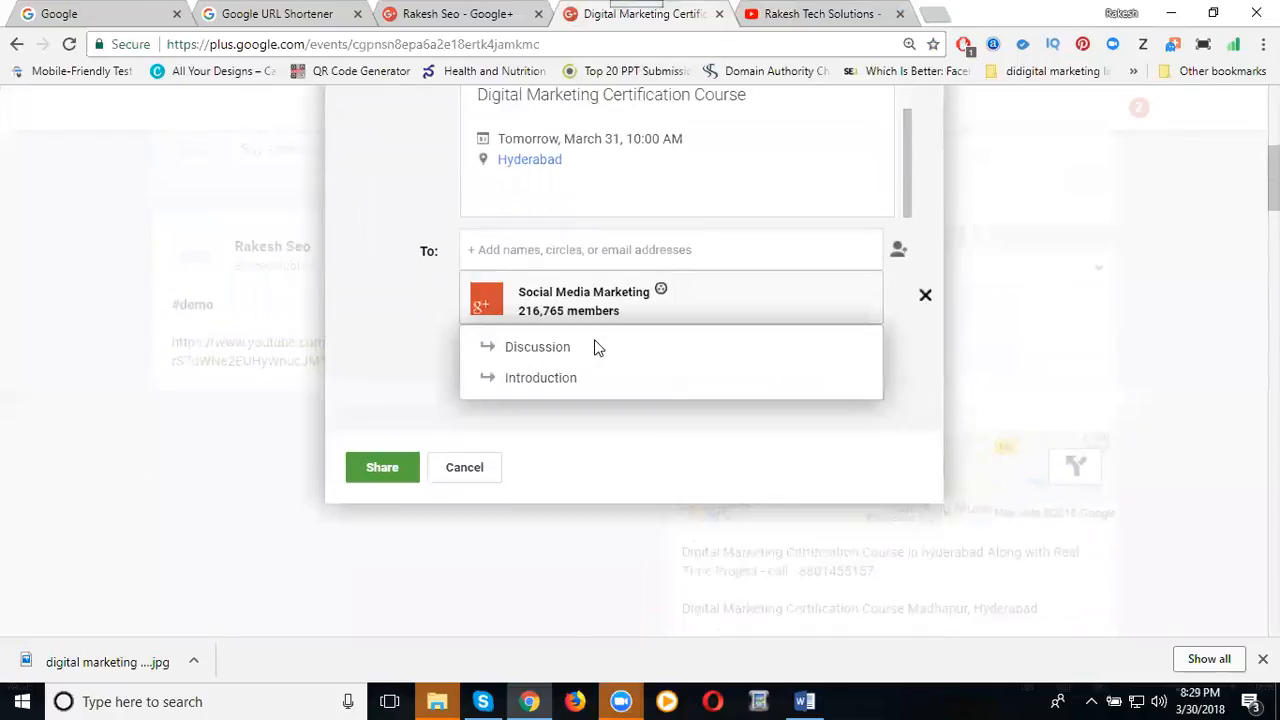
pyautogui.click(523, 347)
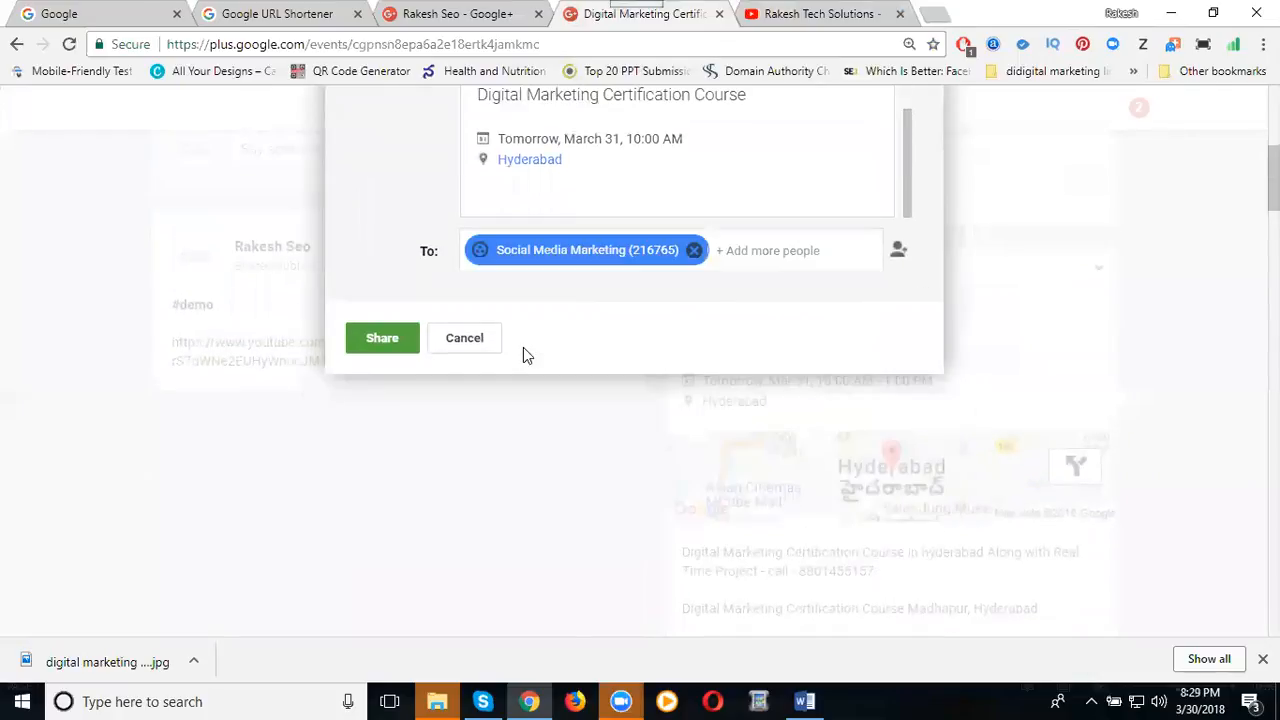
pyautogui.click(389, 339)
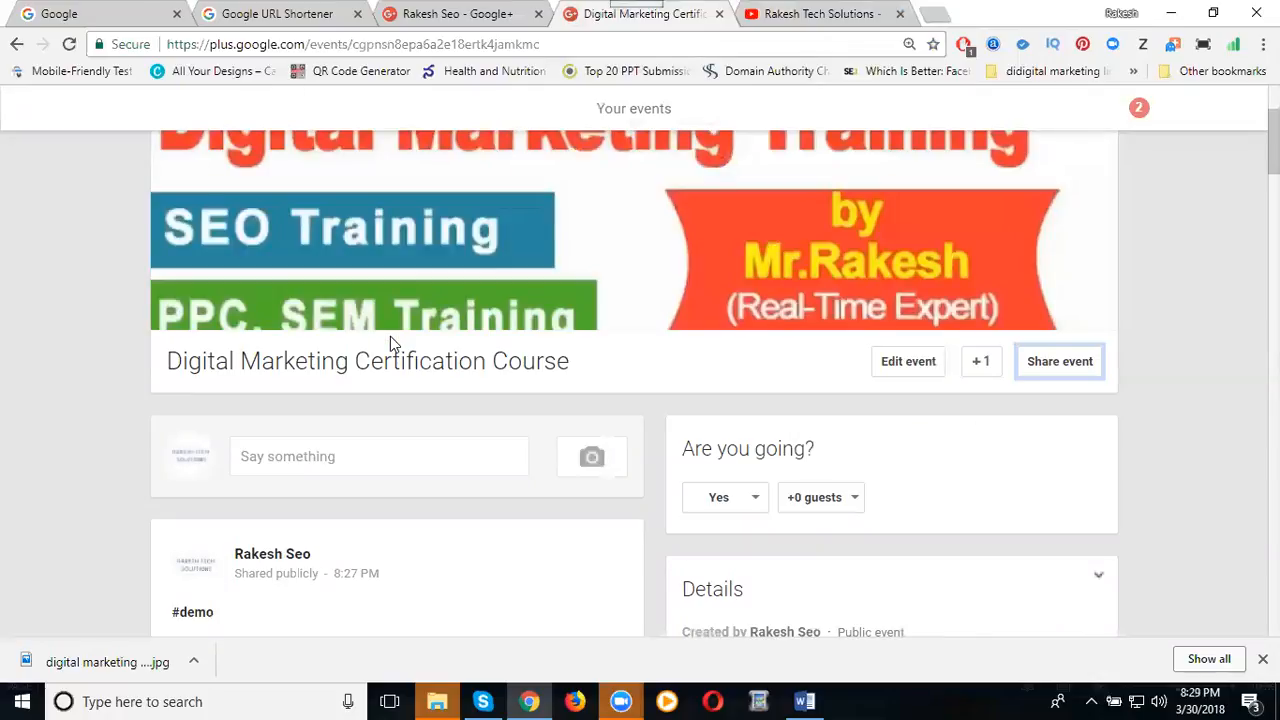
# Start a new share of the event addressed to the Digital Marketing community's Discussion category.
pyautogui.click(1057, 367)
pyautogui.scroll(-1, 651, 434)
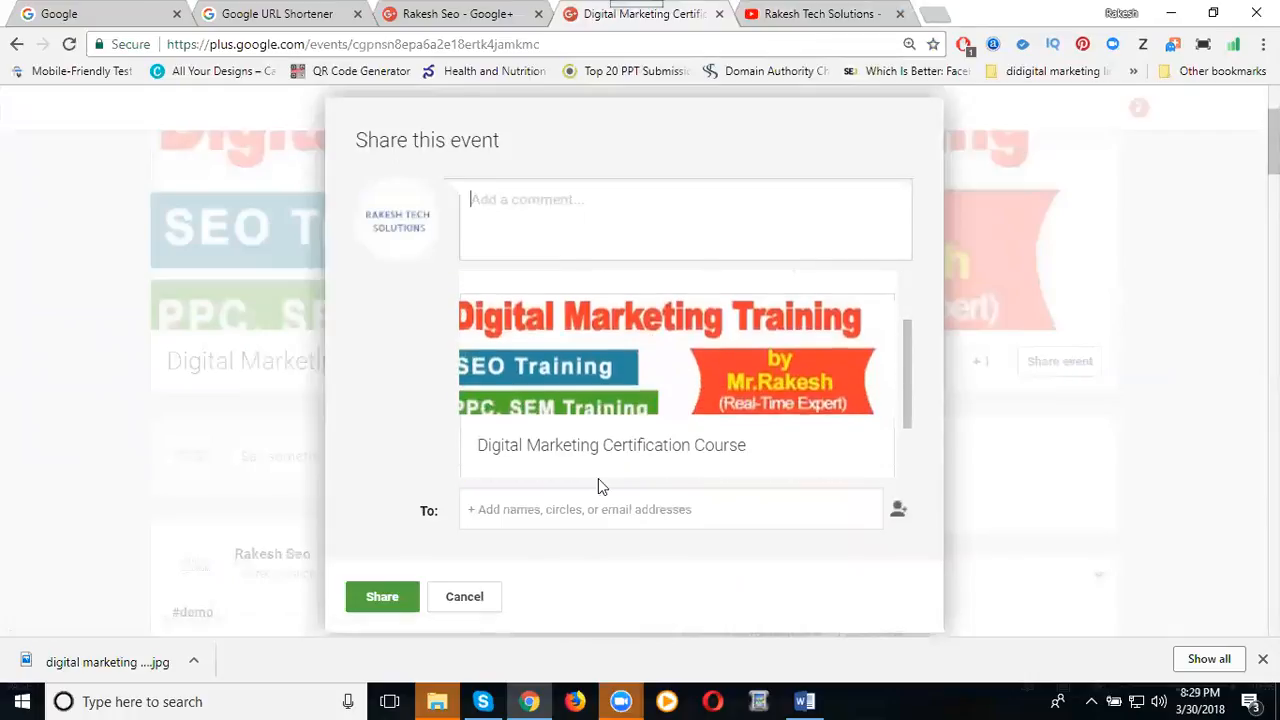
pyautogui.click(594, 508)
pyautogui.scroll(-5, 443, 432)
pyautogui.scroll(-2, 537, 283)
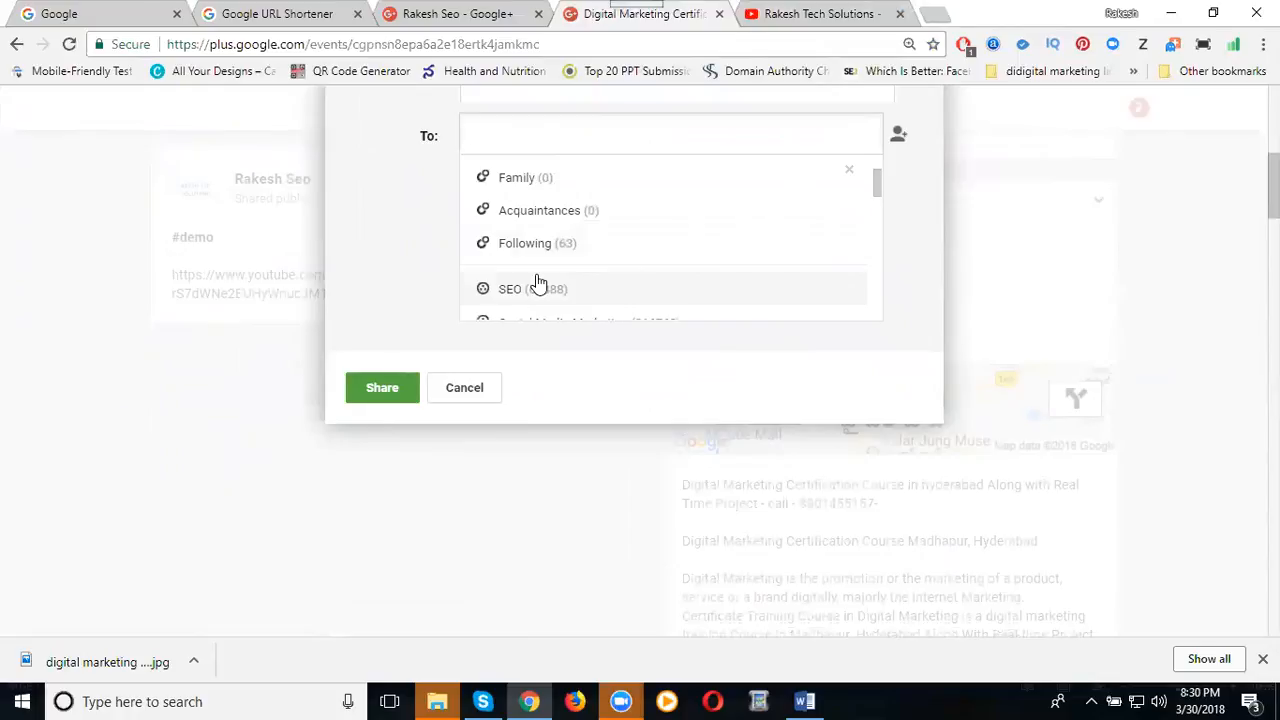
pyautogui.scroll(-3, 531, 250)
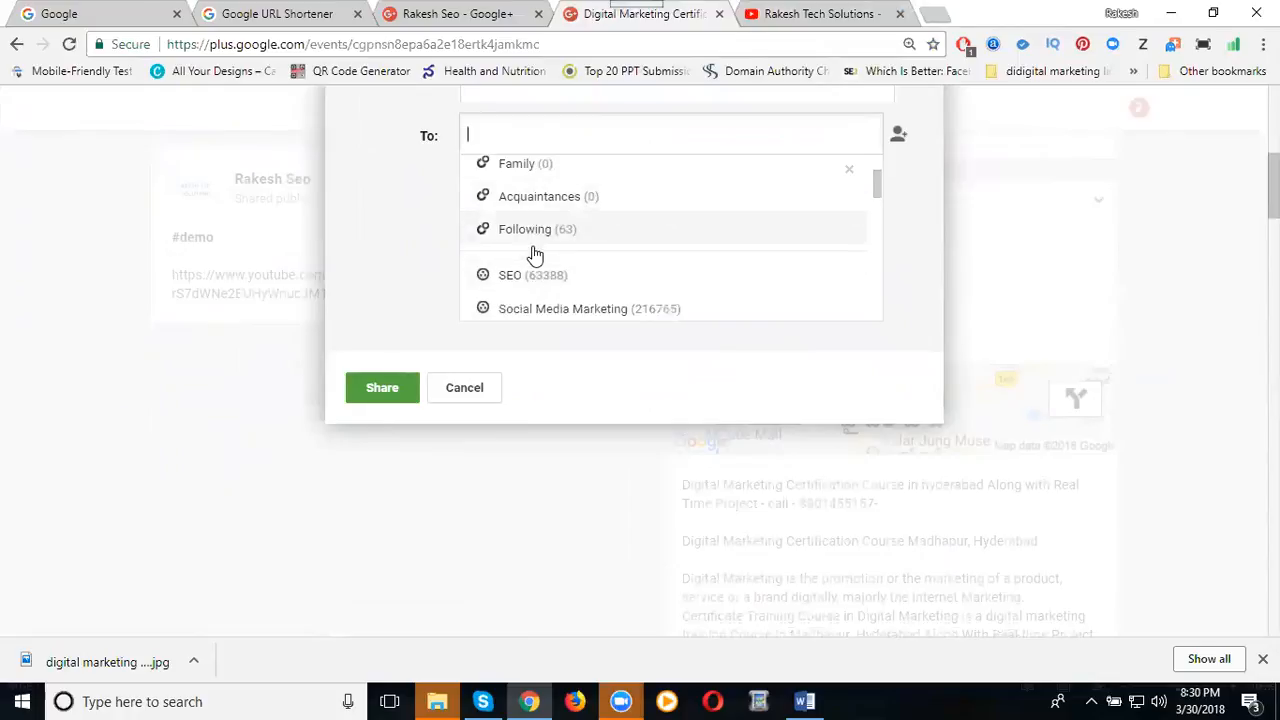
pyautogui.click(531, 236)
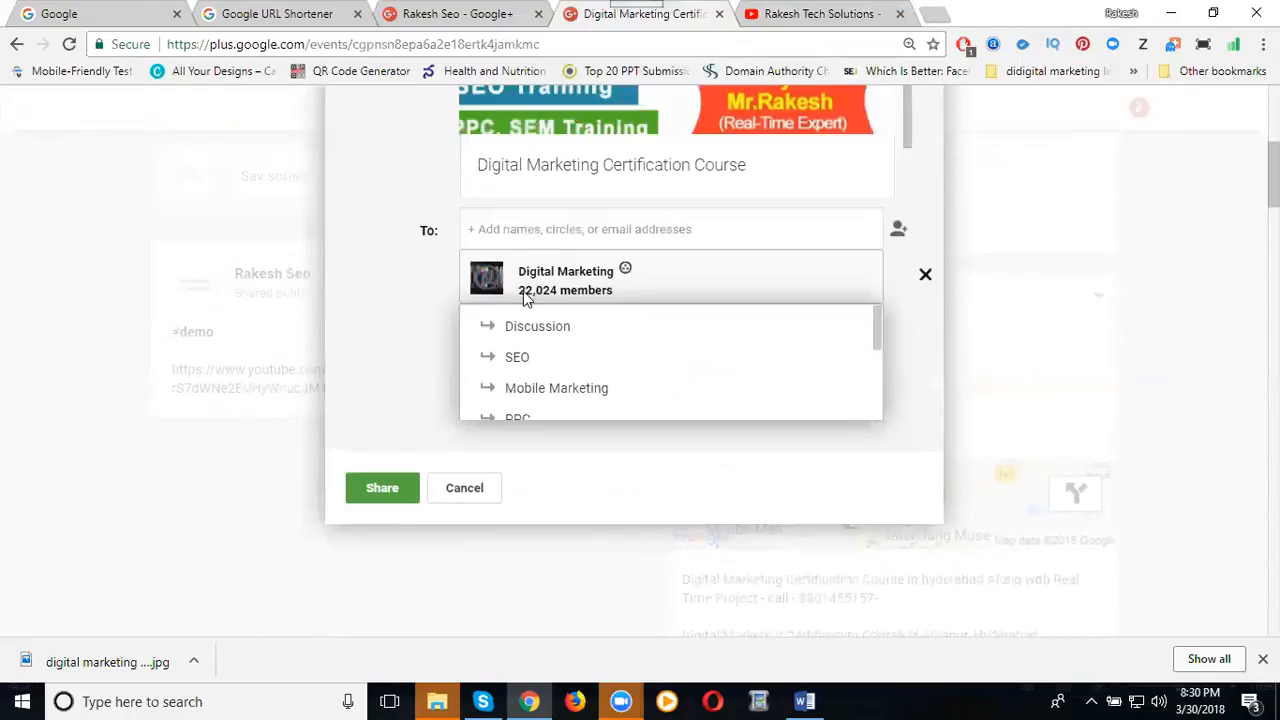
pyautogui.click(528, 327)
# Replace Digital Marketing with Social Media Marketing (27,914) and share the event.
pyautogui.click(700, 216)
pyautogui.scroll(-2, 568, 336)
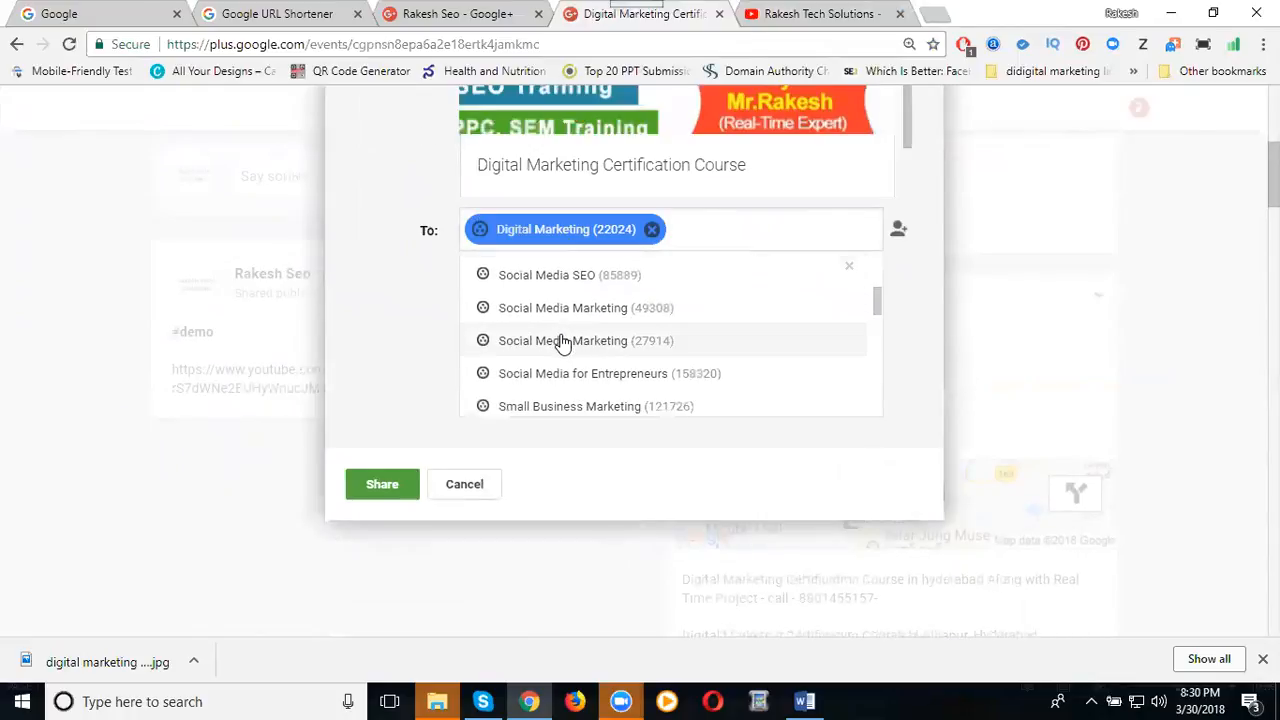
pyautogui.click(565, 337)
pyautogui.click(563, 343)
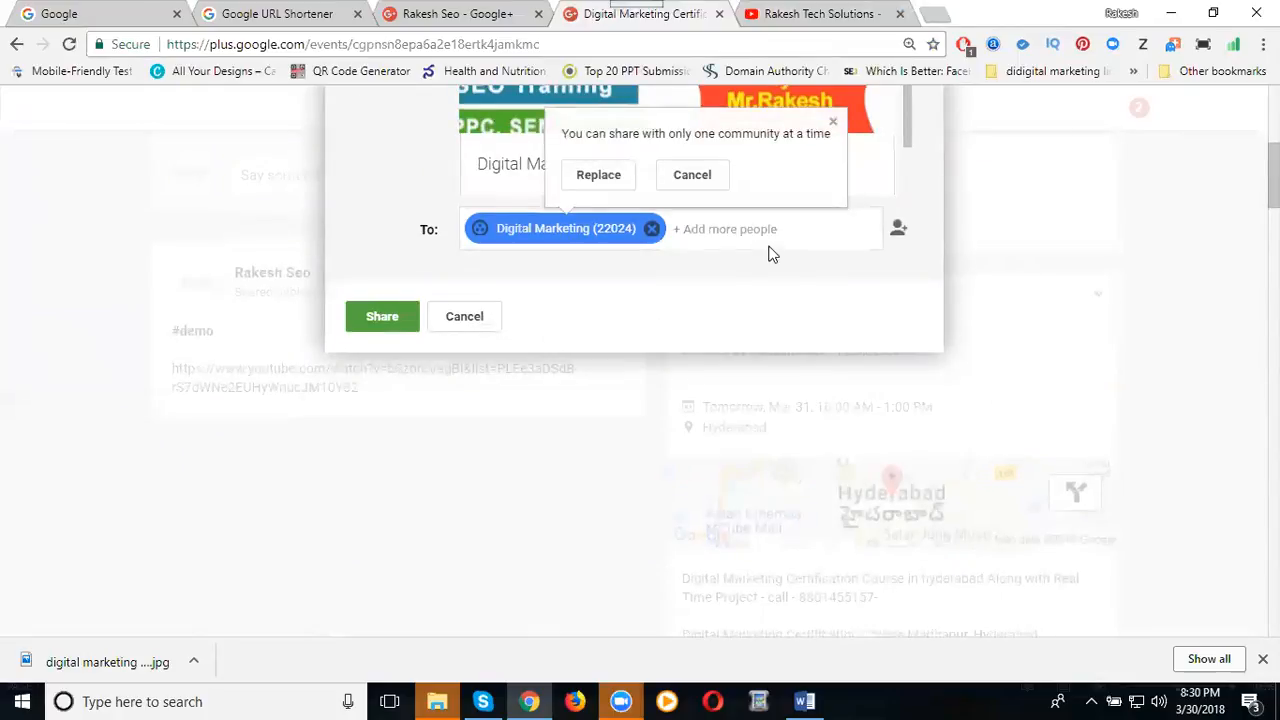
pyautogui.click(609, 180)
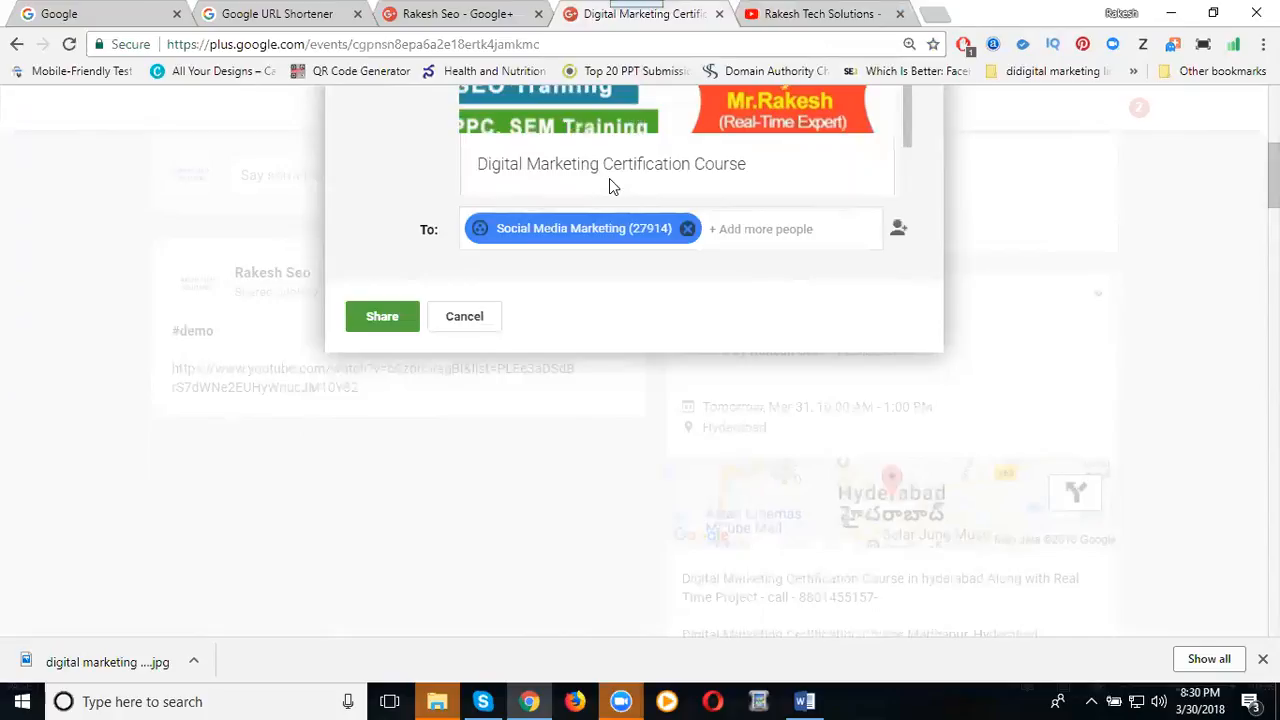
pyautogui.click(396, 319)
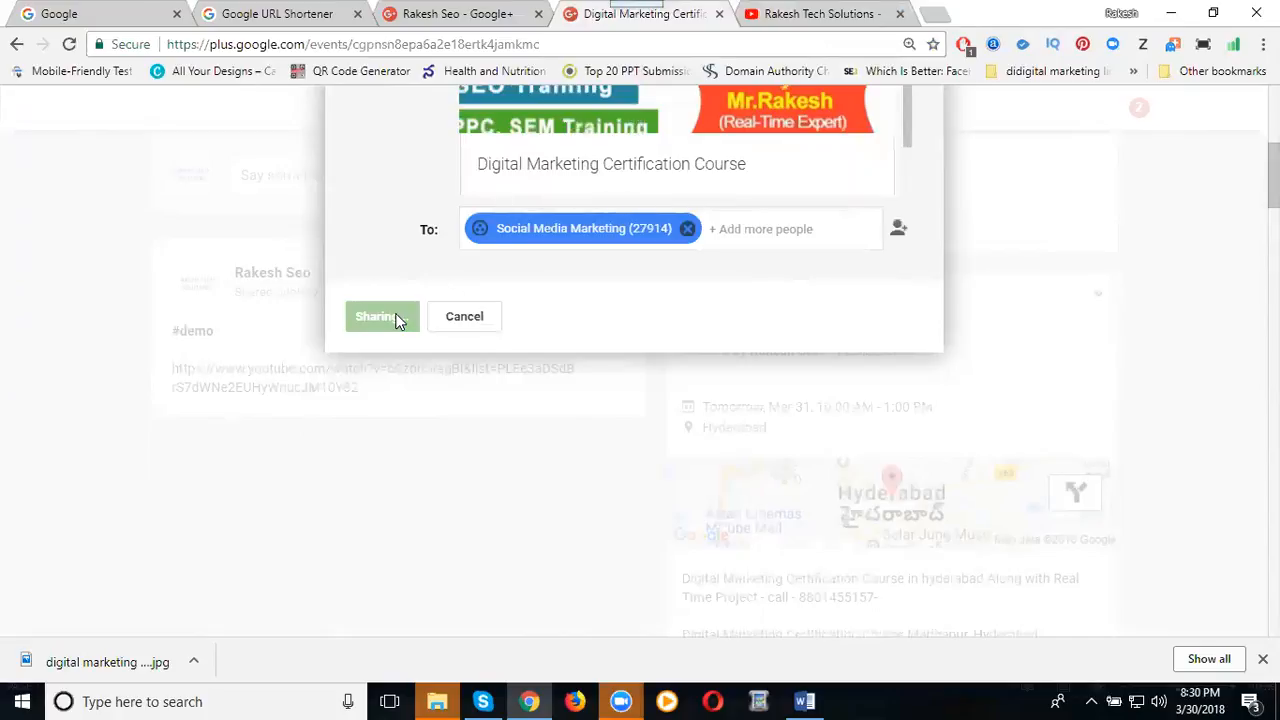